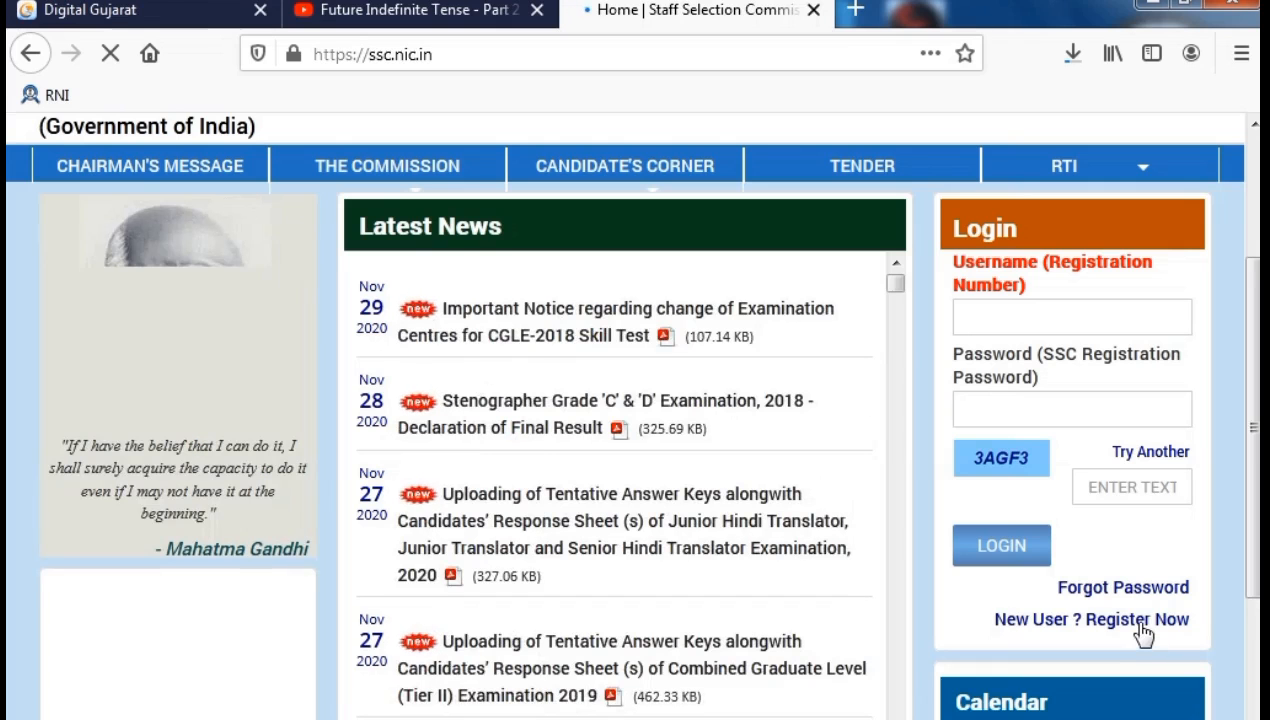
- Open the New User registration form and scroll down to its Basic Details section
{"action": "left_click", "coordinate": [1141, 624]}
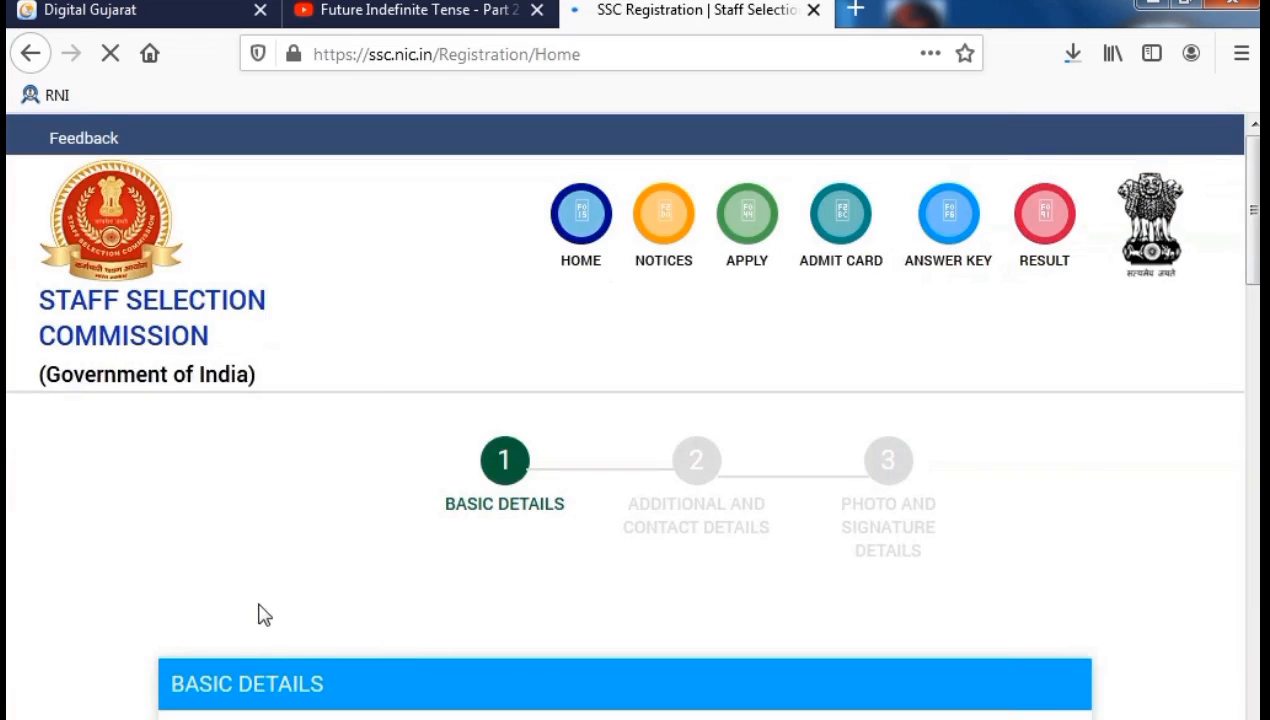
{"action": "scroll", "coordinate": [255, 612], "scroll_direction": "down", "scroll_amount": 2}
{"action": "scroll", "coordinate": [425, 601], "scroll_direction": "up", "scroll_amount": 2}
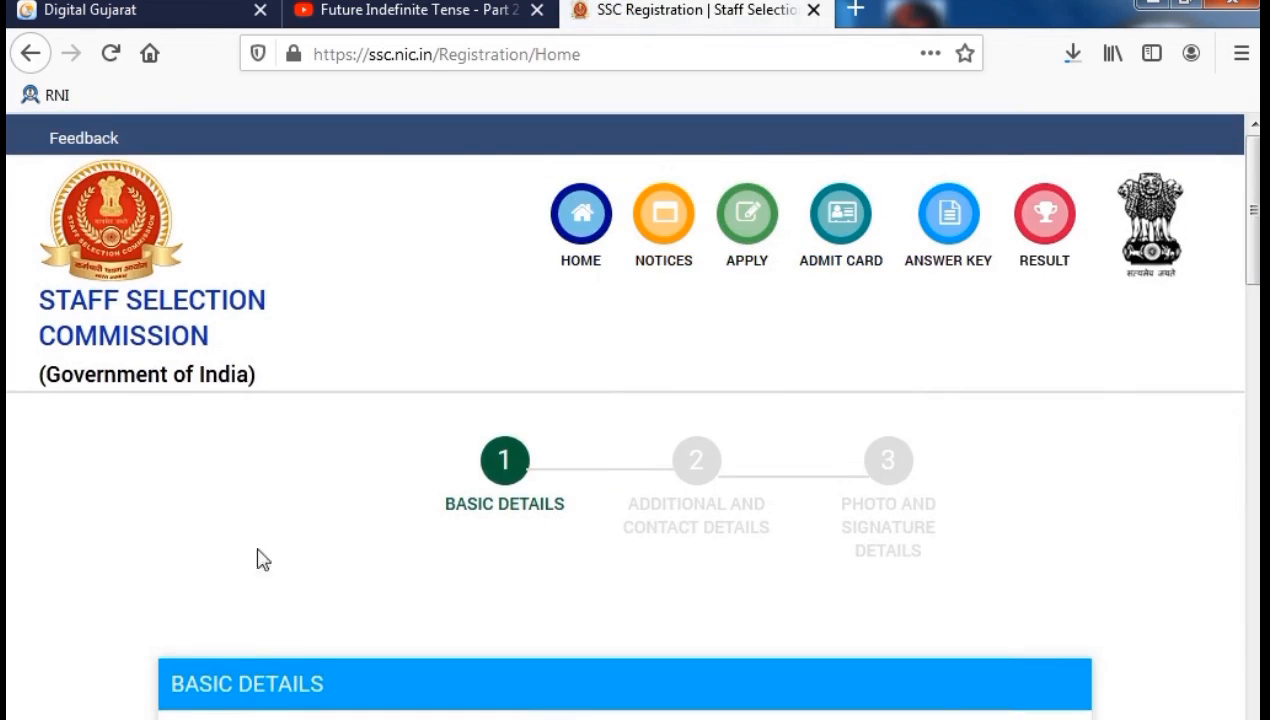
{"action": "scroll", "coordinate": [425, 638], "scroll_direction": "down", "scroll_amount": 2}
{"action": "scroll", "coordinate": [576, 468], "scroll_direction": "up", "scroll_amount": 3}
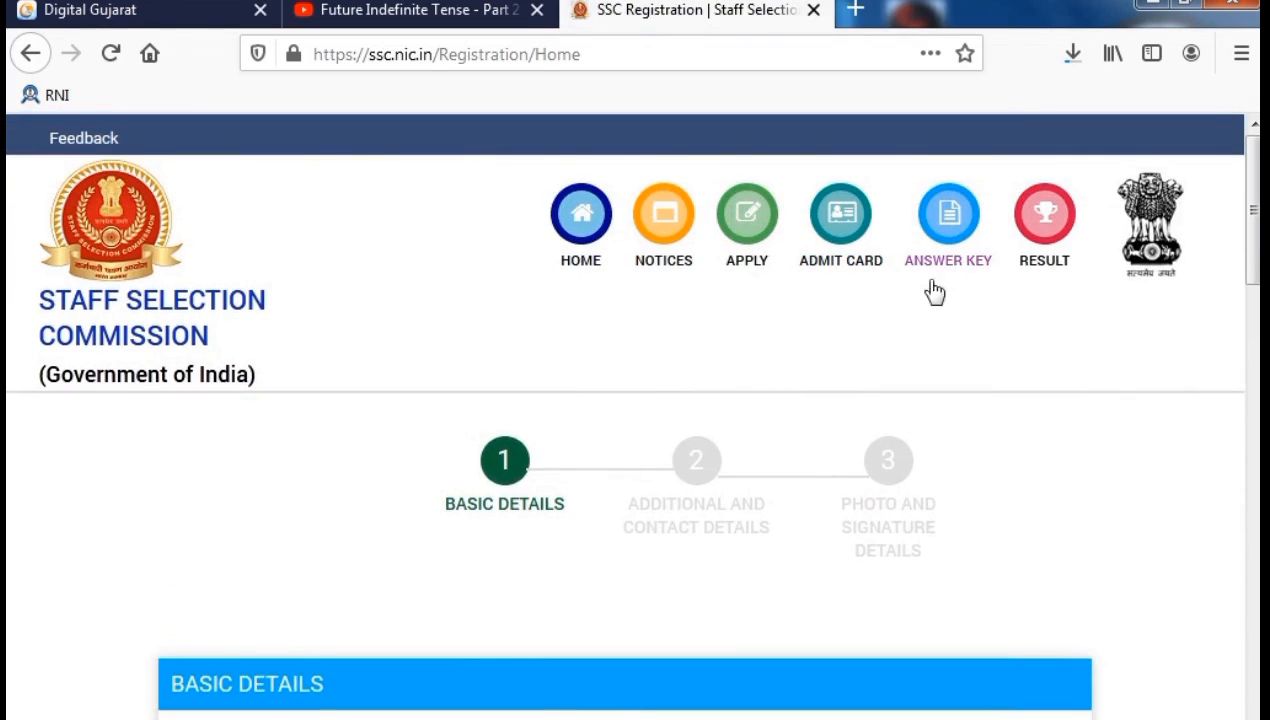
{"action": "scroll", "coordinate": [463, 657], "scroll_direction": "down", "scroll_amount": 6}
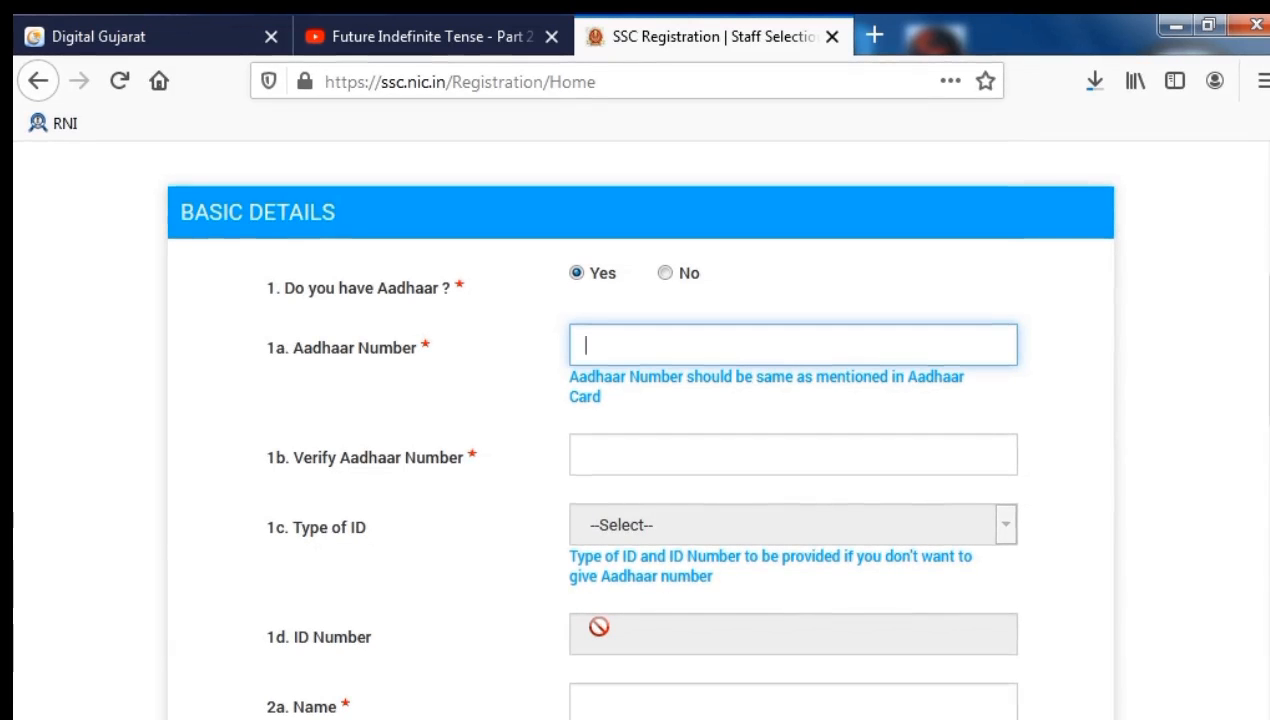
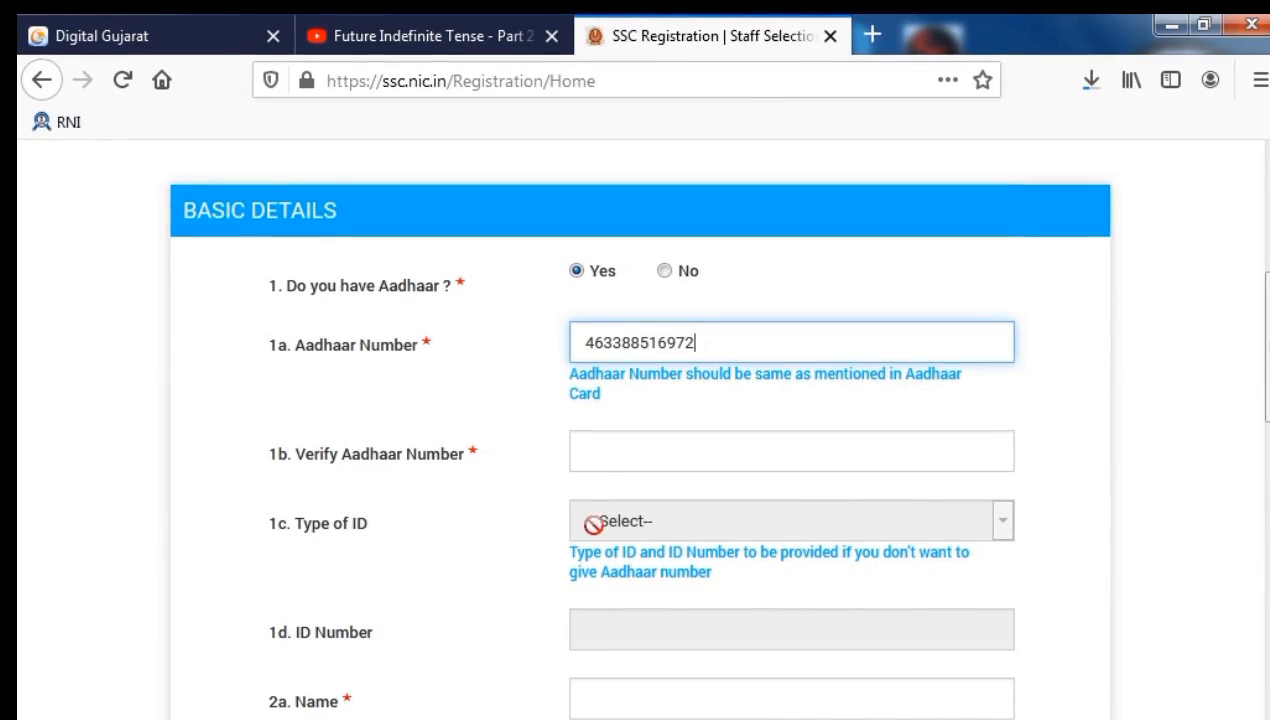
- Enter the candidate's Aadhaar number in 1a and repeat it in the 1b confirmation field
{"action": "left_click", "coordinate": [621, 457]}
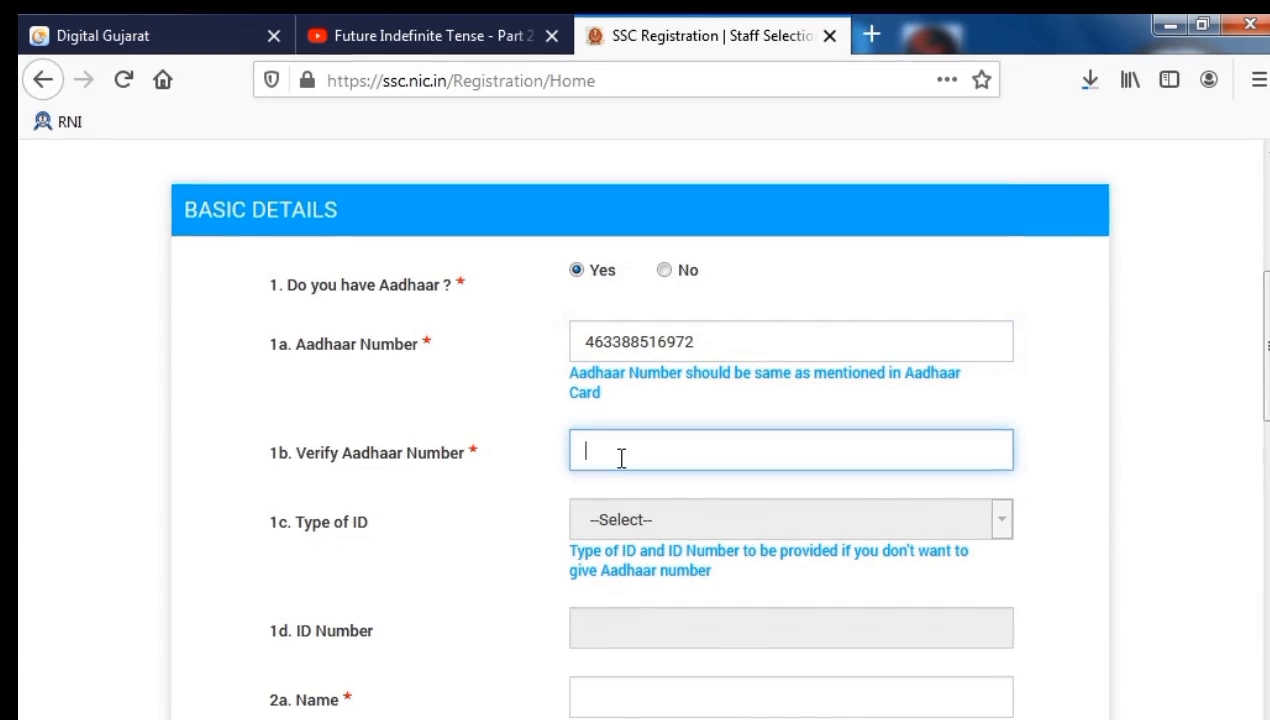
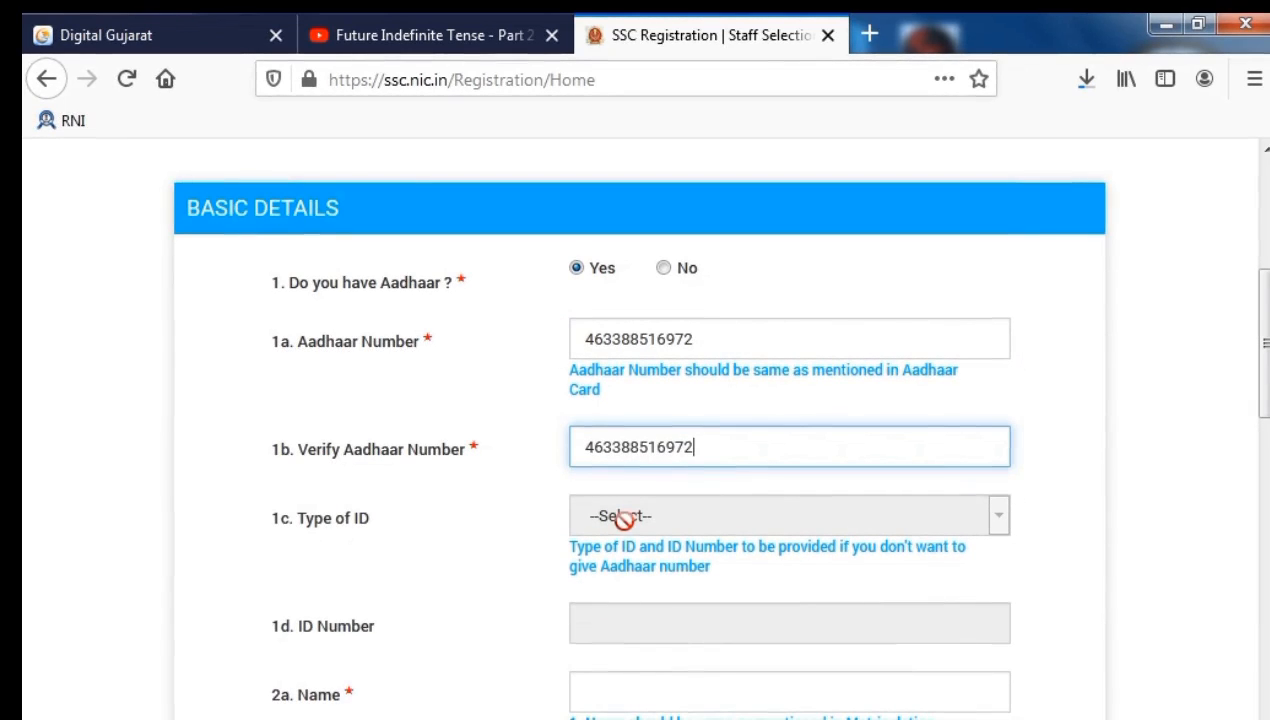
- Enter the candidate's full name in 2a and in the 2b Verify Name field
{"action": "left_click", "coordinate": [672, 693]}
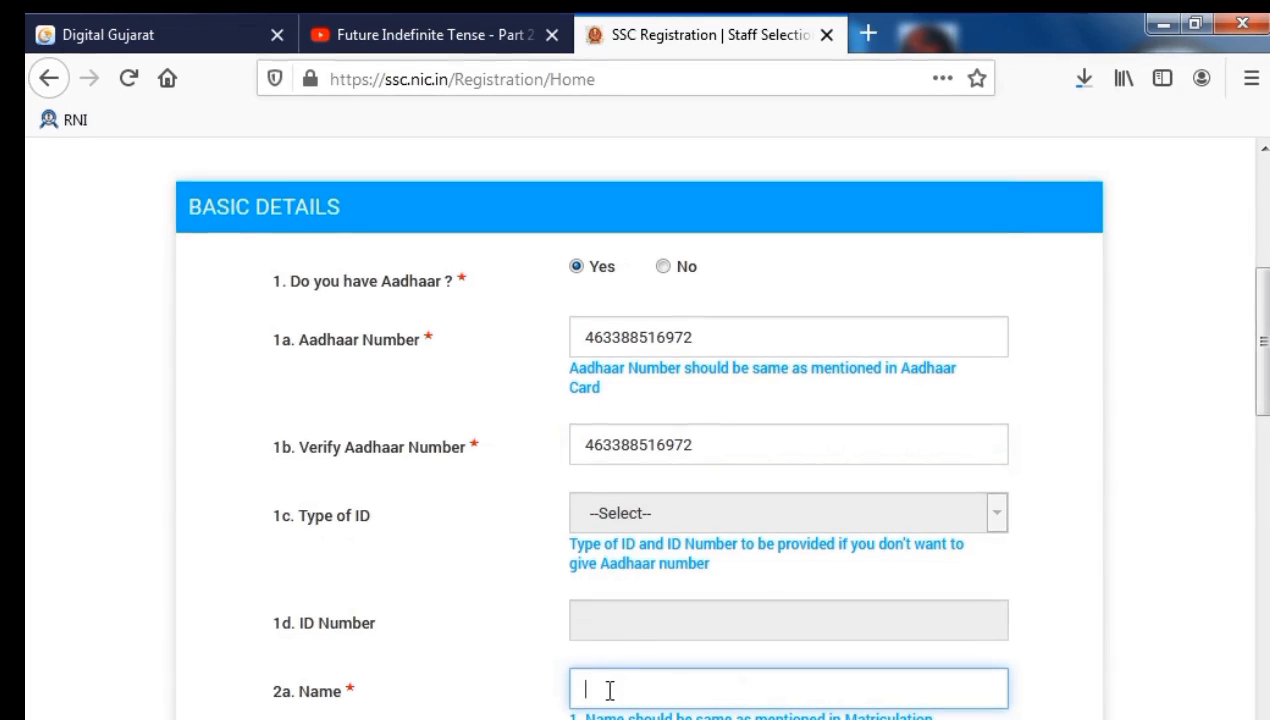
{"action": "scroll", "coordinate": [601, 690], "scroll_direction": "down", "scroll_amount": 2}
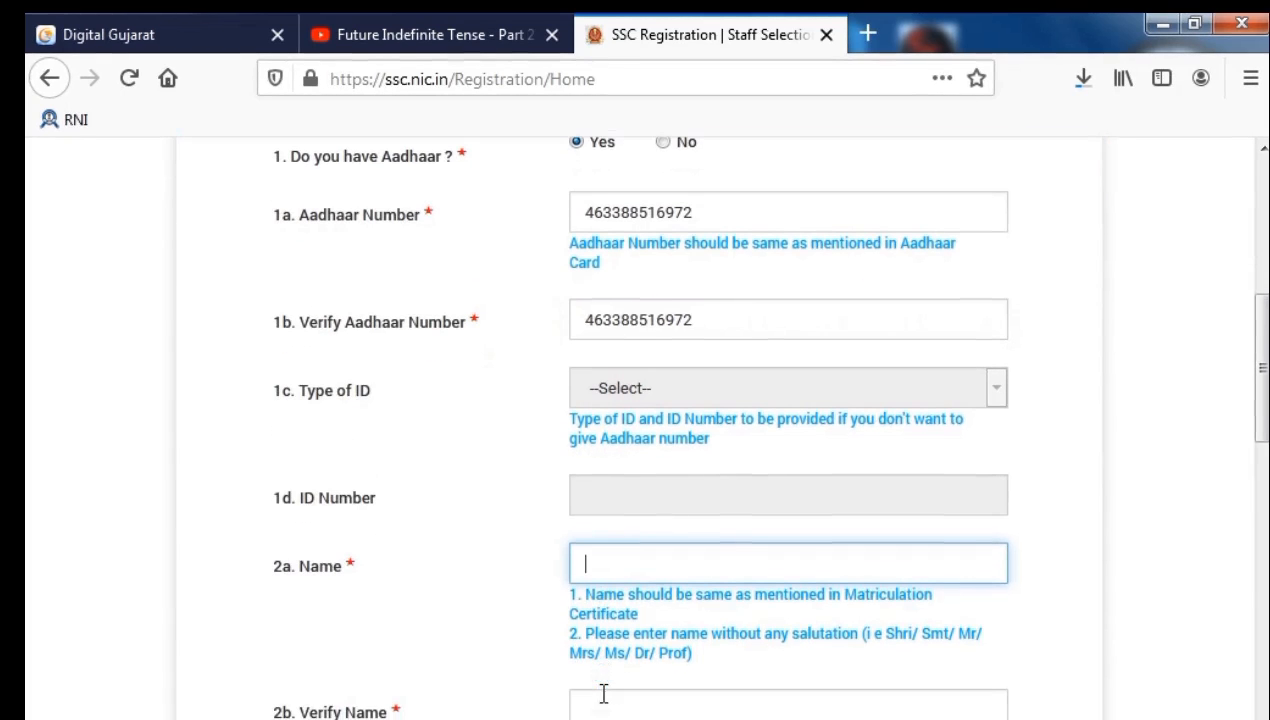
{"action": "left_click", "coordinate": [630, 390]}
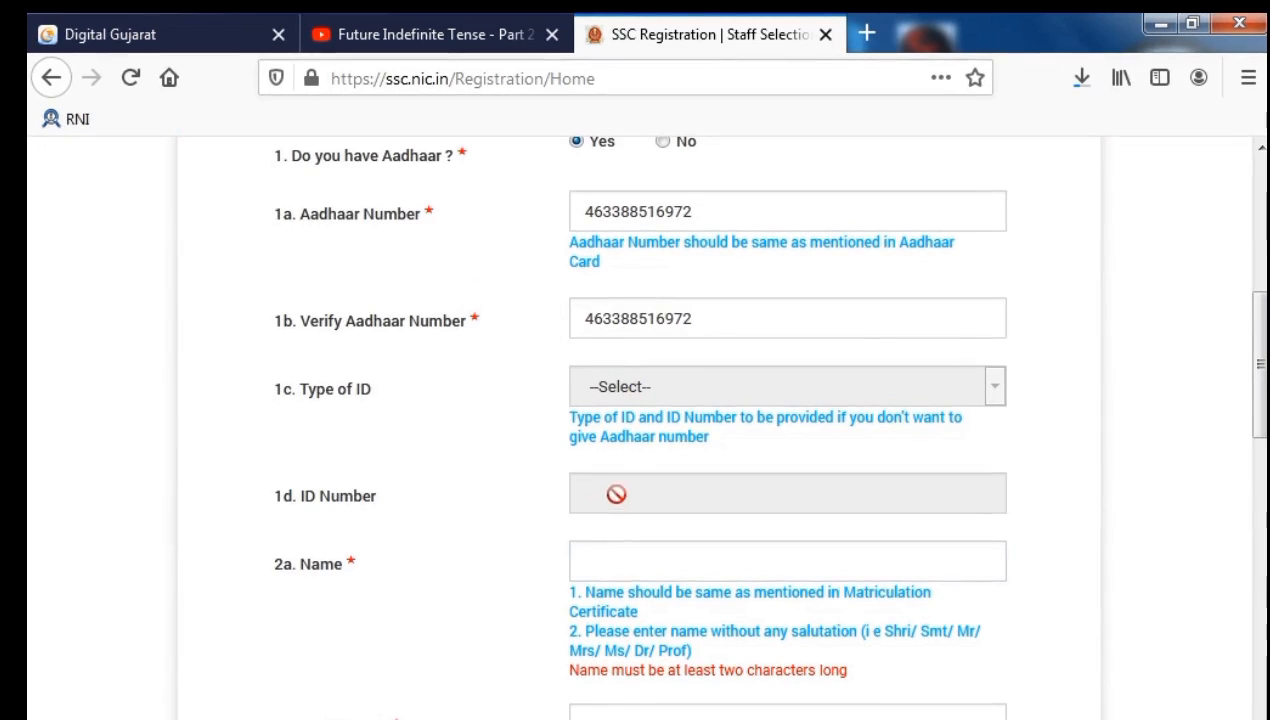
{"action": "left_click", "coordinate": [612, 565]}
{"action": "scroll", "coordinate": [645, 640], "scroll_direction": "down", "scroll_amount": 1}
{"action": "scroll", "coordinate": [647, 674], "scroll_direction": "down", "scroll_amount": 1}
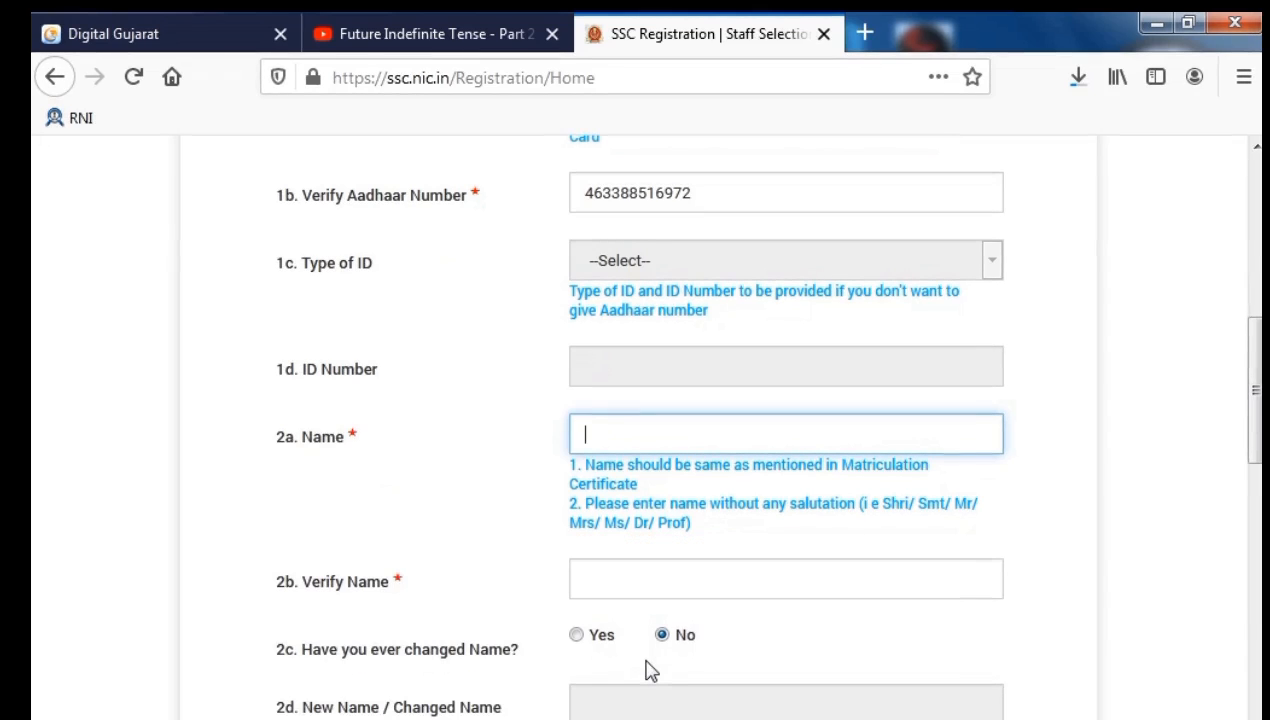
{"action": "key", "text": "Tab"}
{"action": "key", "text": "Tab"}
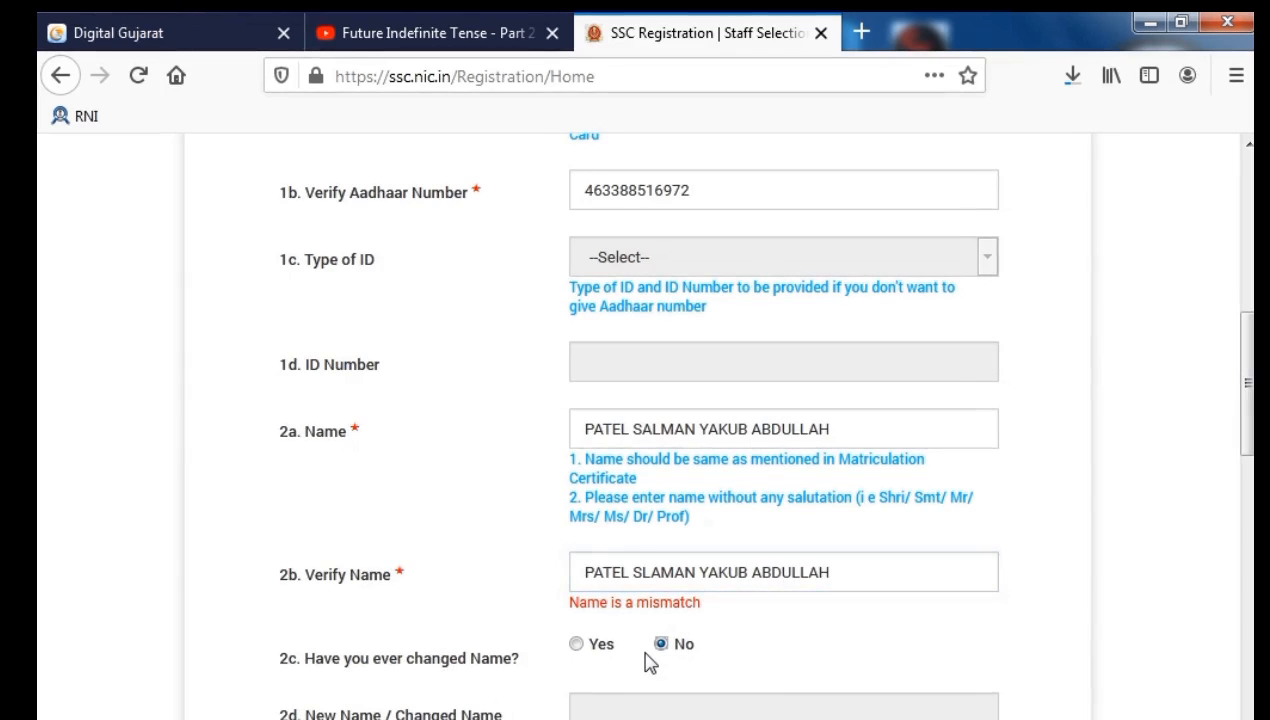
- Replace the misspelt Verify Name with the correctly spelt candidate's name
{"action": "scroll", "coordinate": [647, 662], "scroll_direction": "down", "scroll_amount": 2}
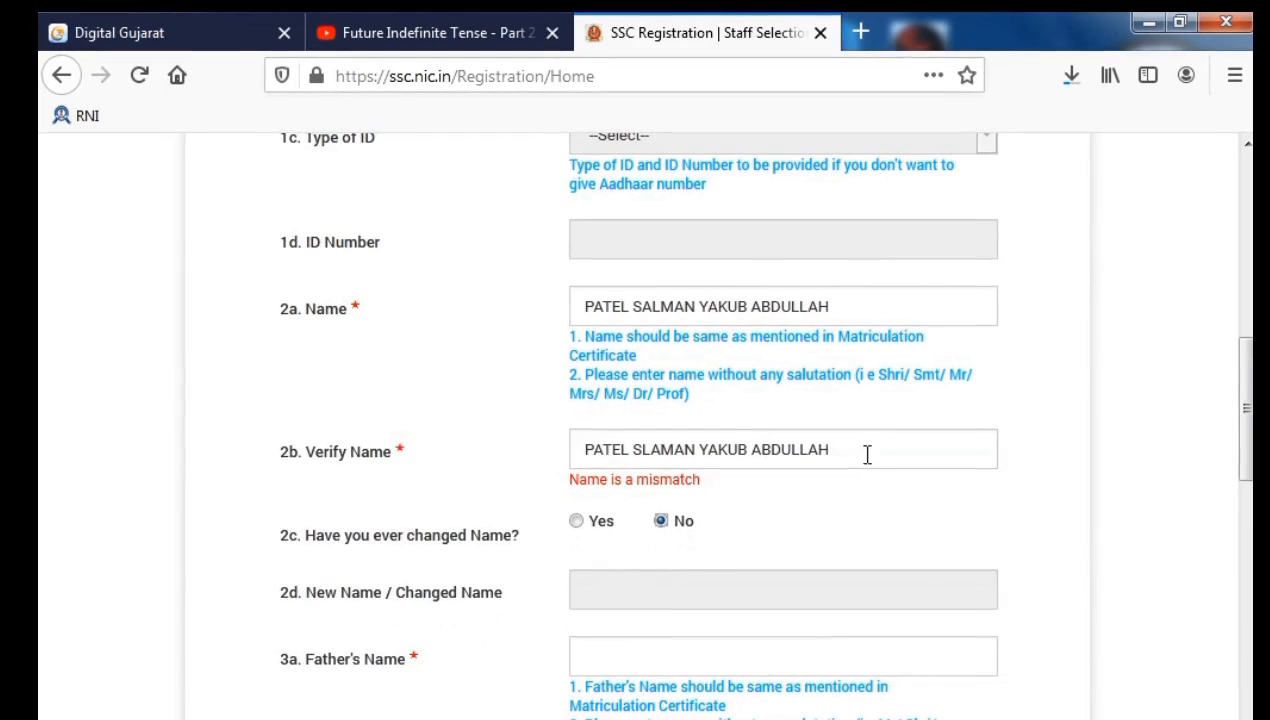
{"action": "left_click_drag", "start_coordinate": [867, 454], "coordinate": [65, 462]}
{"action": "key", "text": "BackSpace"}
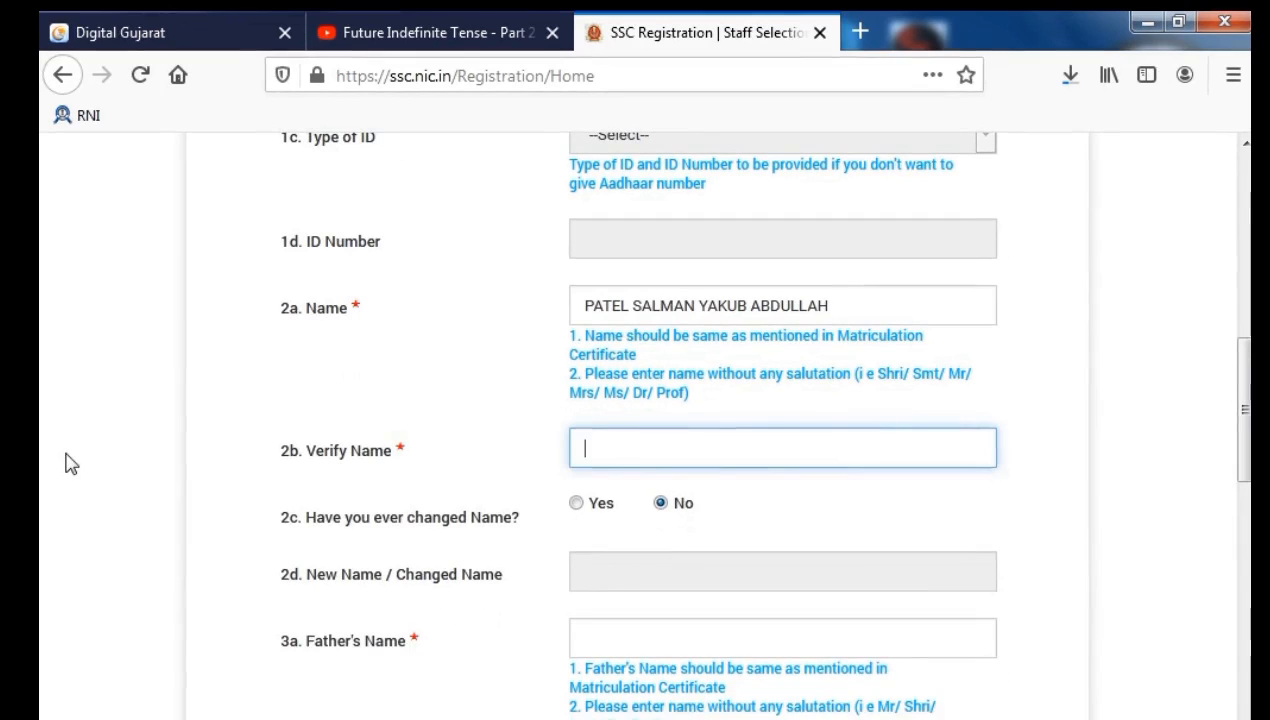
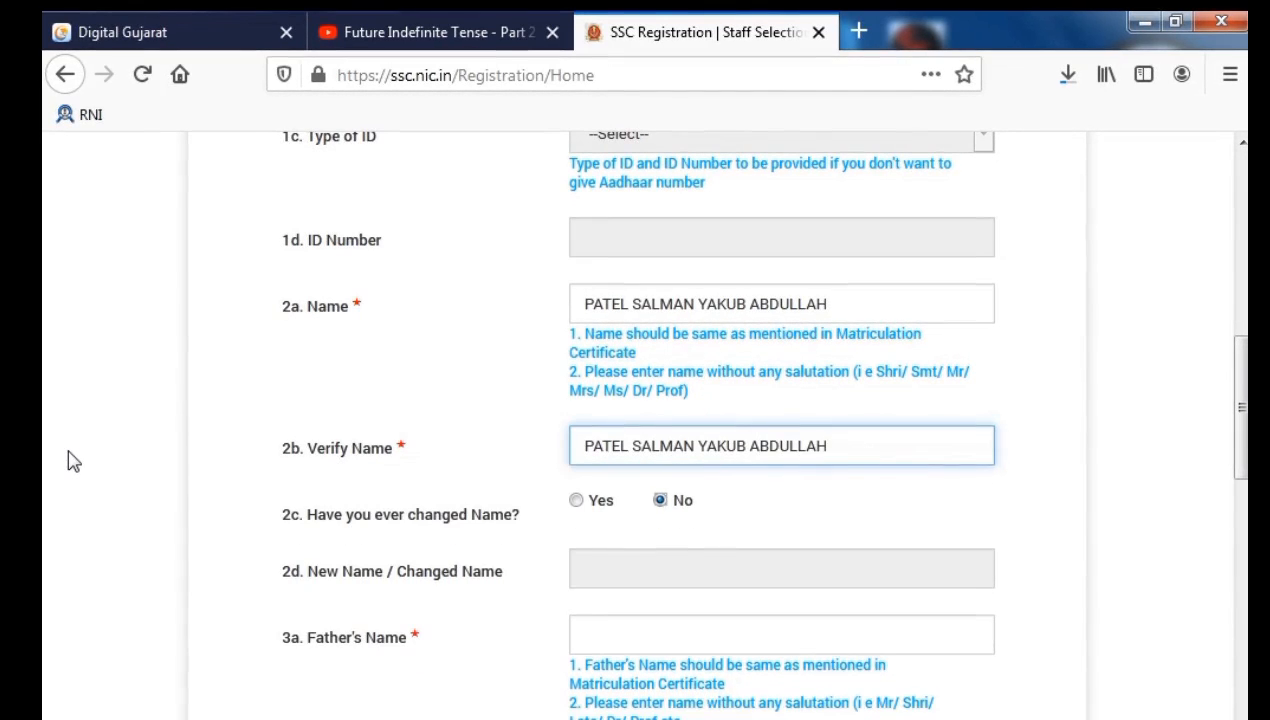
{"action": "left_click", "coordinate": [72, 460]}
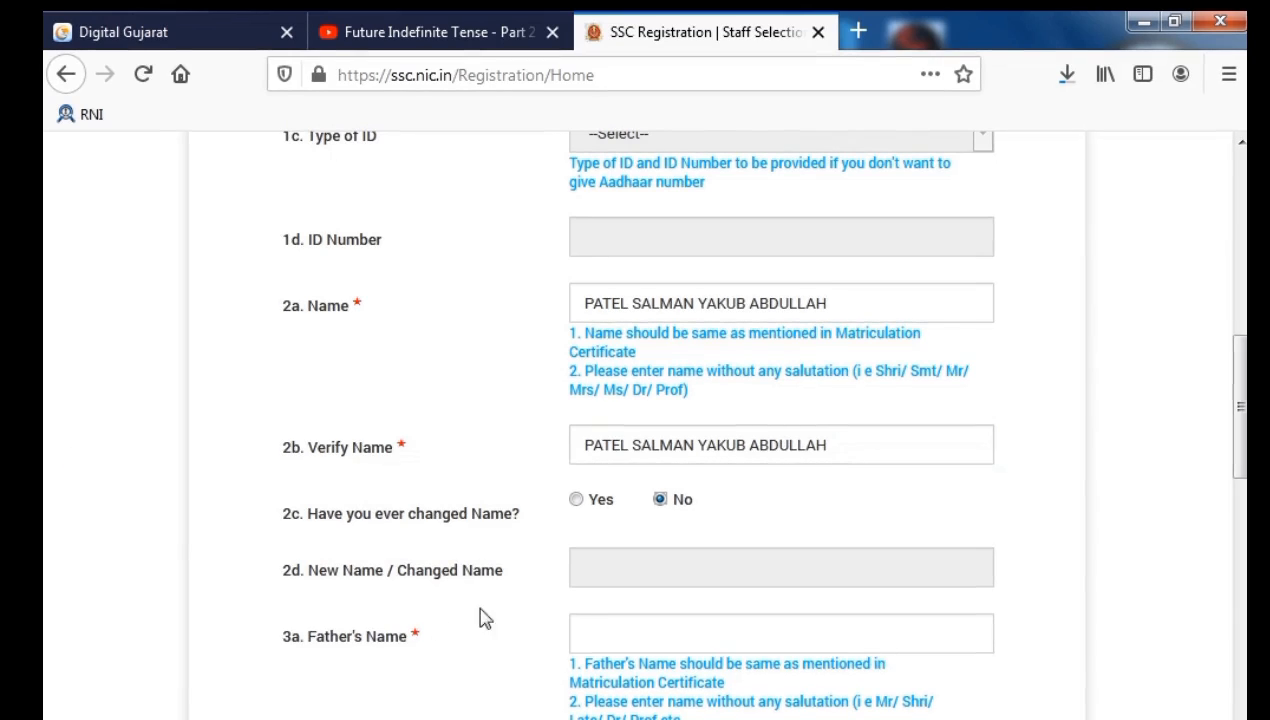
{"action": "scroll", "coordinate": [584, 641], "scroll_direction": "down", "scroll_amount": 3}
- Enter the father's name and its confirmation, correcting a mistyped letter
{"action": "left_click", "coordinate": [616, 519]}
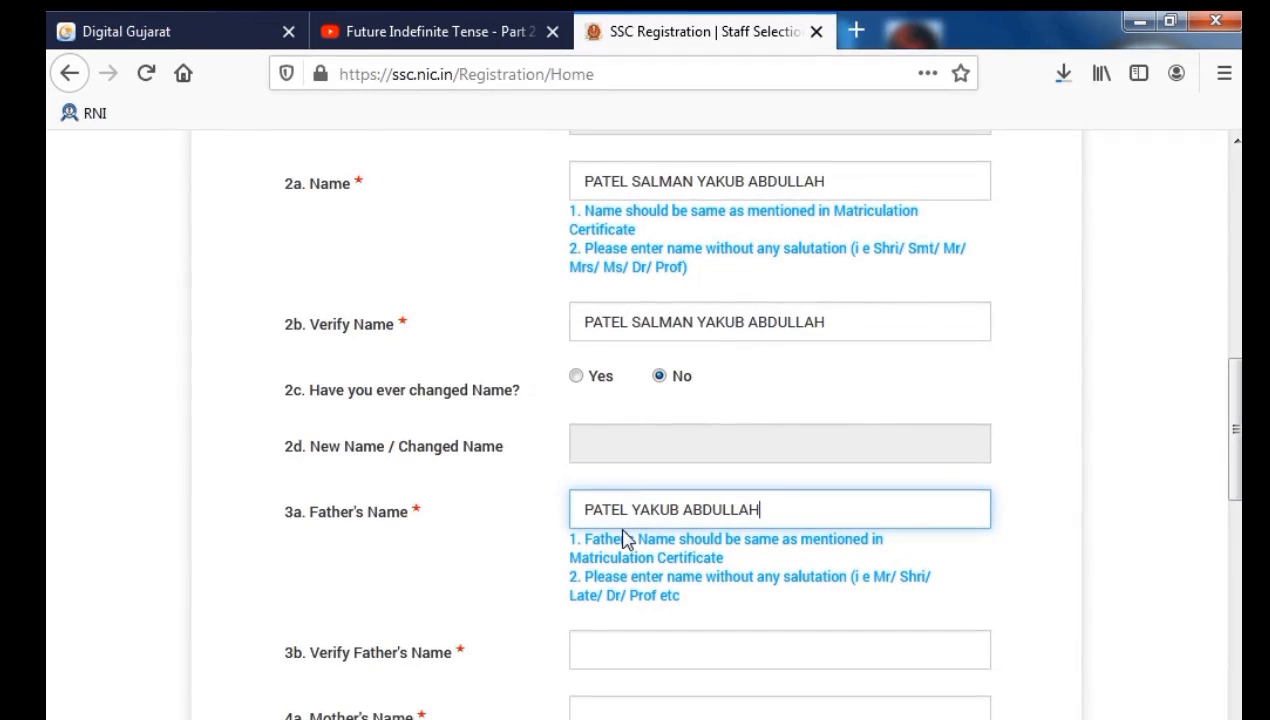
{"action": "key", "text": "Tab"}
{"action": "scroll", "coordinate": [417, 658], "scroll_direction": "down", "scroll_amount": 3}
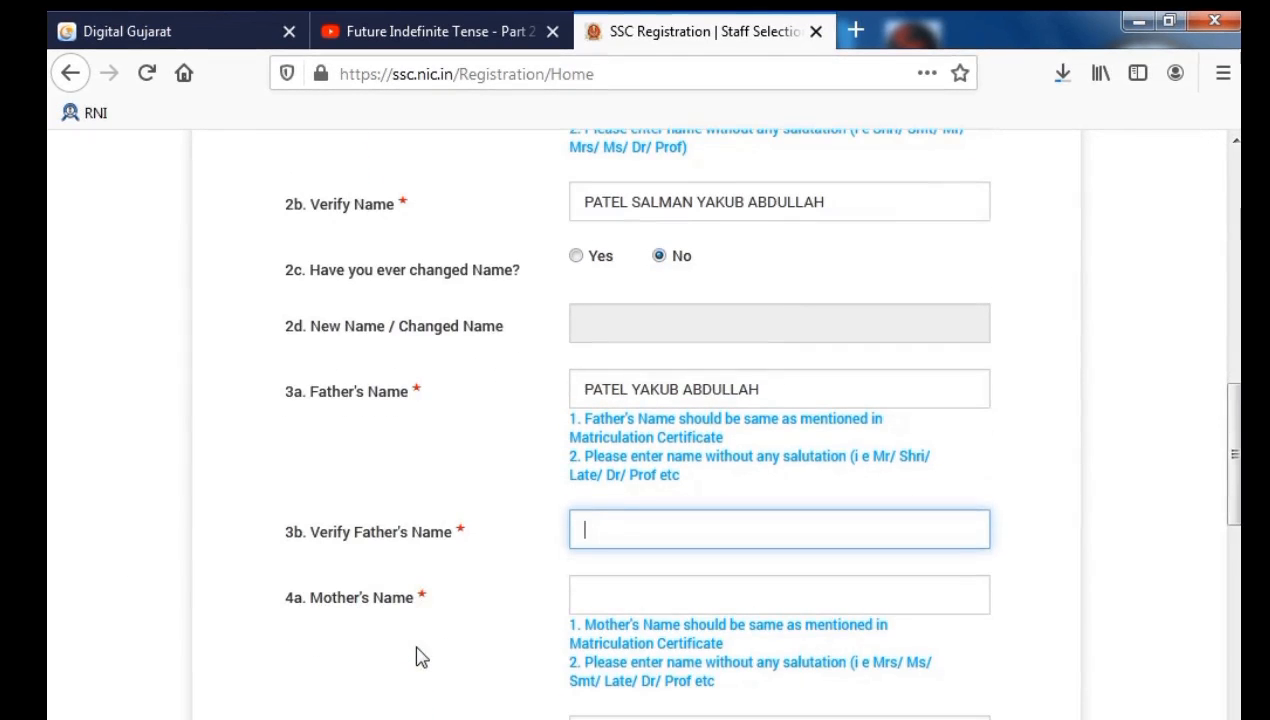
{"action": "key", "text": "Tab"}
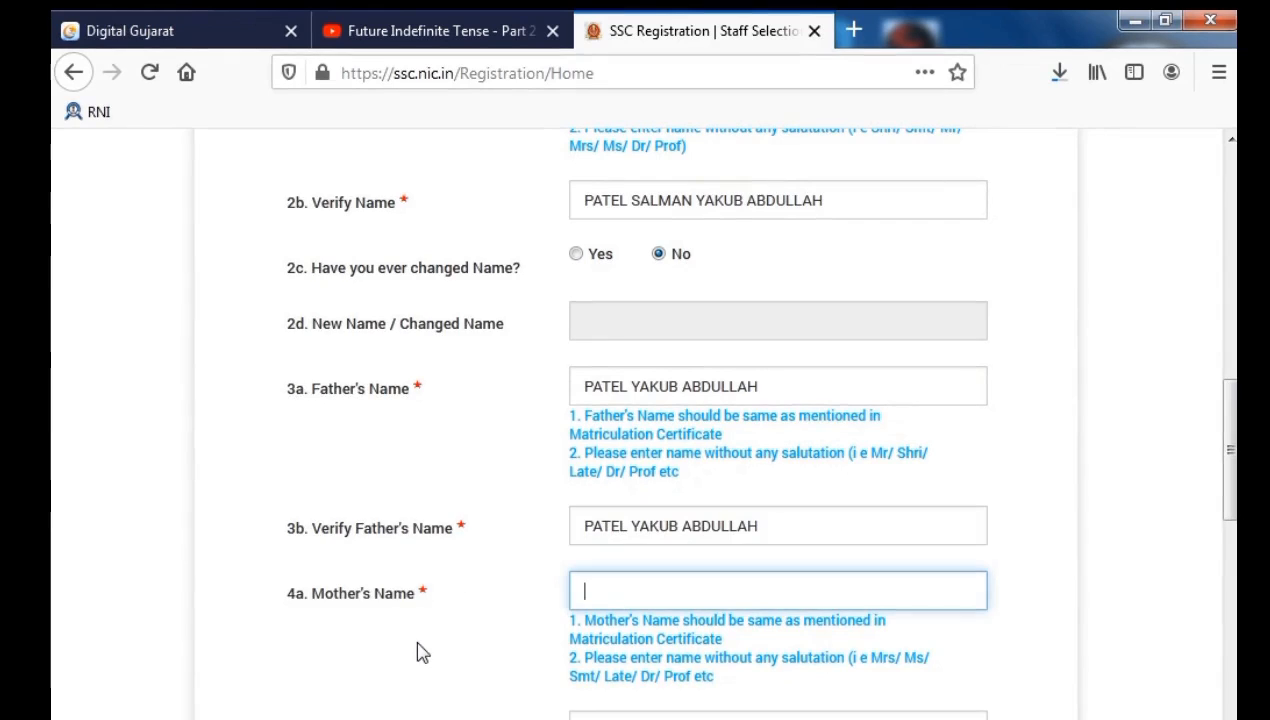
- Enter the mother's name and its confirmation, correcting a mistyped letter
{"action": "scroll", "coordinate": [417, 655], "scroll_direction": "down", "scroll_amount": 2}
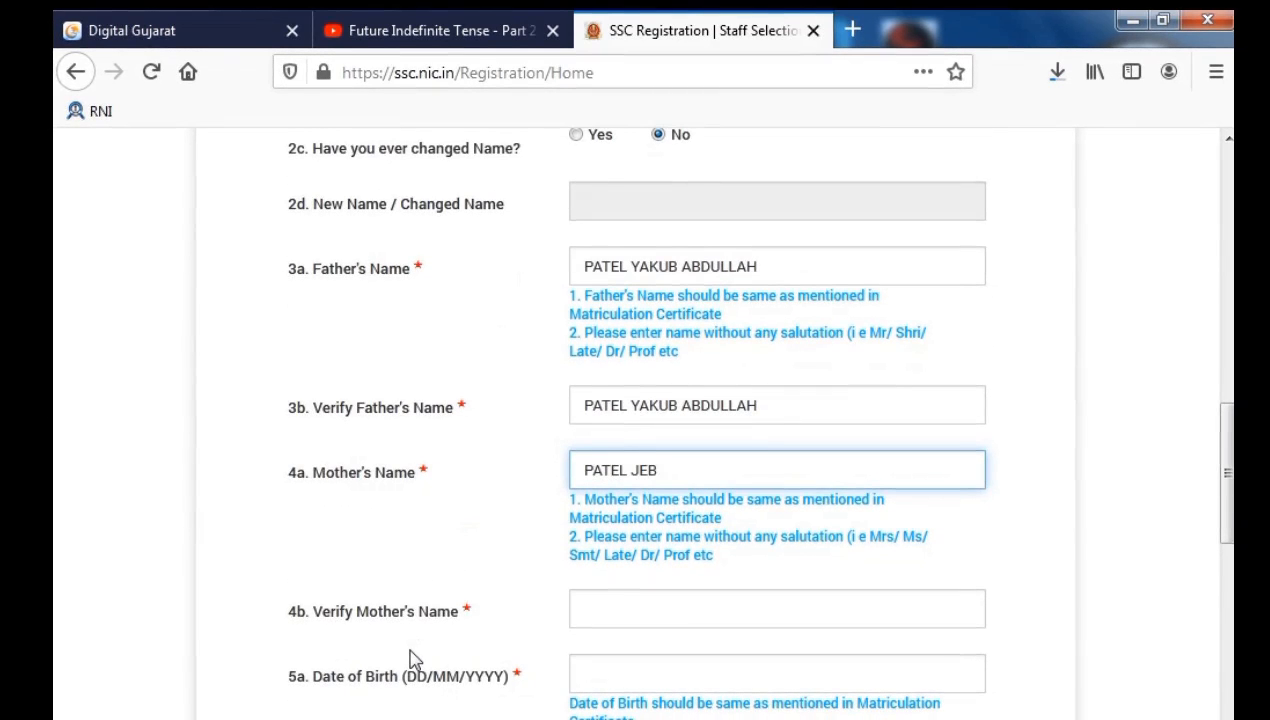
{"action": "key", "text": "Tab"}
{"action": "key", "text": "Tab"}
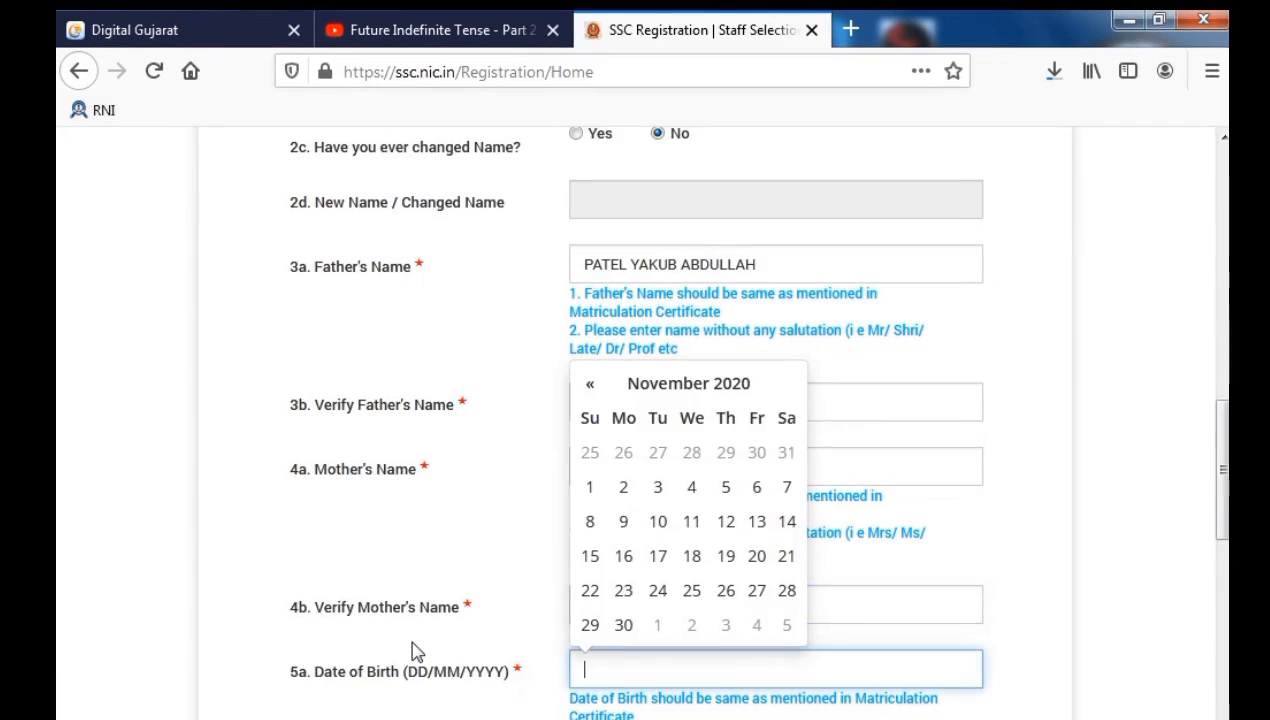
{"action": "left_click", "coordinate": [780, 662]}
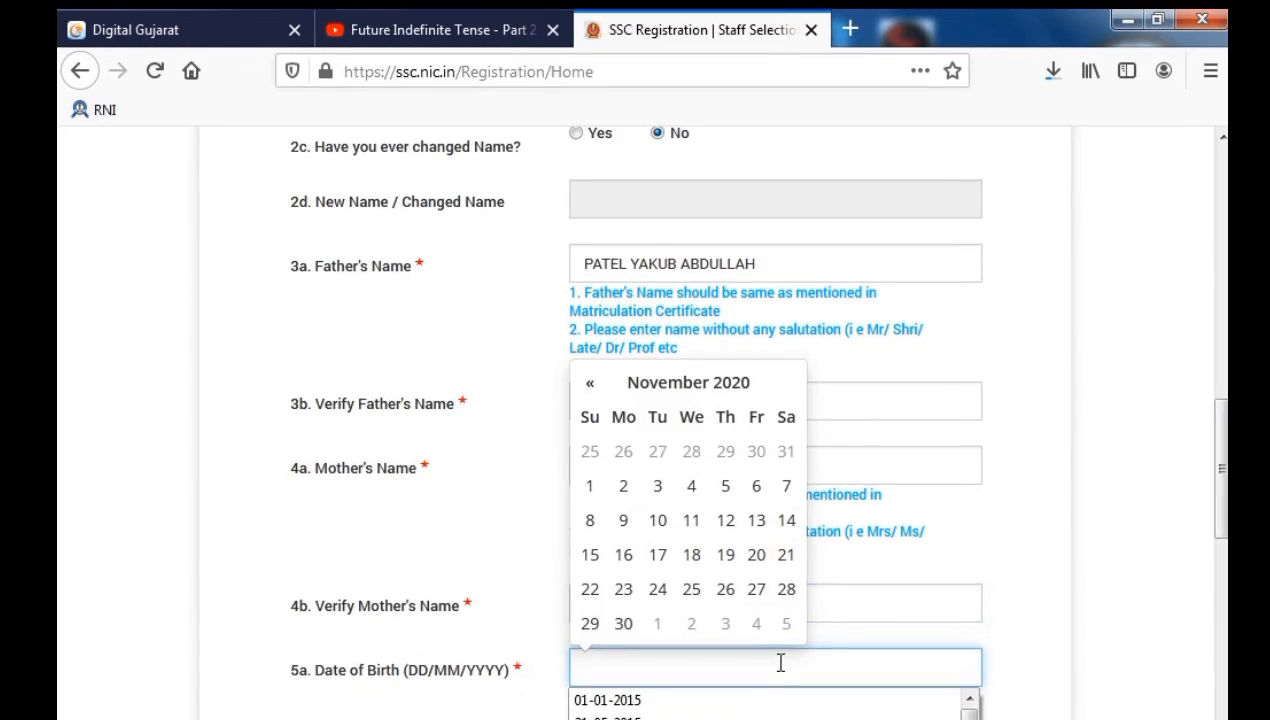
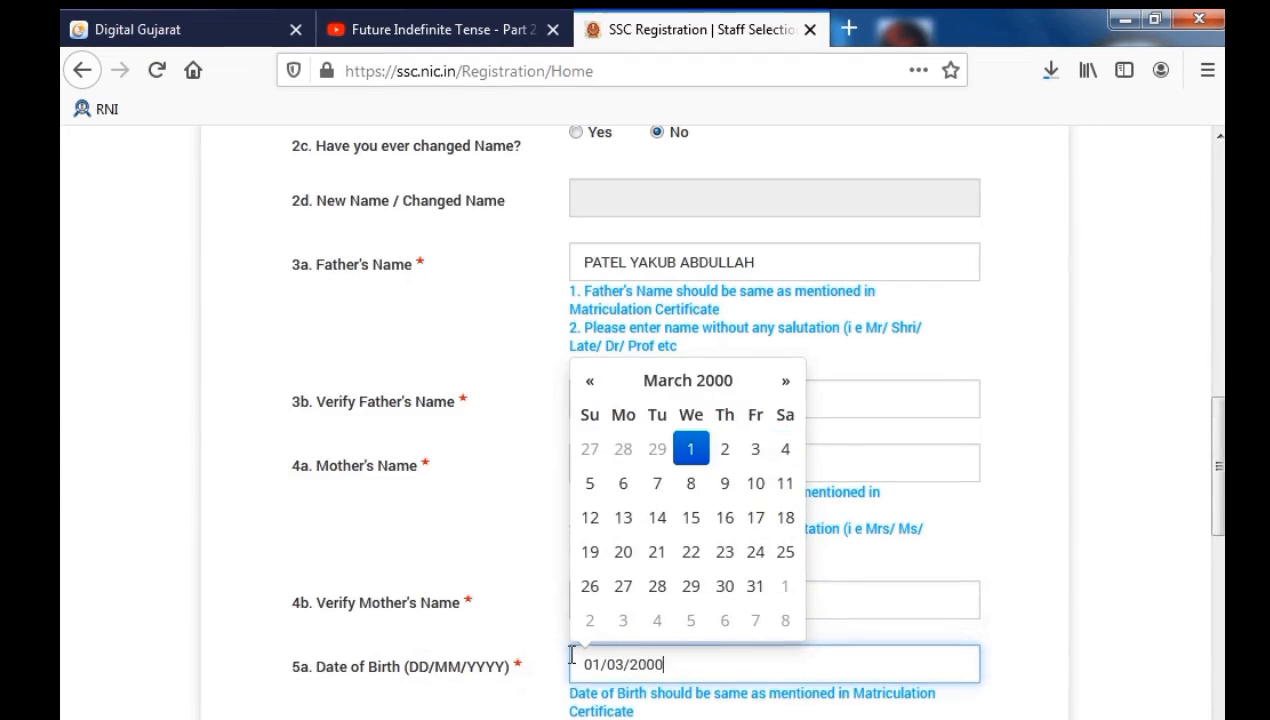
{"action": "key", "text": "Tab"}
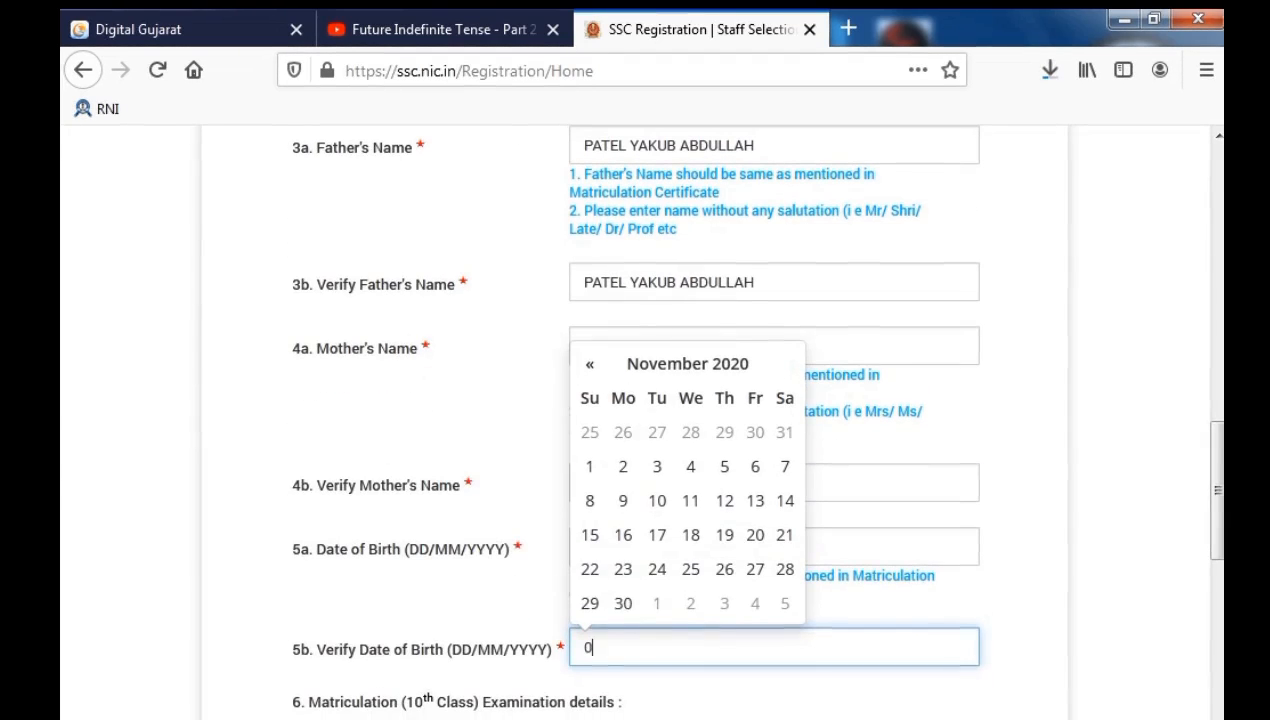
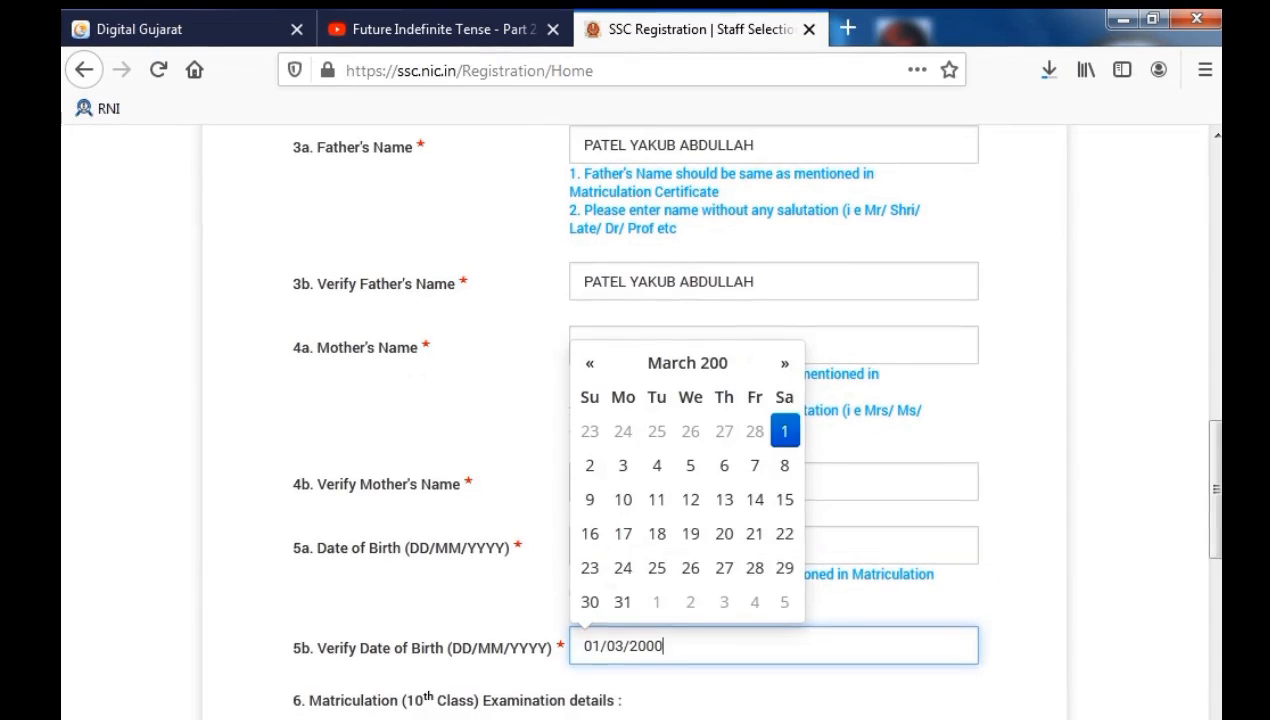
{"action": "key", "text": "Tab"}
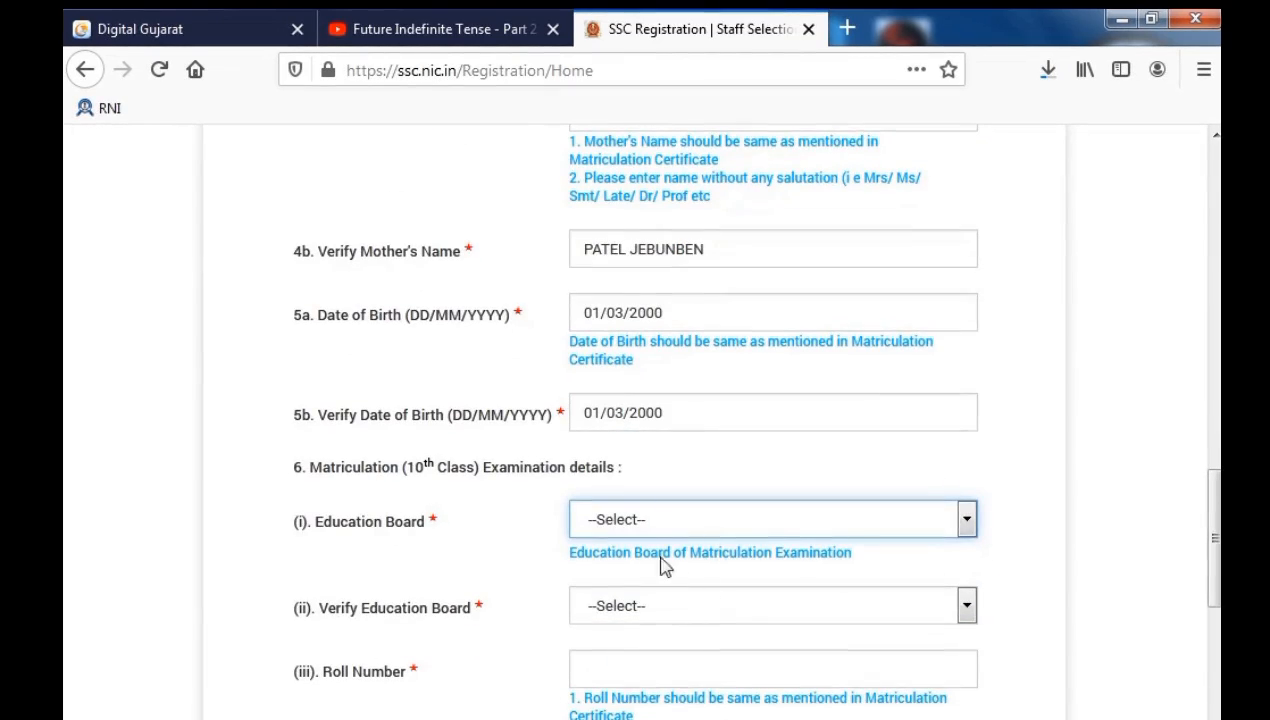
- Select the Gujarat Secondary And Higher Secondary Education Board as the education board and its verification
{"action": "left_click", "coordinate": [600, 528]}
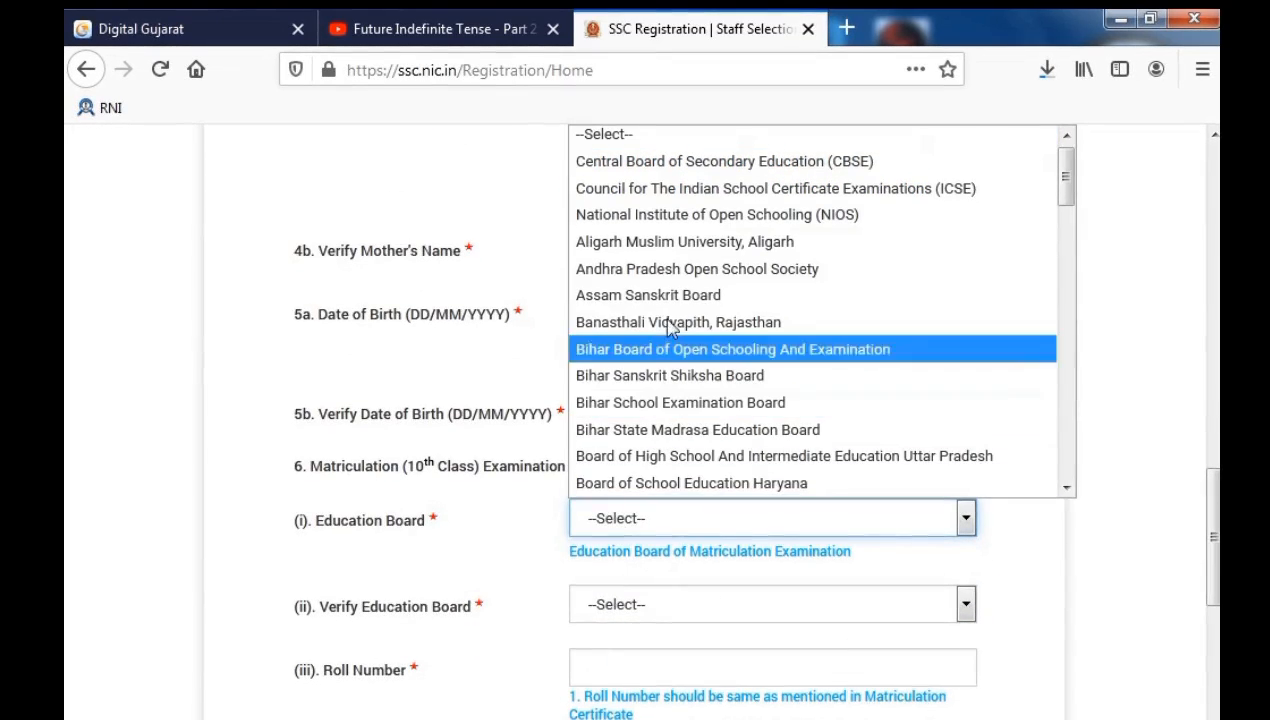
{"action": "key", "text": "g"}
{"action": "key", "text": "u"}
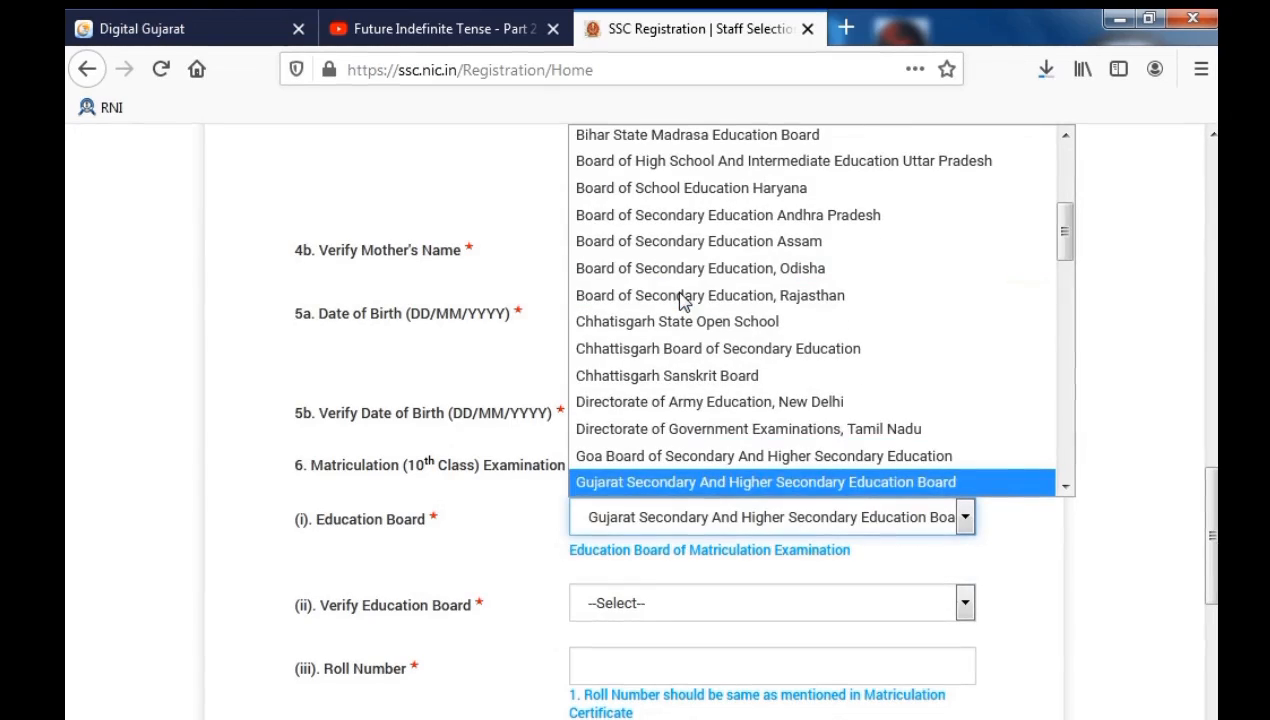
{"action": "left_click", "coordinate": [668, 483]}
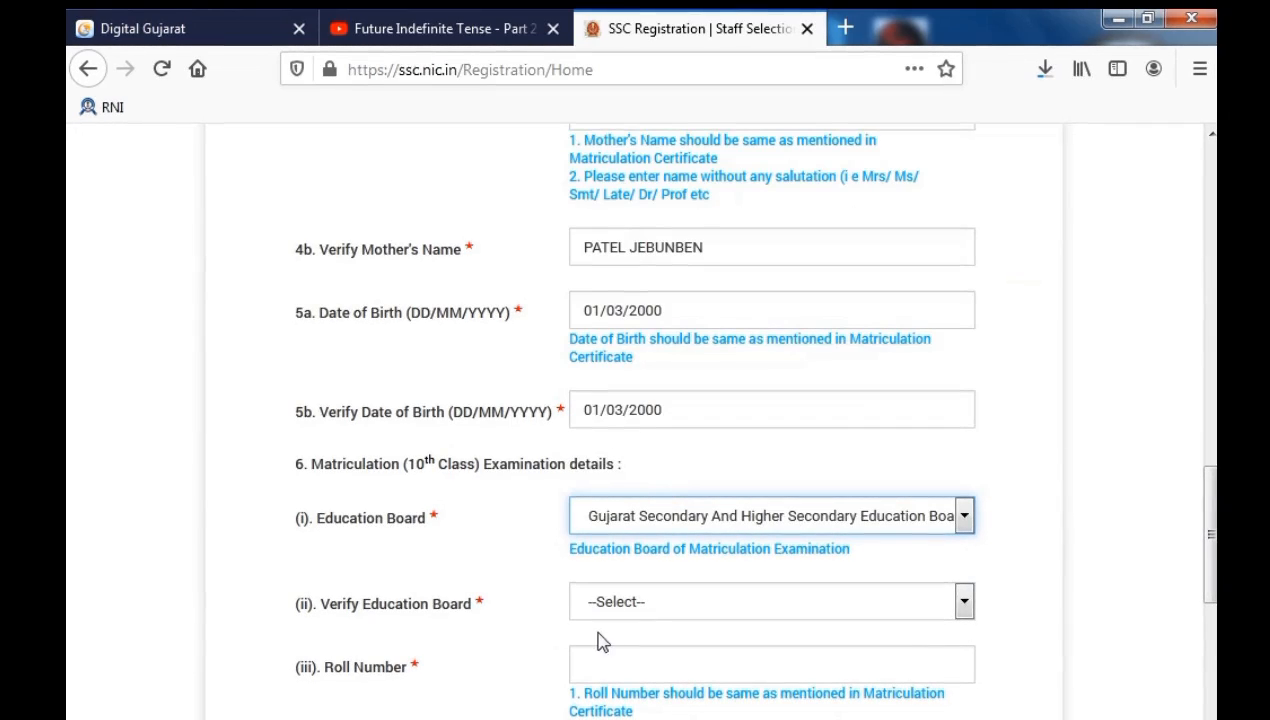
{"action": "scroll", "coordinate": [560, 640], "scroll_direction": "down", "scroll_amount": 2}
{"action": "left_click", "coordinate": [650, 372]}
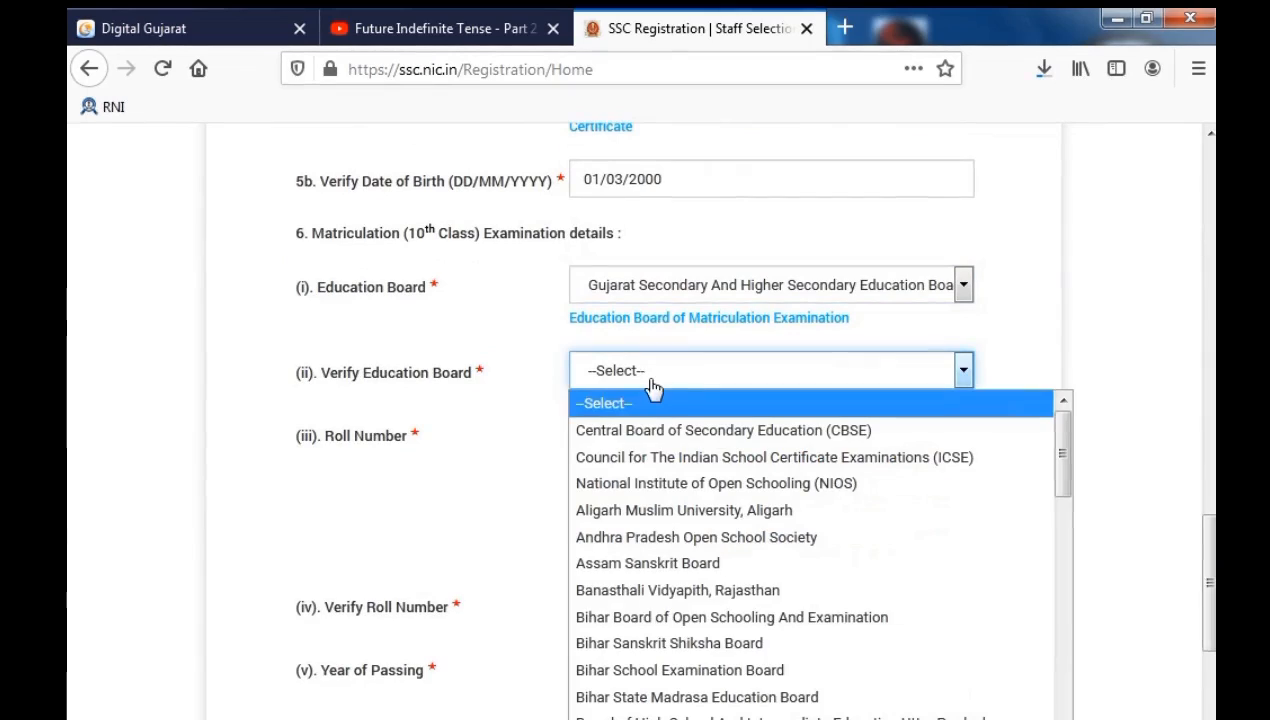
{"action": "scroll", "coordinate": [660, 680], "scroll_direction": "down", "scroll_amount": 3}
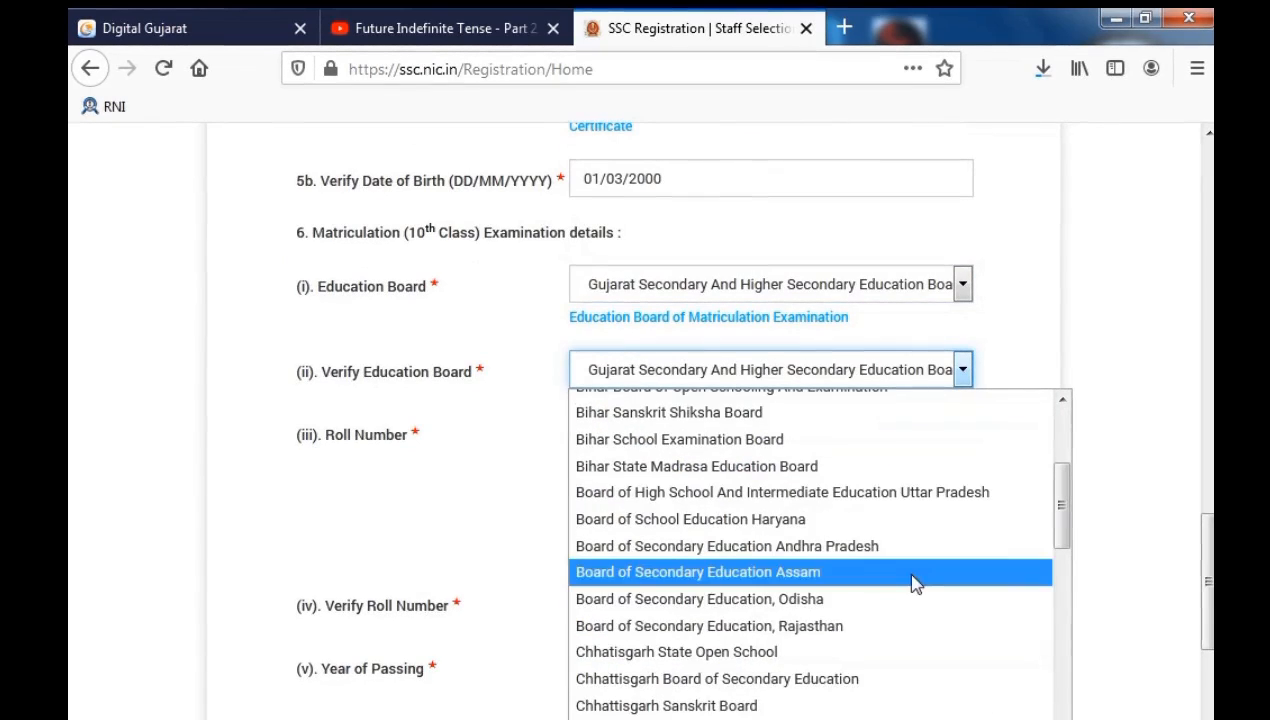
{"action": "left_click", "coordinate": [600, 710]}
{"action": "scroll", "coordinate": [574, 616], "scroll_direction": "down", "scroll_amount": 1}
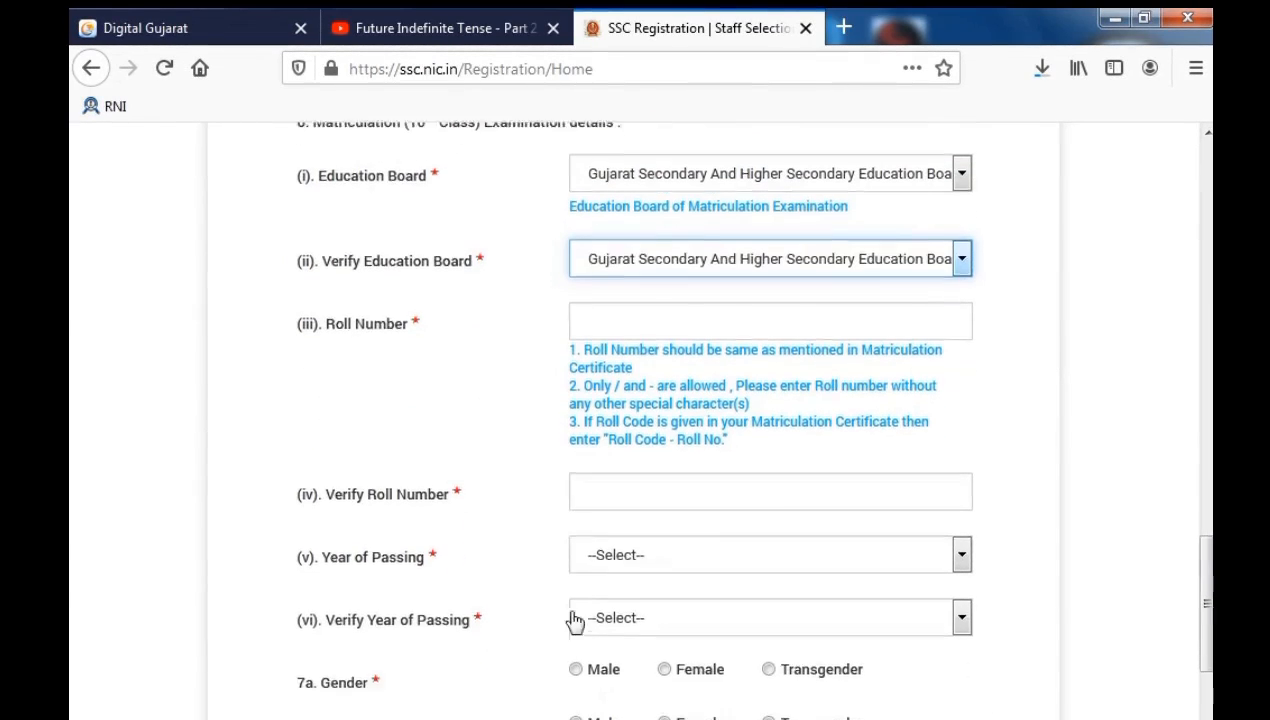
- Enter the matriculation roll number and choose 2017 as the passing year, verified
{"action": "left_click", "coordinate": [625, 329]}
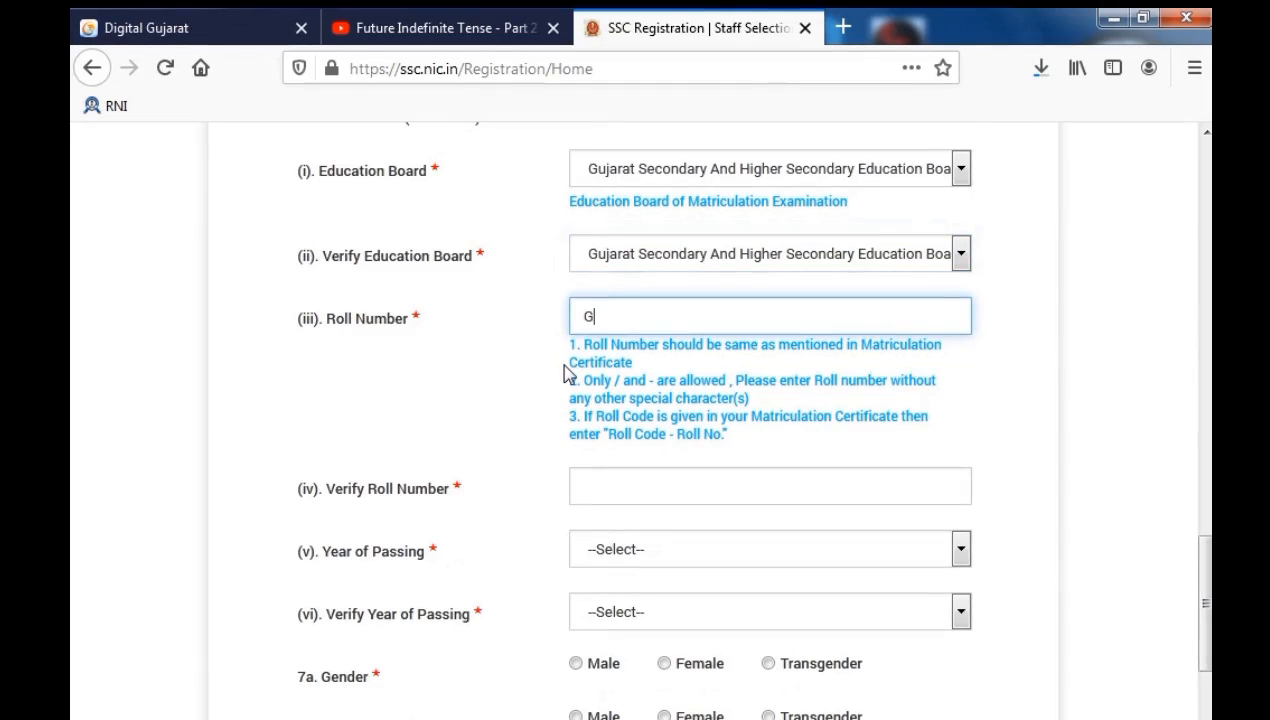
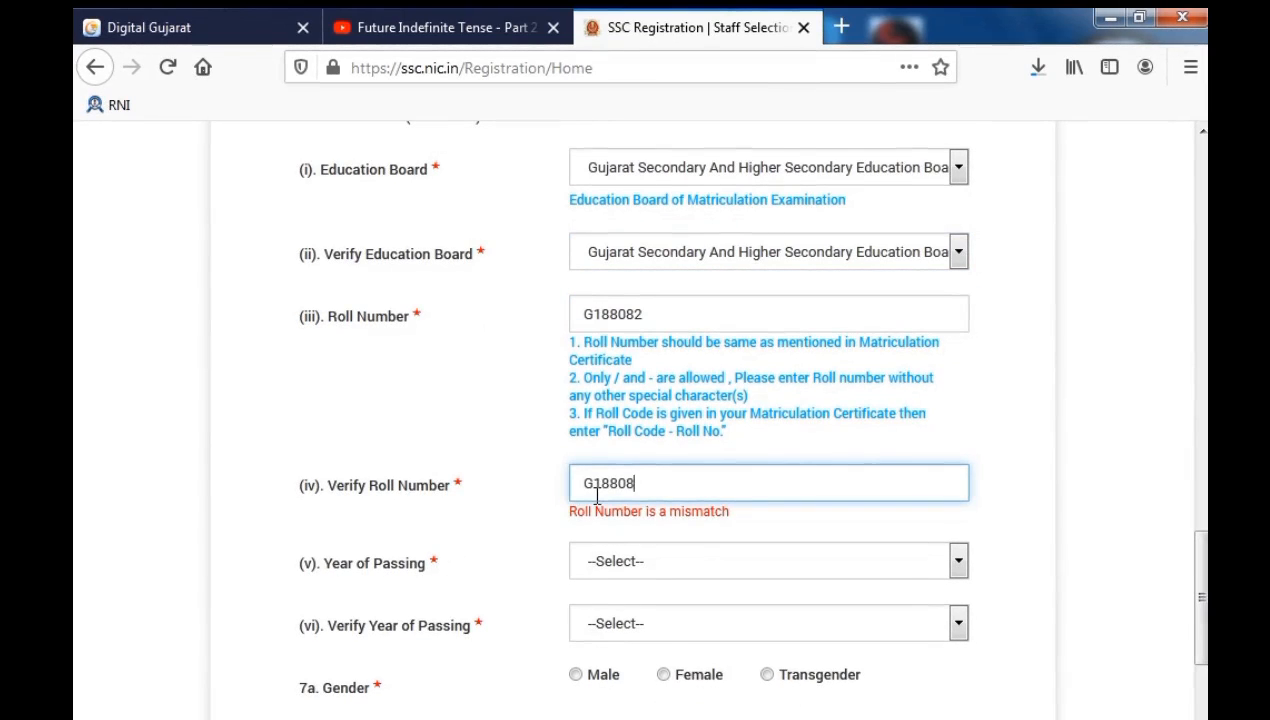
{"action": "key", "text": "Tab"}
{"action": "left_click", "coordinate": [624, 554]}
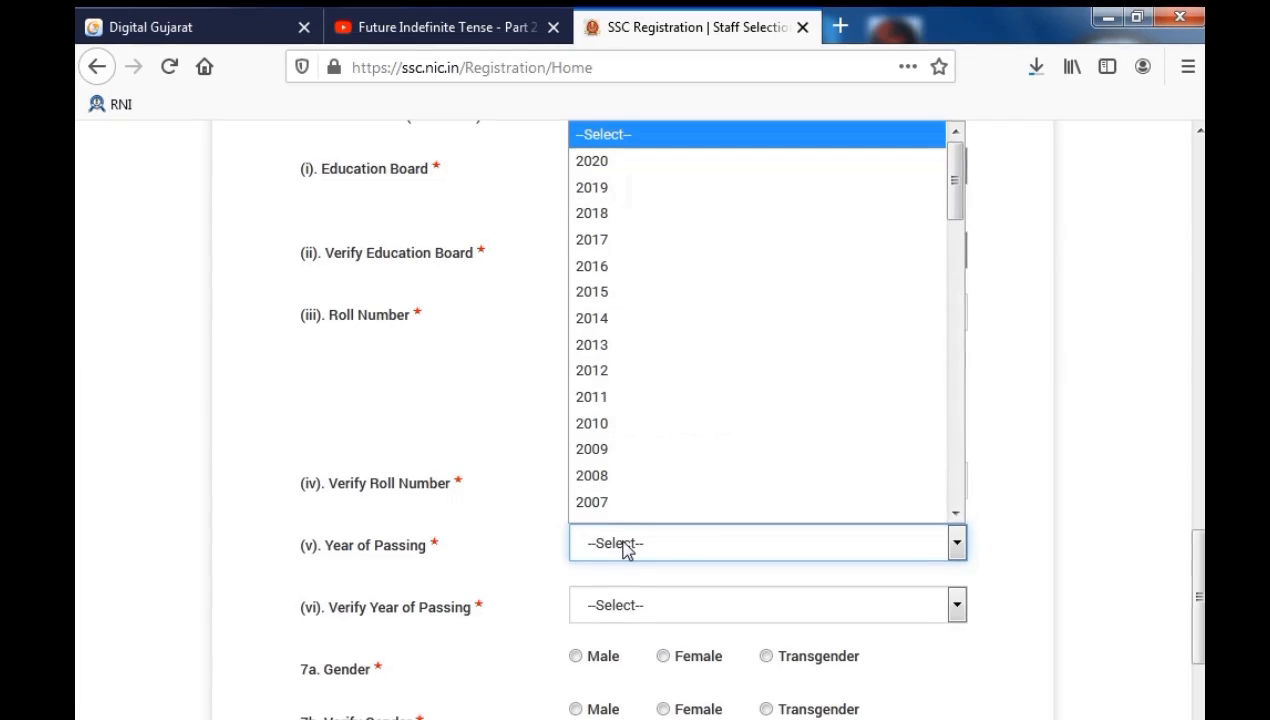
{"action": "left_click", "coordinate": [638, 230]}
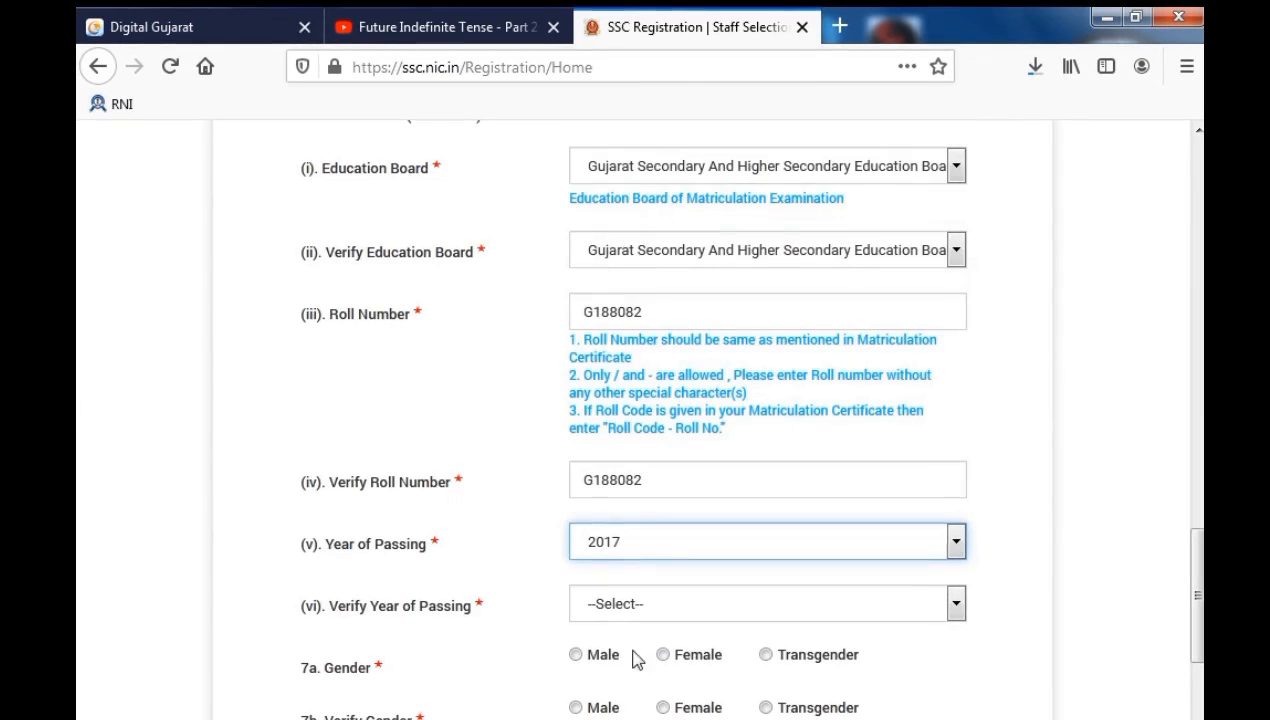
{"action": "left_click", "coordinate": [600, 612]}
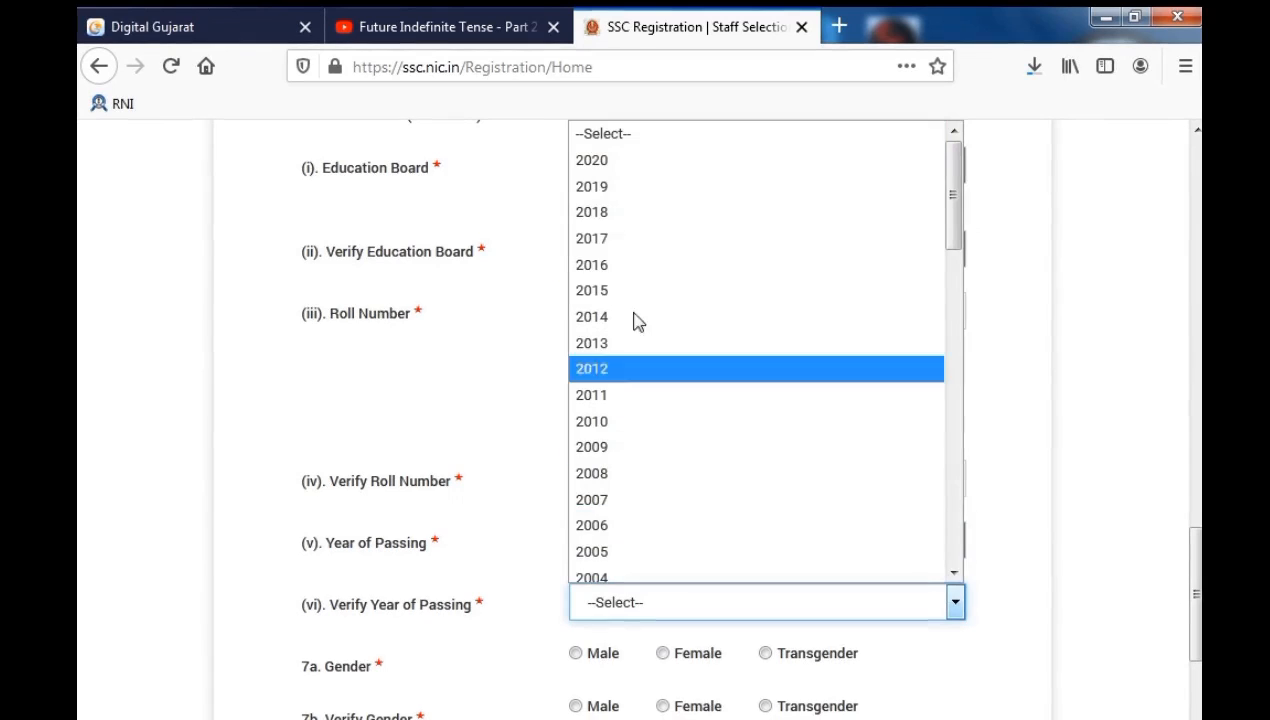
{"action": "left_click", "coordinate": [622, 240]}
- Set gender to Male in both fields and qualification level to Higher Secondary (10+2)
{"action": "scroll", "coordinate": [595, 650], "scroll_direction": "down", "scroll_amount": 2}
{"action": "left_click", "coordinate": [576, 539]}
{"action": "left_click", "coordinate": [576, 592]}
{"action": "scroll", "coordinate": [573, 635], "scroll_direction": "down", "scroll_amount": 3}
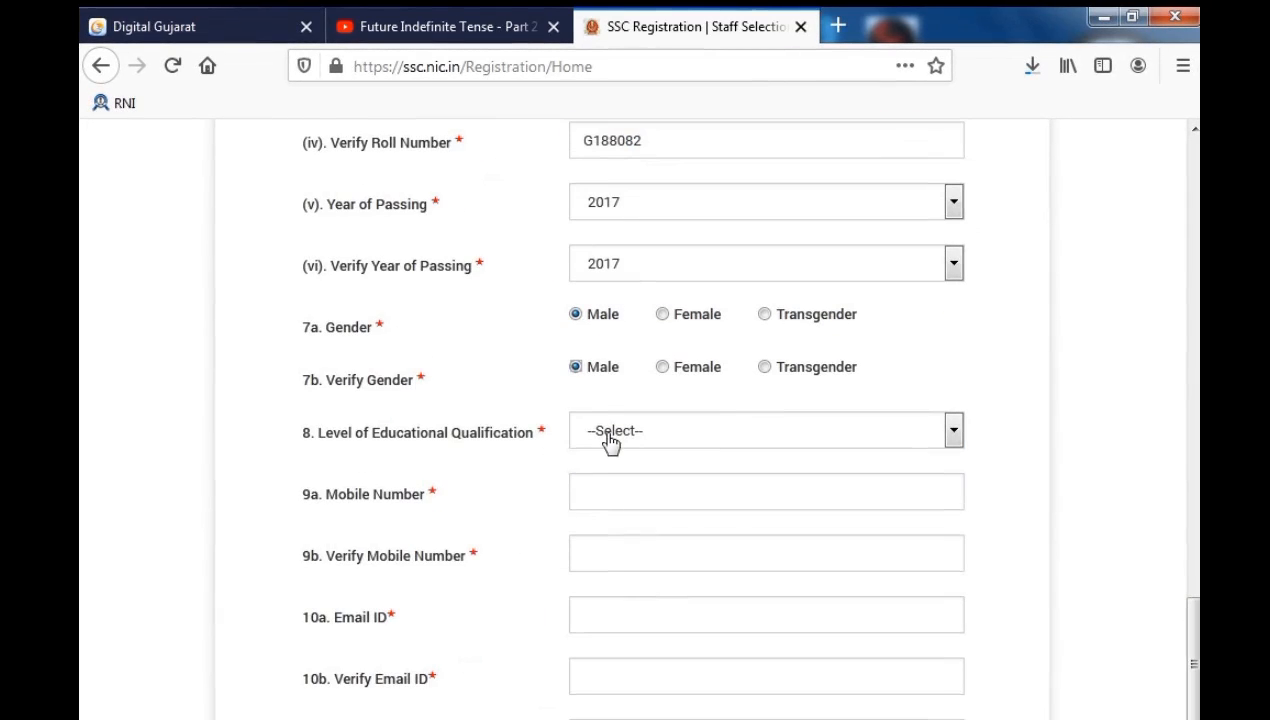
{"action": "left_click", "coordinate": [610, 438]}
{"action": "left_click", "coordinate": [622, 515]}
{"action": "left_click", "coordinate": [609, 497]}
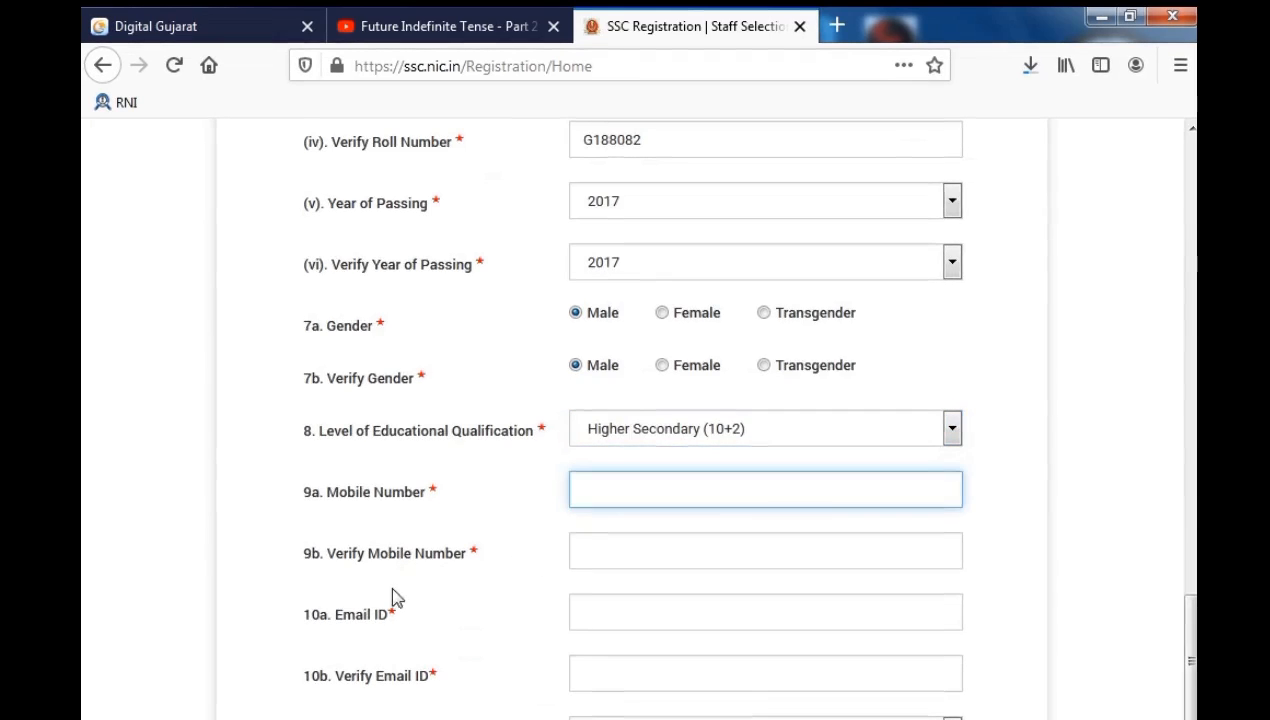
- Enter the candidate's mobile number and its confirmation, fixing the wrongly typed digits
{"action": "scroll", "coordinate": [392, 600], "scroll_direction": "down", "scroll_amount": 2}
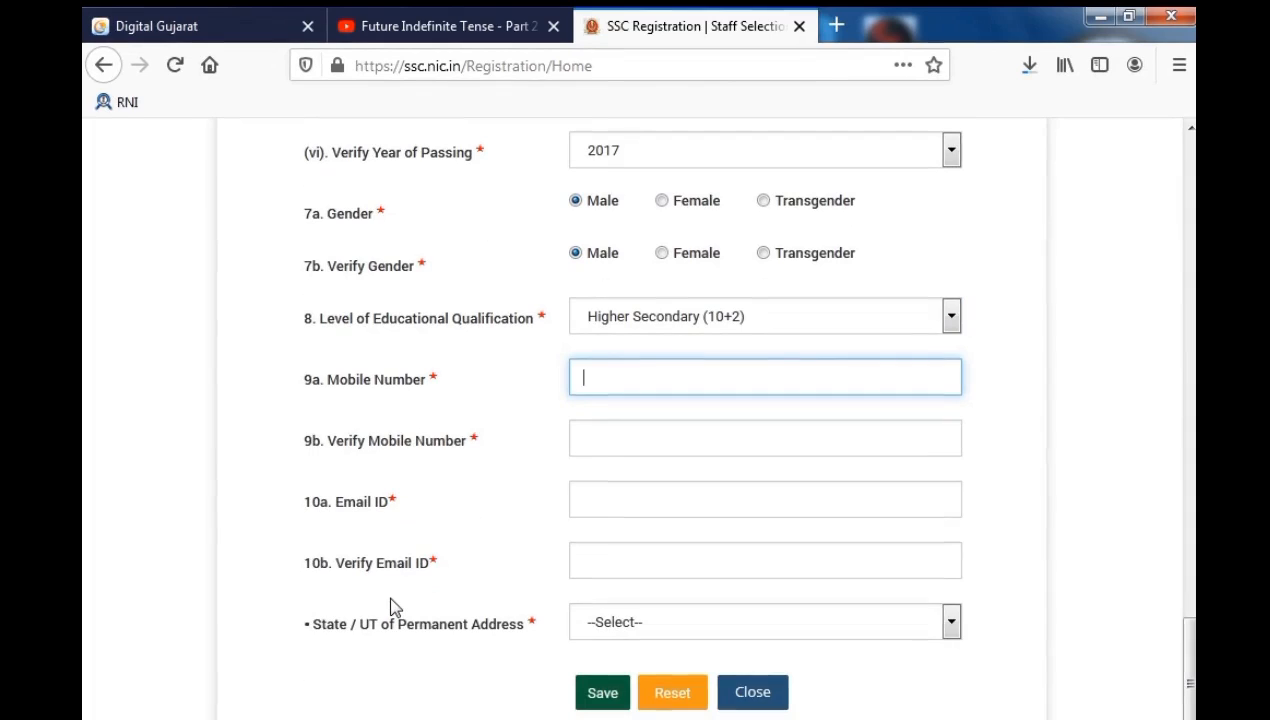
{"action": "key", "text": "Tab"}
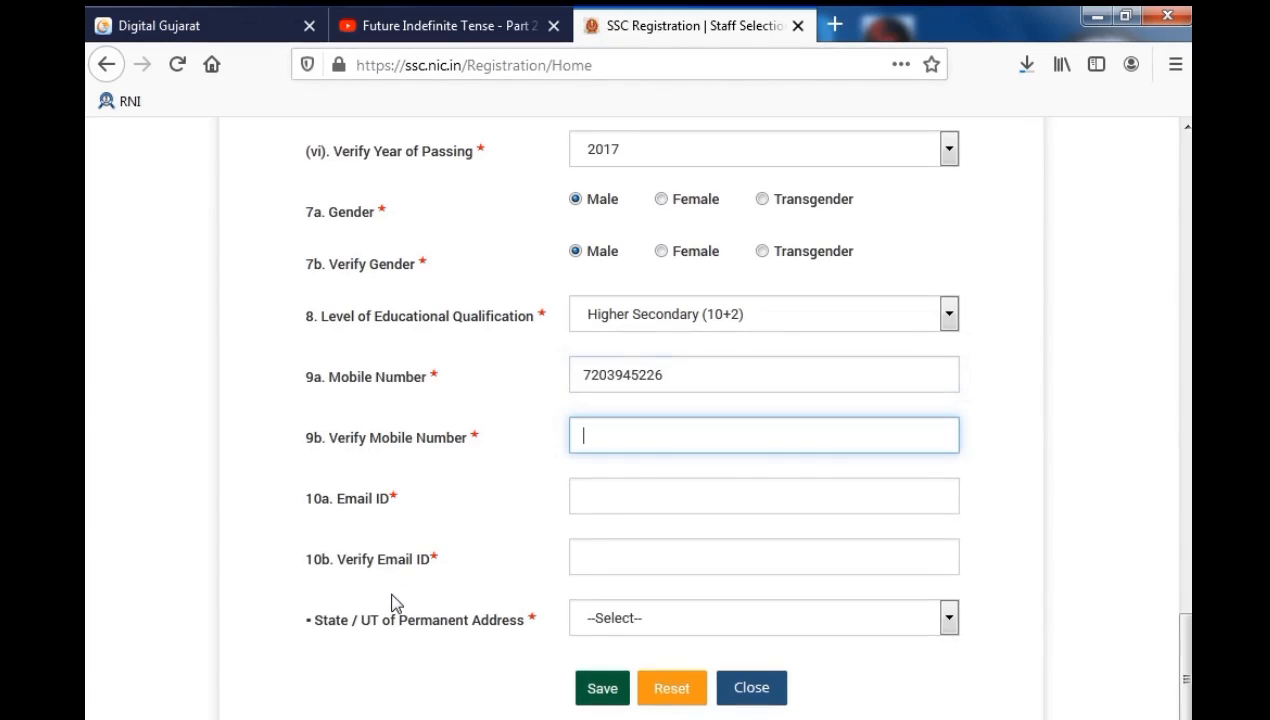
{"action": "left_click_drag", "start_coordinate": [639, 374], "coordinate": [688, 378]}
{"action": "type", "text": "326"}
{"action": "key", "text": "Tab"}
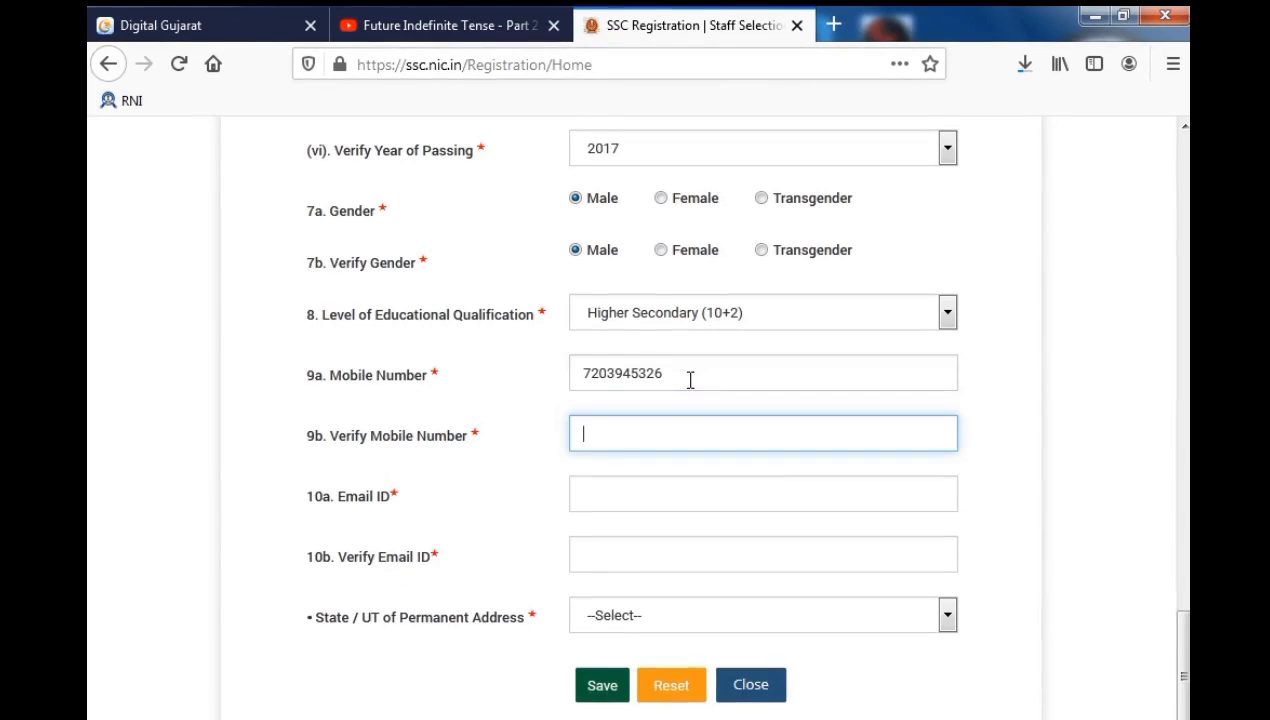
{"action": "left_click_drag", "start_coordinate": [657, 372], "coordinate": [683, 380]}
{"action": "type", "text": "3"}
{"action": "key", "text": "Tab"}
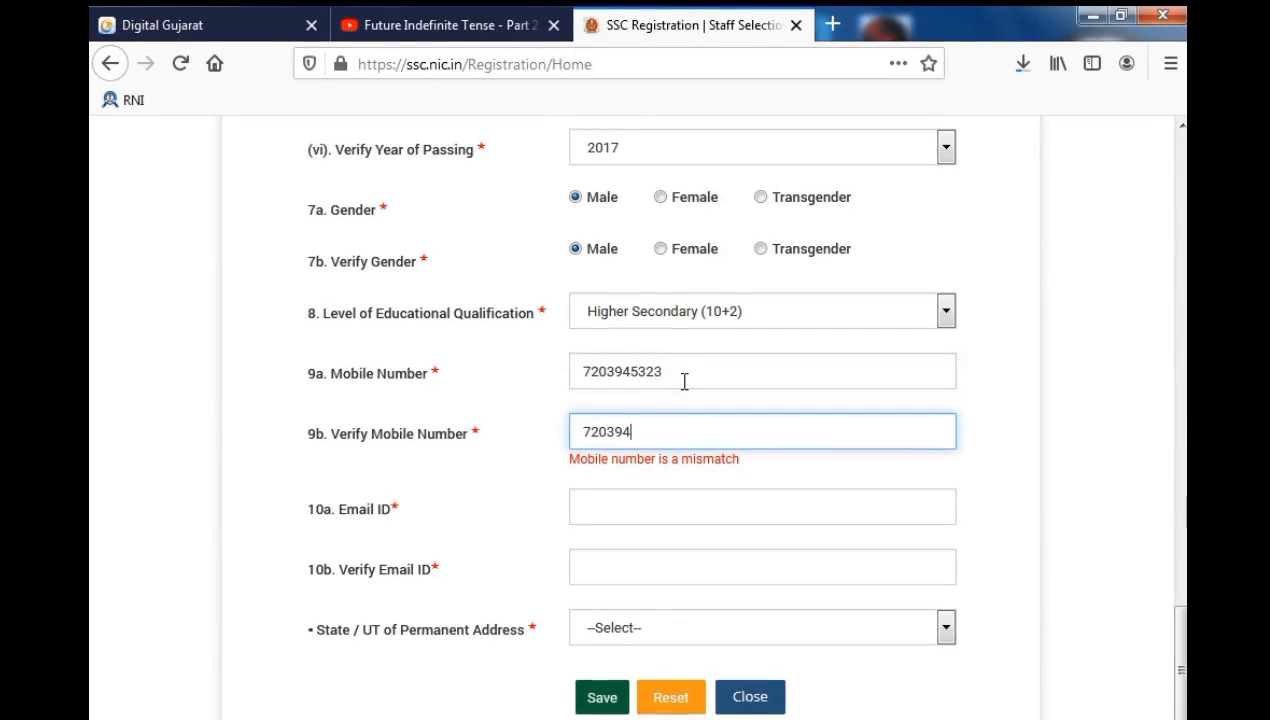
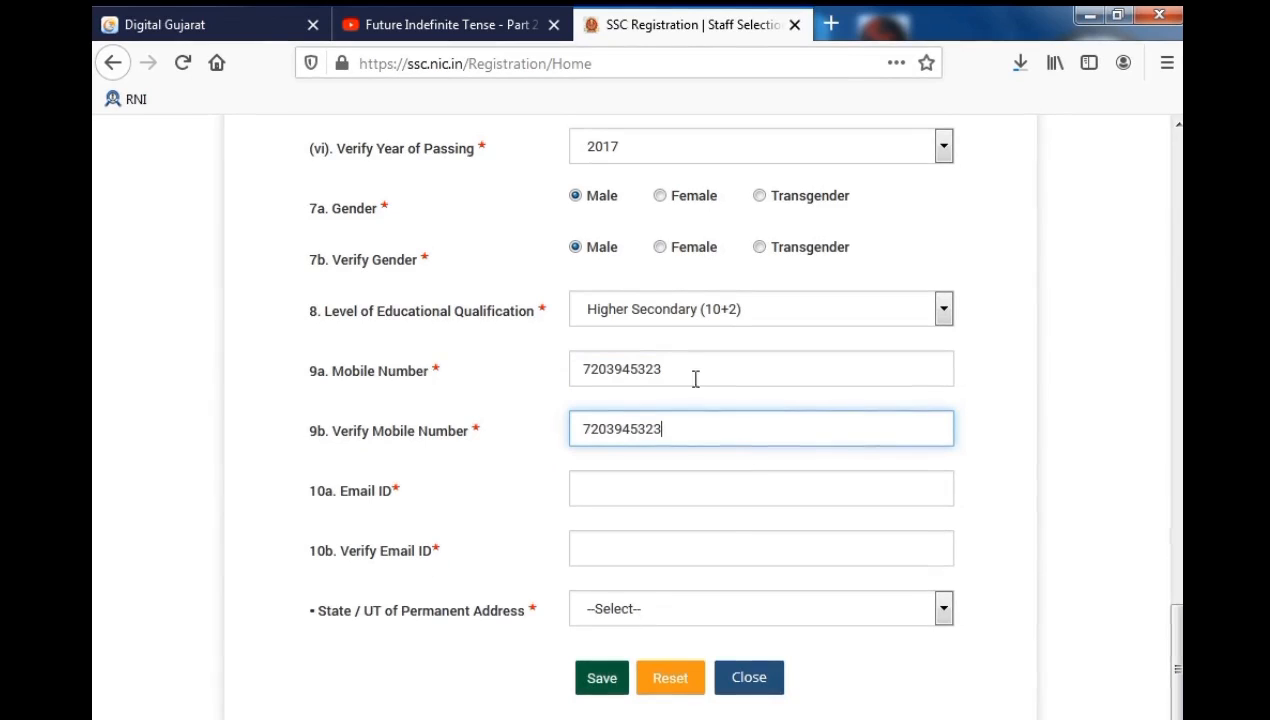
{"action": "key", "text": "Tab"}
- Enter and confirm the candidate's e-mail address, then pick Gujarat as permanent-address state
{"action": "scroll", "coordinate": [590, 555], "scroll_direction": "down", "scroll_amount": 2}
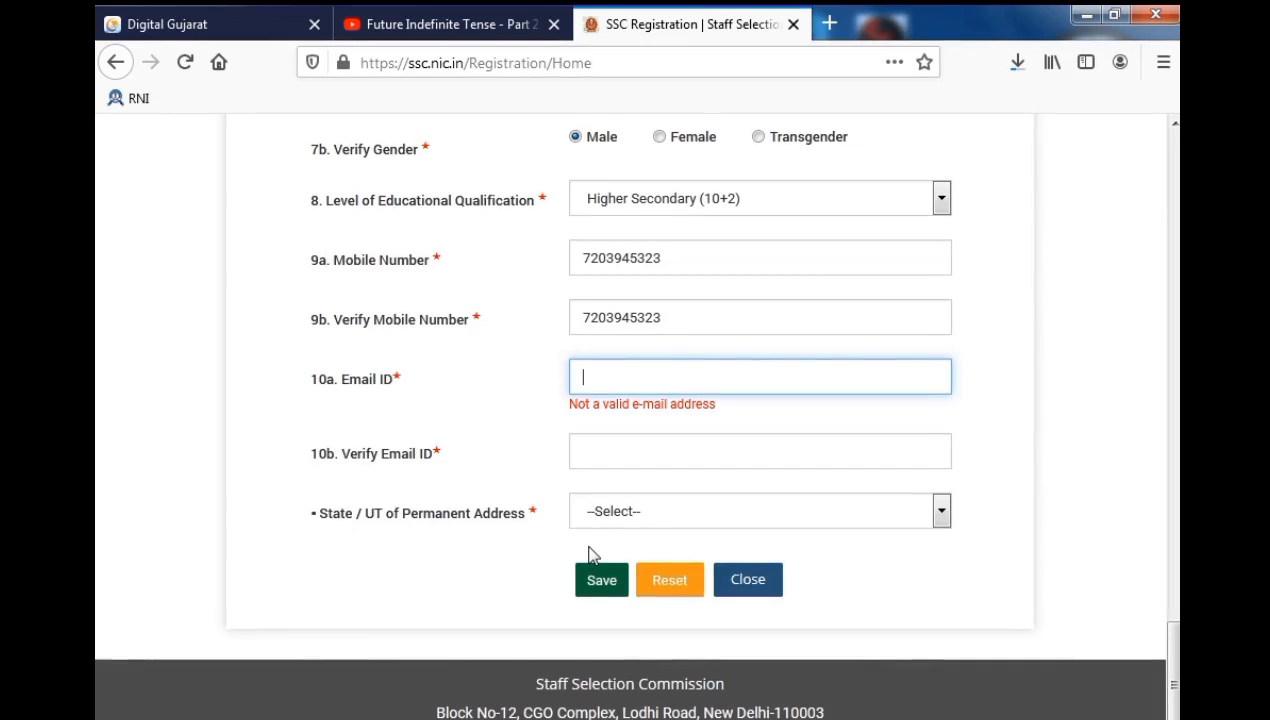
{"action": "key", "text": "Tab"}
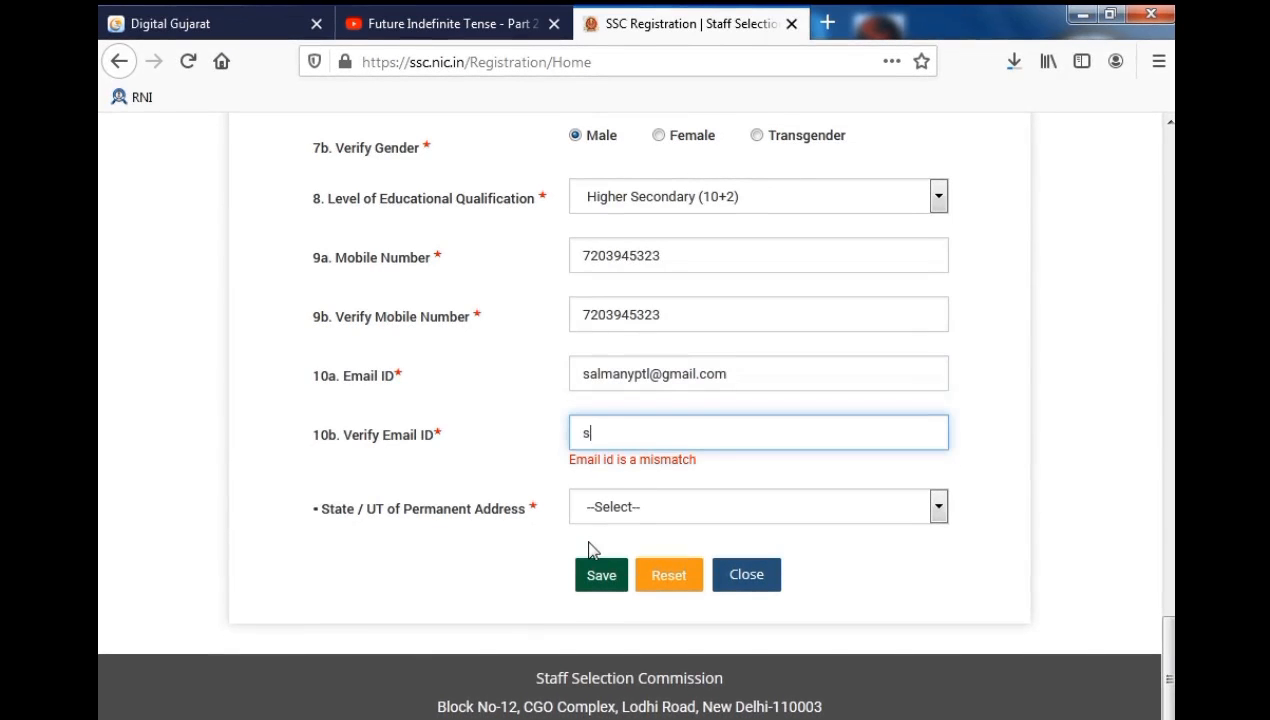
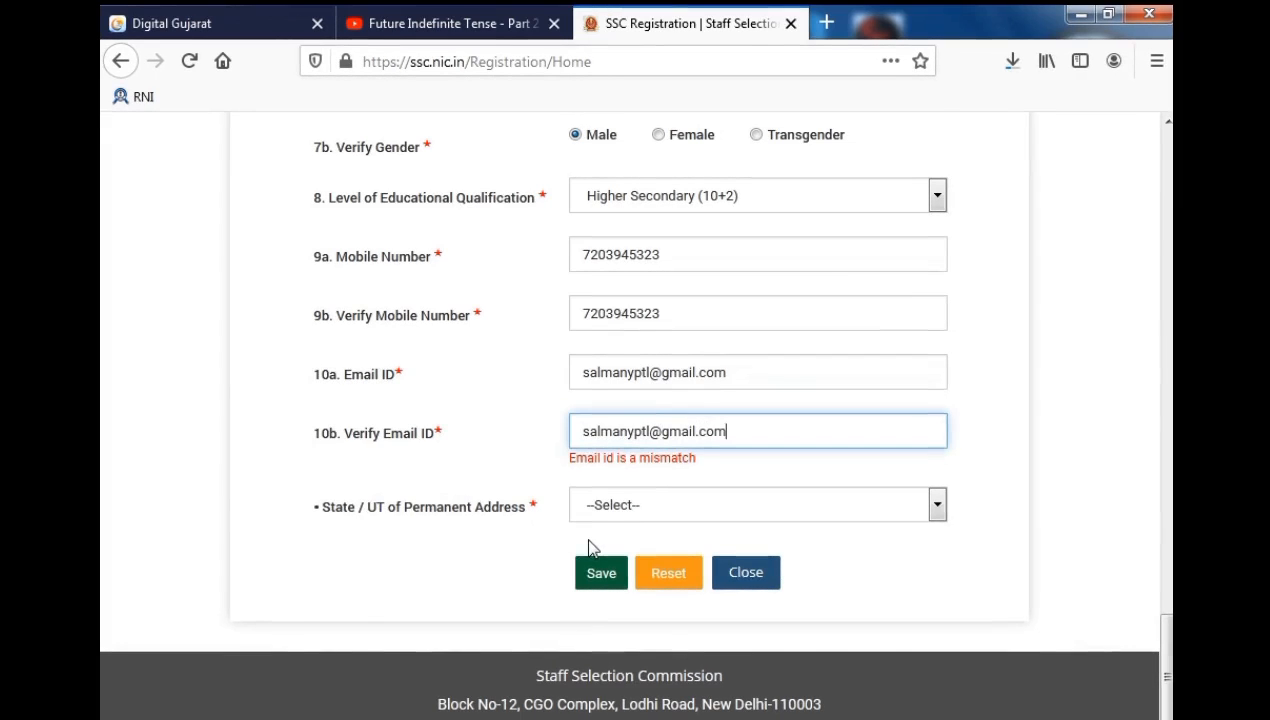
{"action": "key", "text": "Tab"}
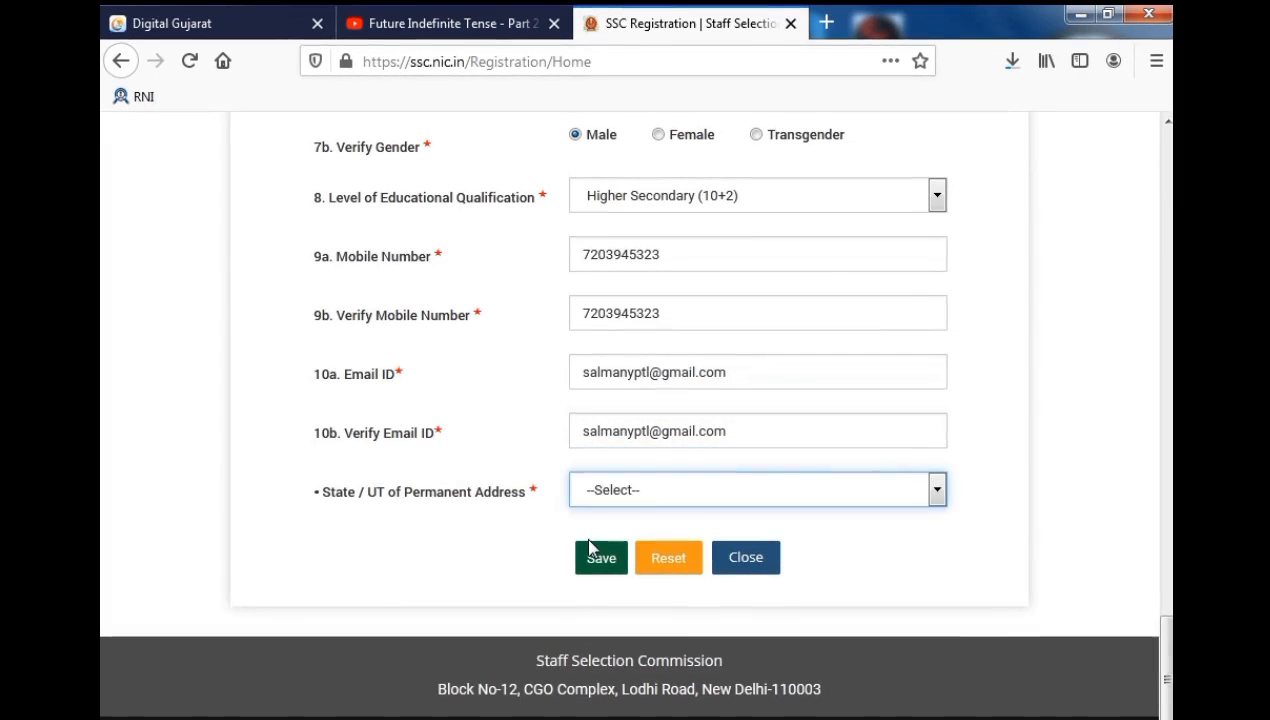
{"action": "left_click", "coordinate": [605, 500]}
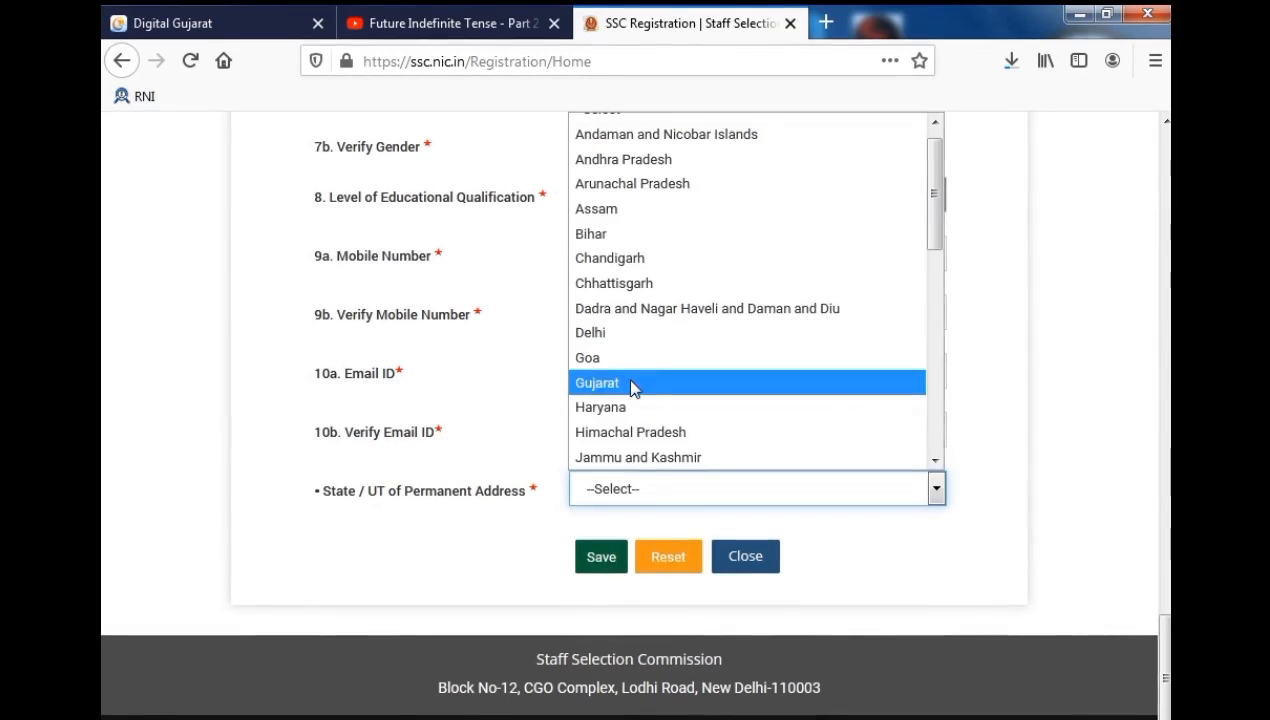
{"action": "left_click", "coordinate": [630, 384]}
- Save the Basic Details, confirm the mobile and e-mail, and select the issued registration number
{"action": "left_click", "coordinate": [601, 556]}
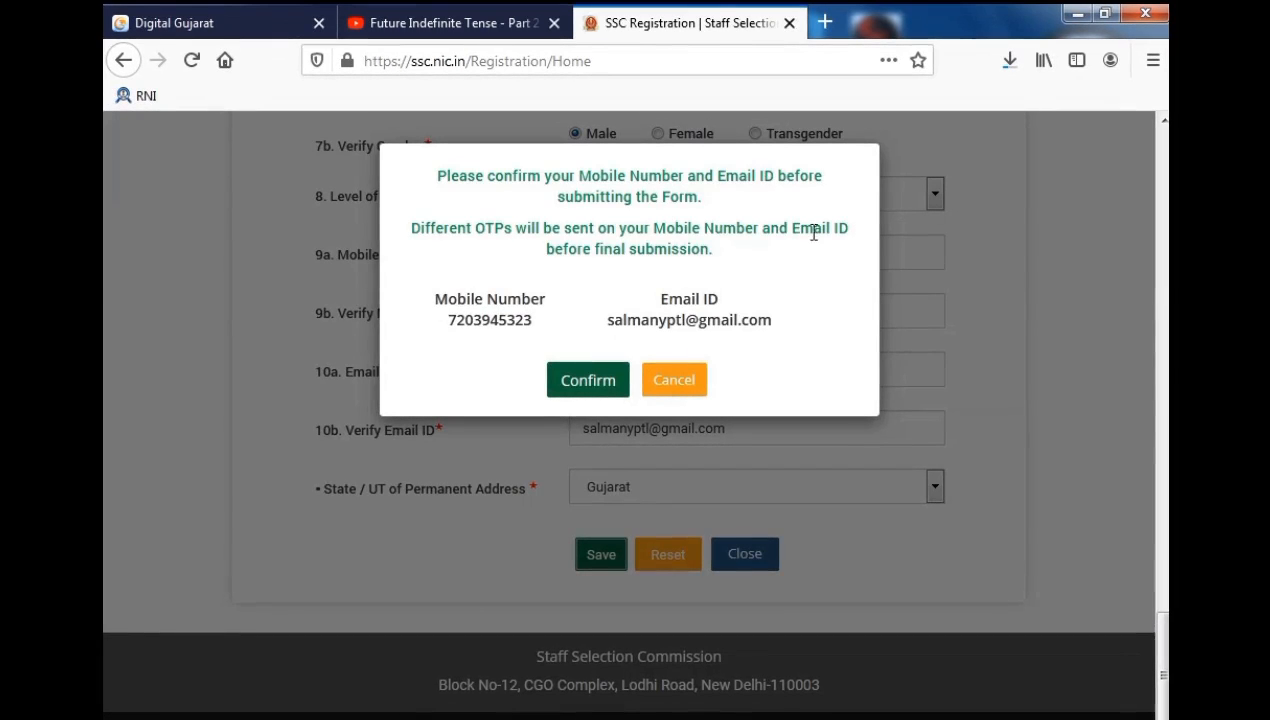
{"action": "left_click", "coordinate": [586, 380]}
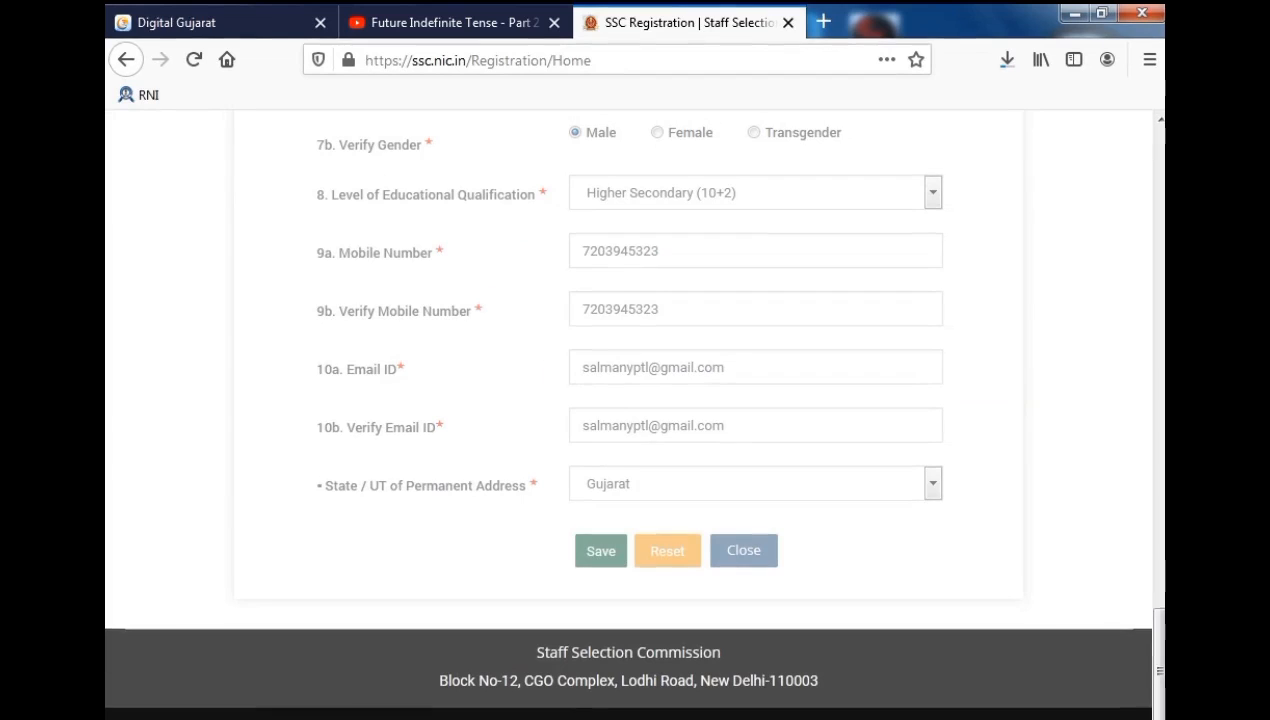
{"action": "scroll", "coordinate": [520, 474], "scroll_direction": "up", "scroll_amount": 3}
{"action": "scroll", "coordinate": [521, 474], "scroll_direction": "down", "scroll_amount": 3}
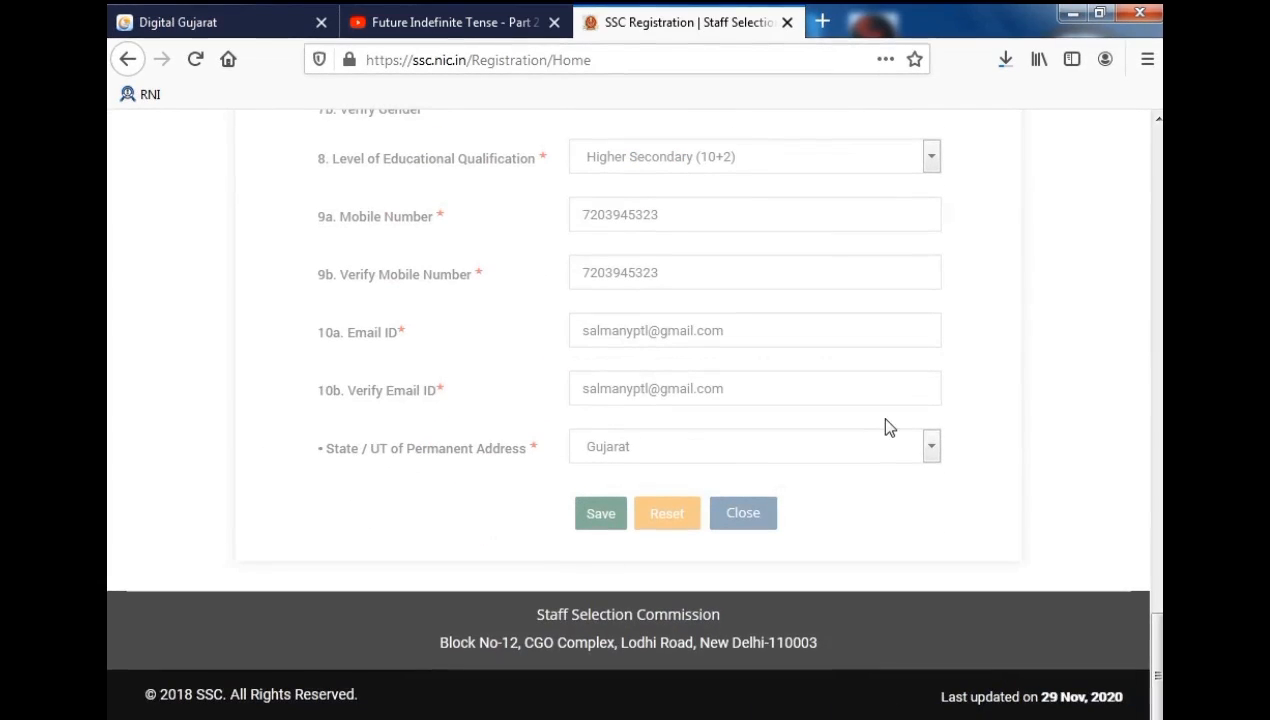
{"action": "scroll", "coordinate": [859, 570], "scroll_direction": "up", "scroll_amount": 15}
{"action": "scroll", "coordinate": [739, 582], "scroll_direction": "up", "scroll_amount": 7}
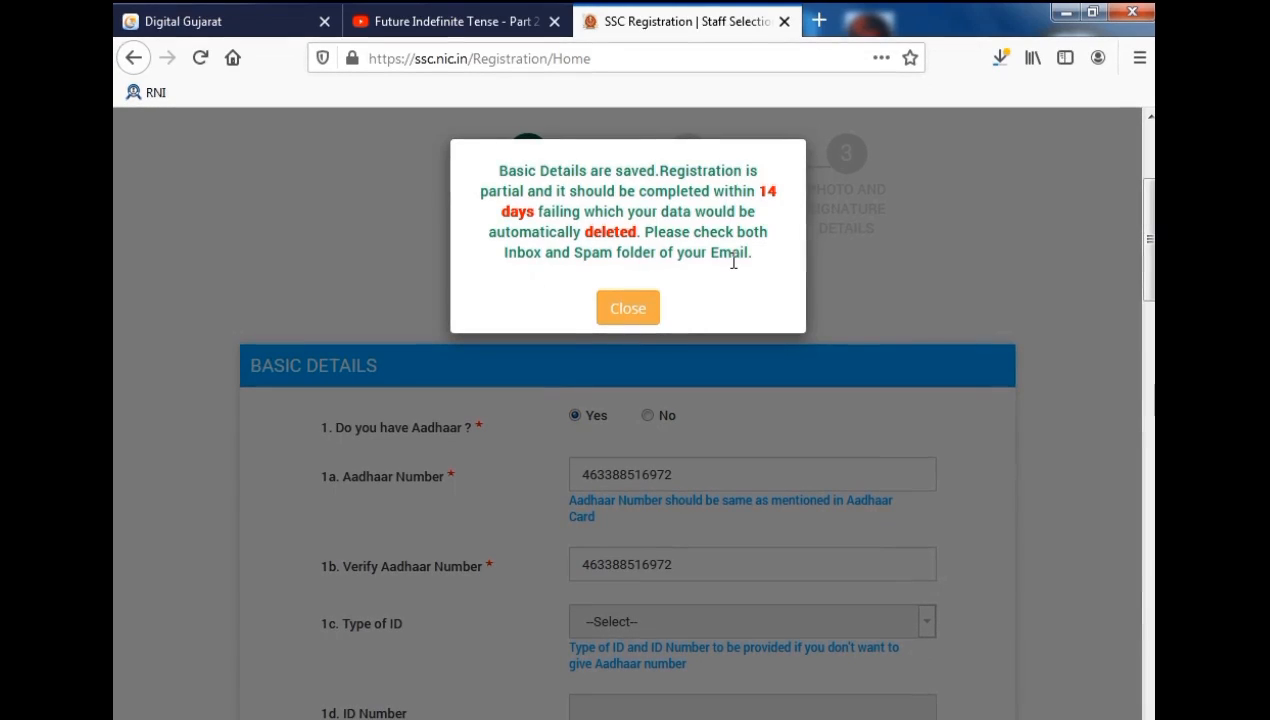
{"action": "left_click", "coordinate": [628, 310]}
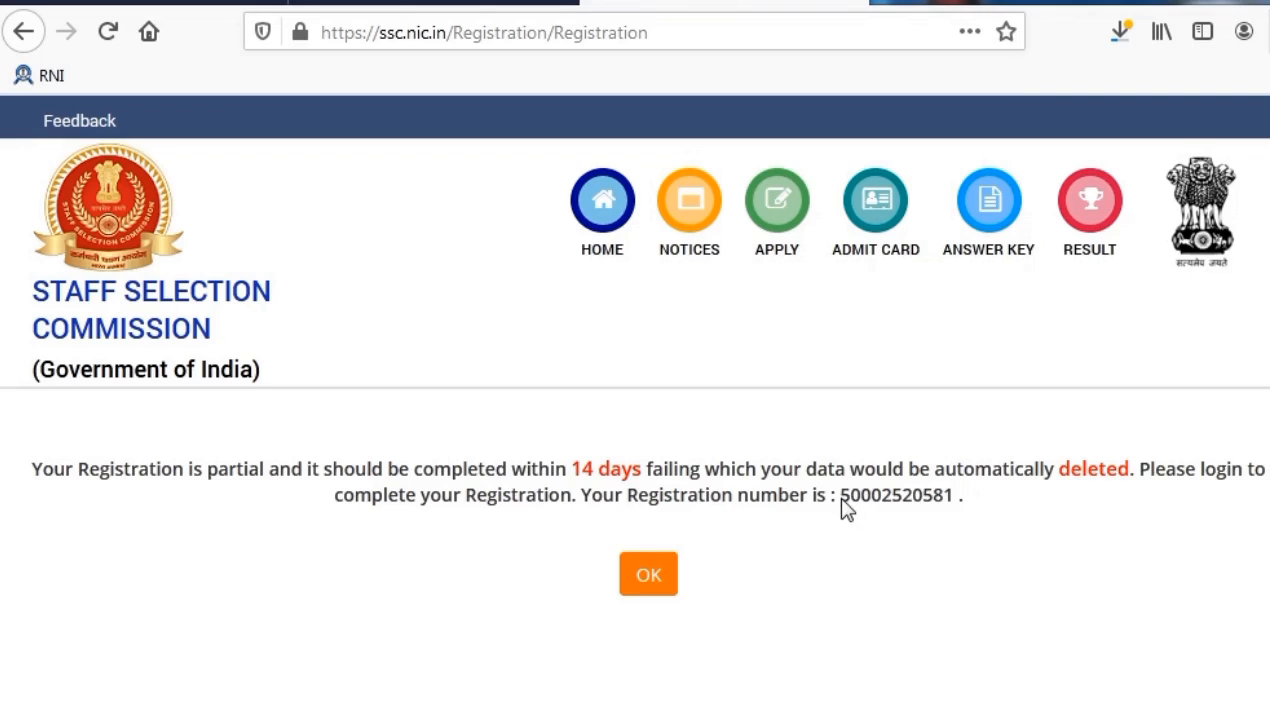
{"action": "left_click_drag", "start_coordinate": [841, 499], "coordinate": [953, 502]}
{"action": "key", "text": "ctrl+c"}
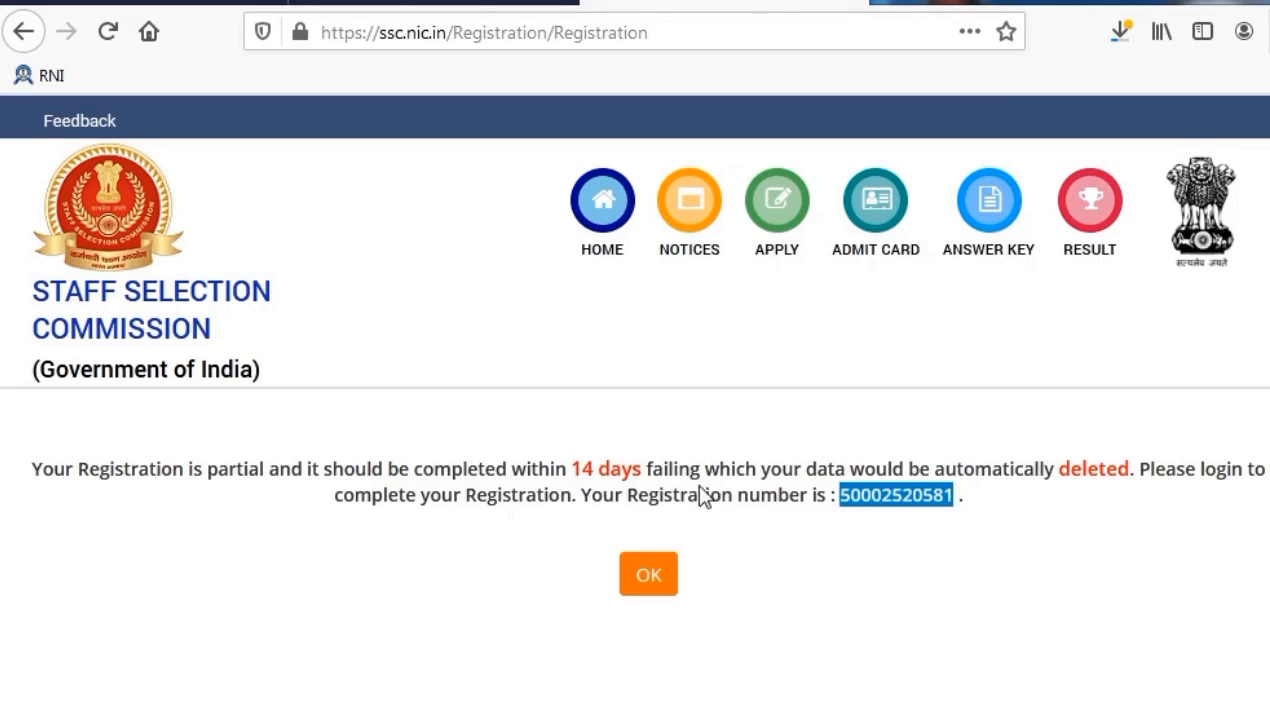
- Log in using the pasted registration number, the password and the captcha text
{"action": "left_click", "coordinate": [636, 580]}
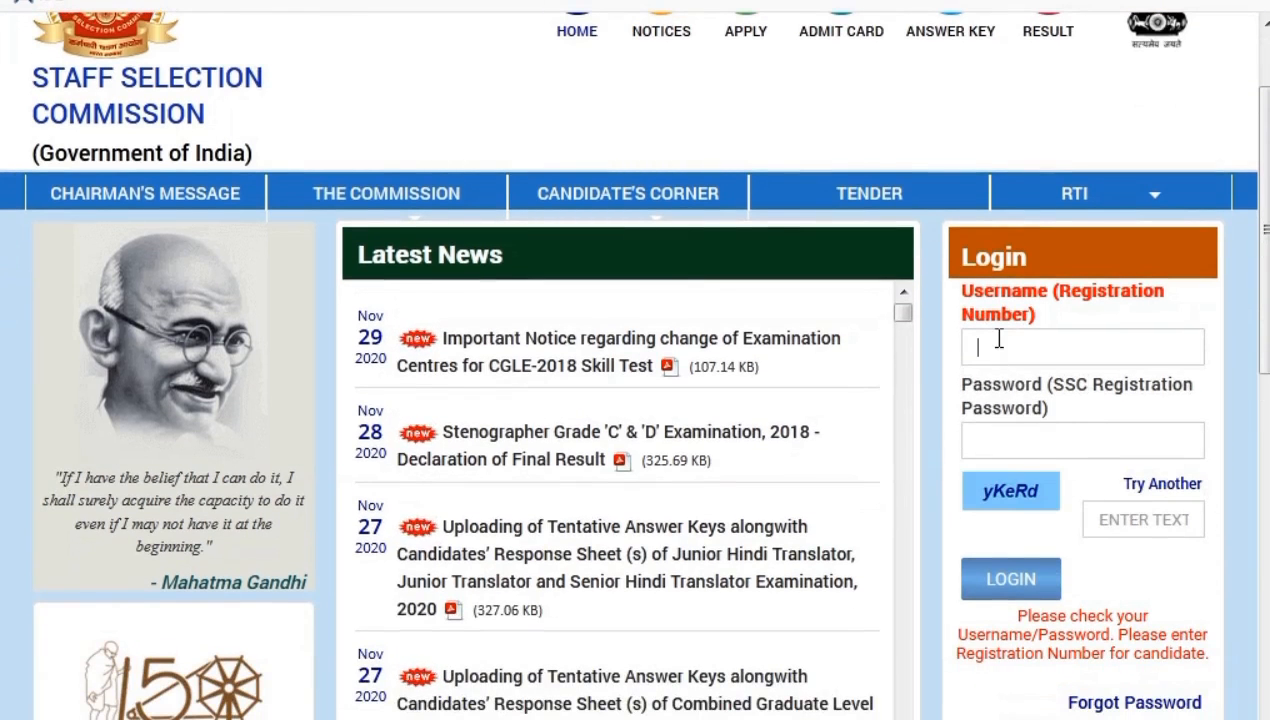
{"action": "left_click", "coordinate": [998, 340]}
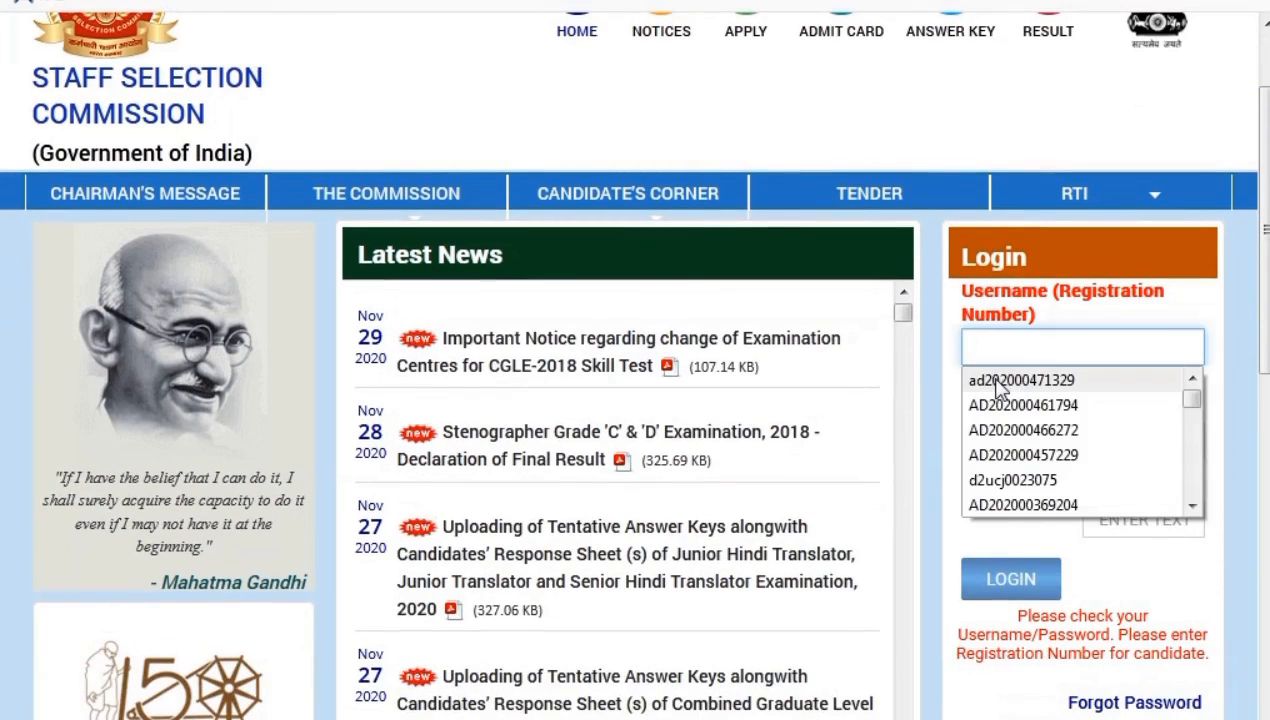
{"action": "key", "text": "ctrl+v"}
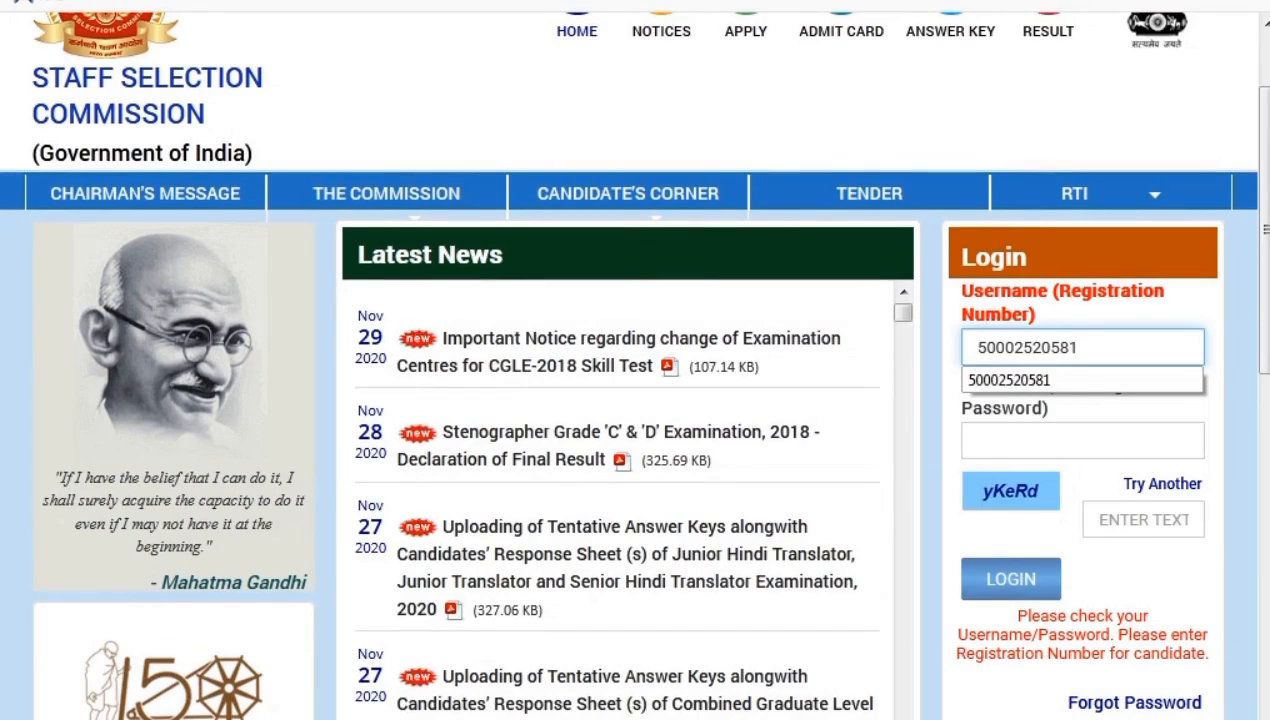
{"action": "key", "text": "Tab"}
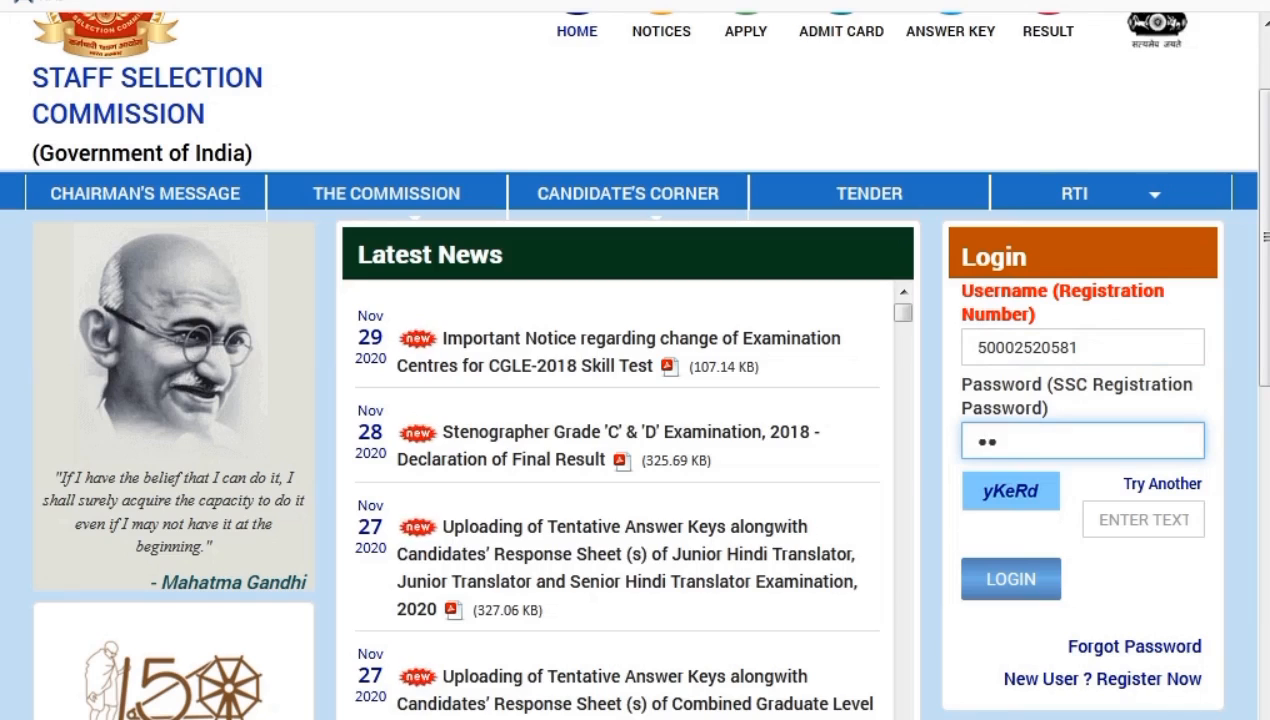
{"action": "key", "text": "Tab"}
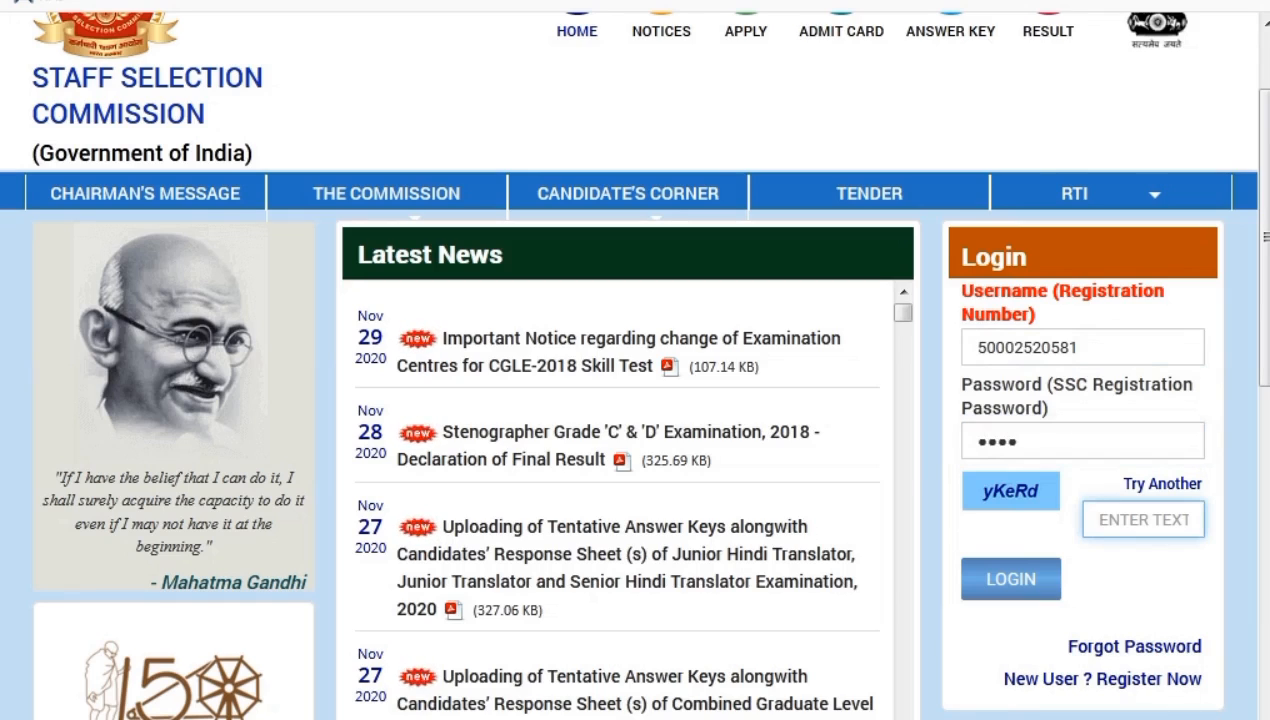
{"action": "type", "text": "yKeRd"}
{"action": "key", "text": "Tab"}
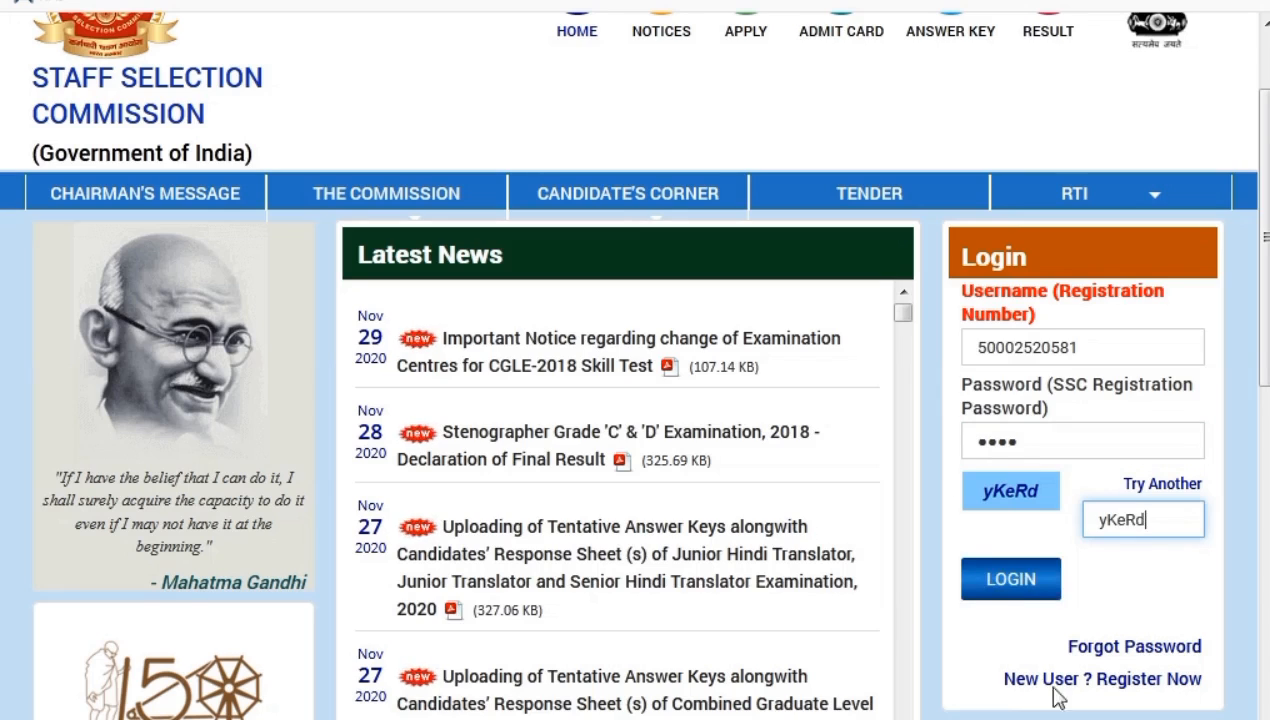
{"action": "left_click", "coordinate": [986, 585]}
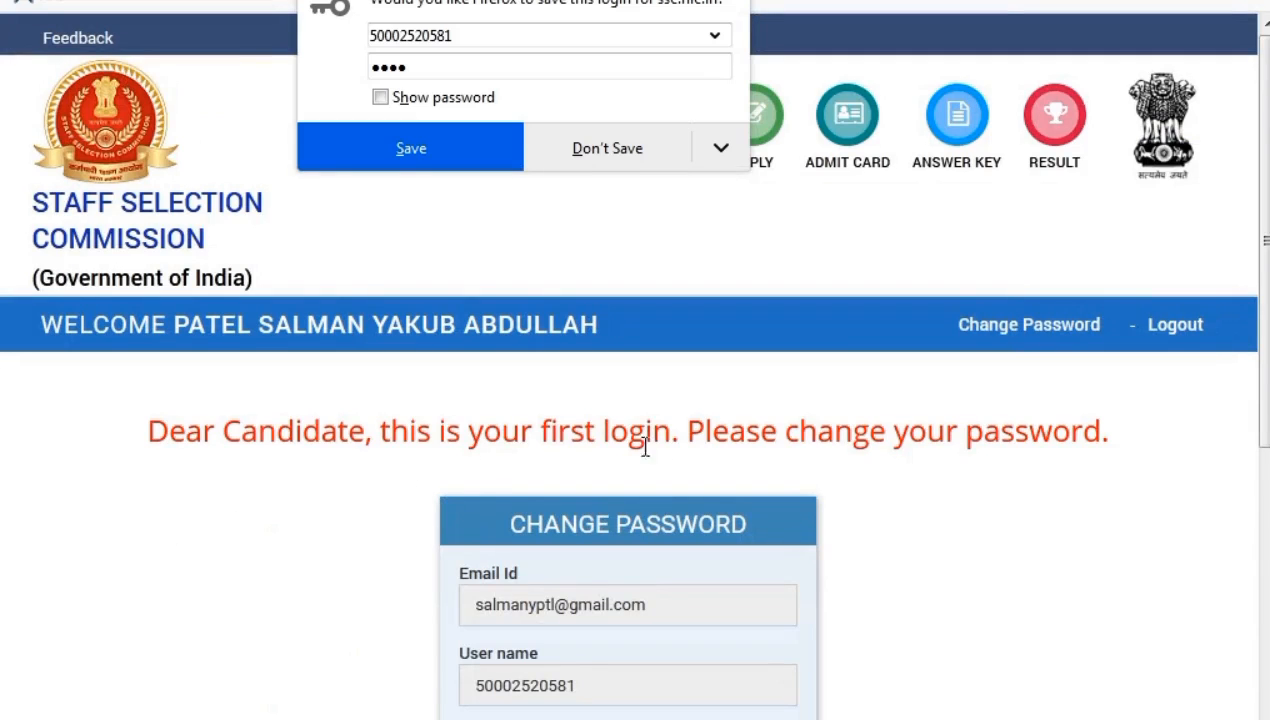
- Fill in the old password, a new password and its confirmation, and submit the change
{"action": "scroll", "coordinate": [290, 500], "scroll_direction": "down", "scroll_amount": 2}
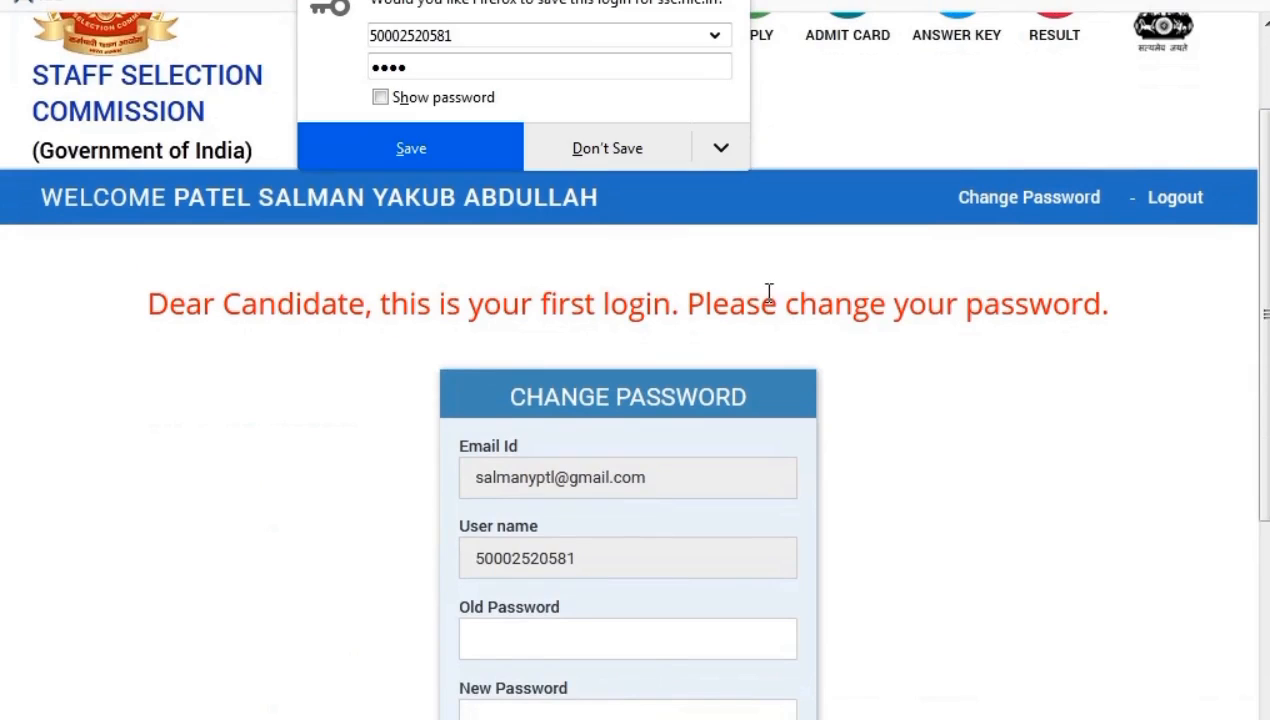
{"action": "left_click", "coordinate": [768, 291]}
{"action": "scroll", "coordinate": [445, 652], "scroll_direction": "down", "scroll_amount": 4}
{"action": "left_click", "coordinate": [480, 392]}
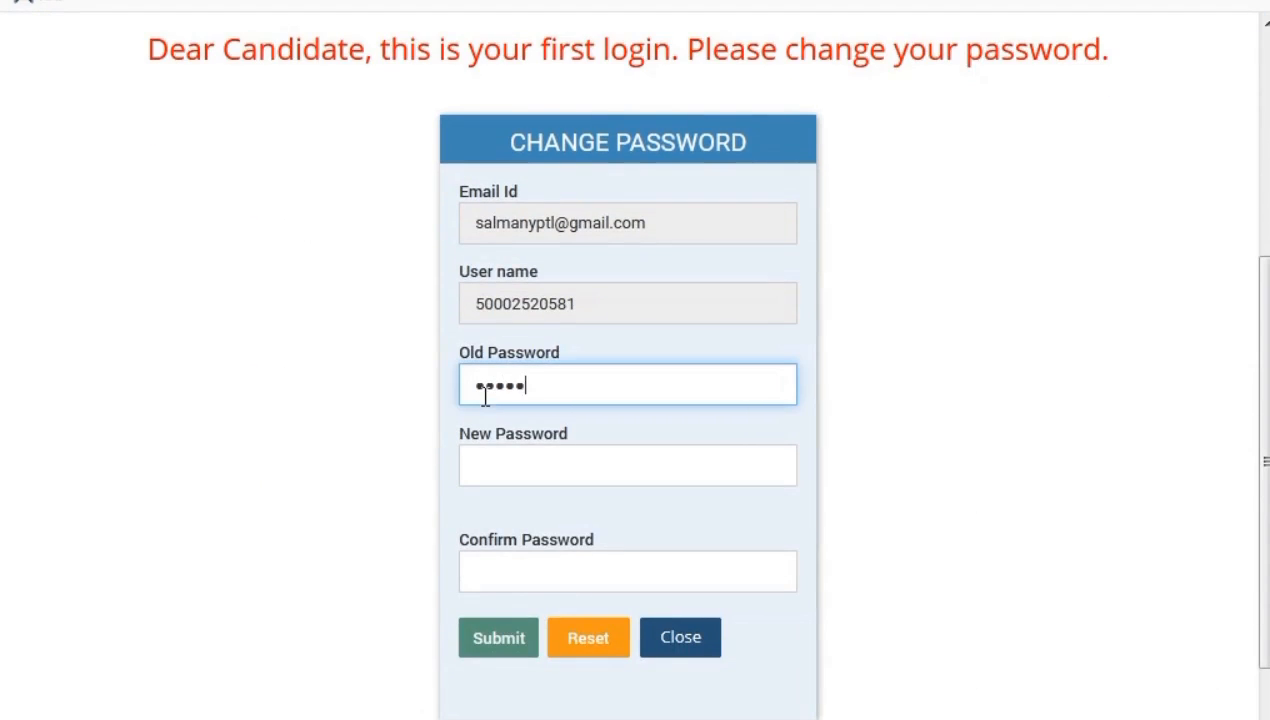
{"action": "key", "text": "Tab"}
{"action": "key", "text": "Tab"}
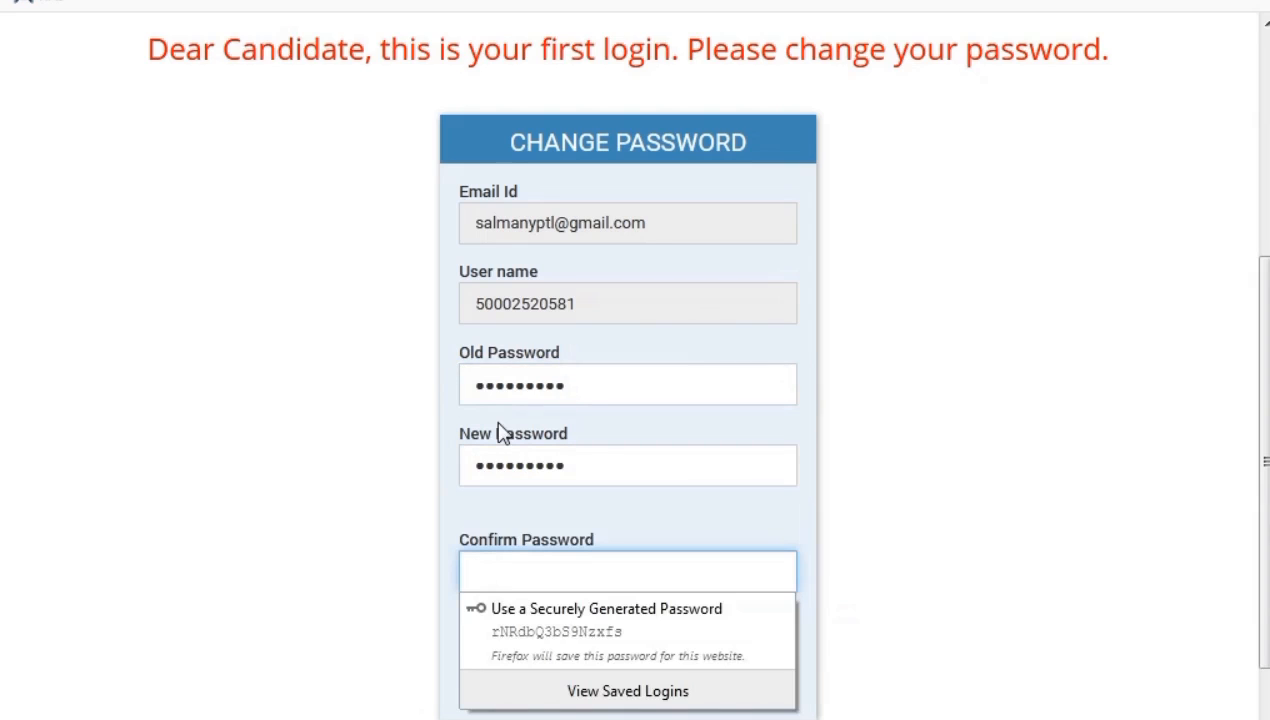
{"action": "double_click", "coordinate": [585, 389]}
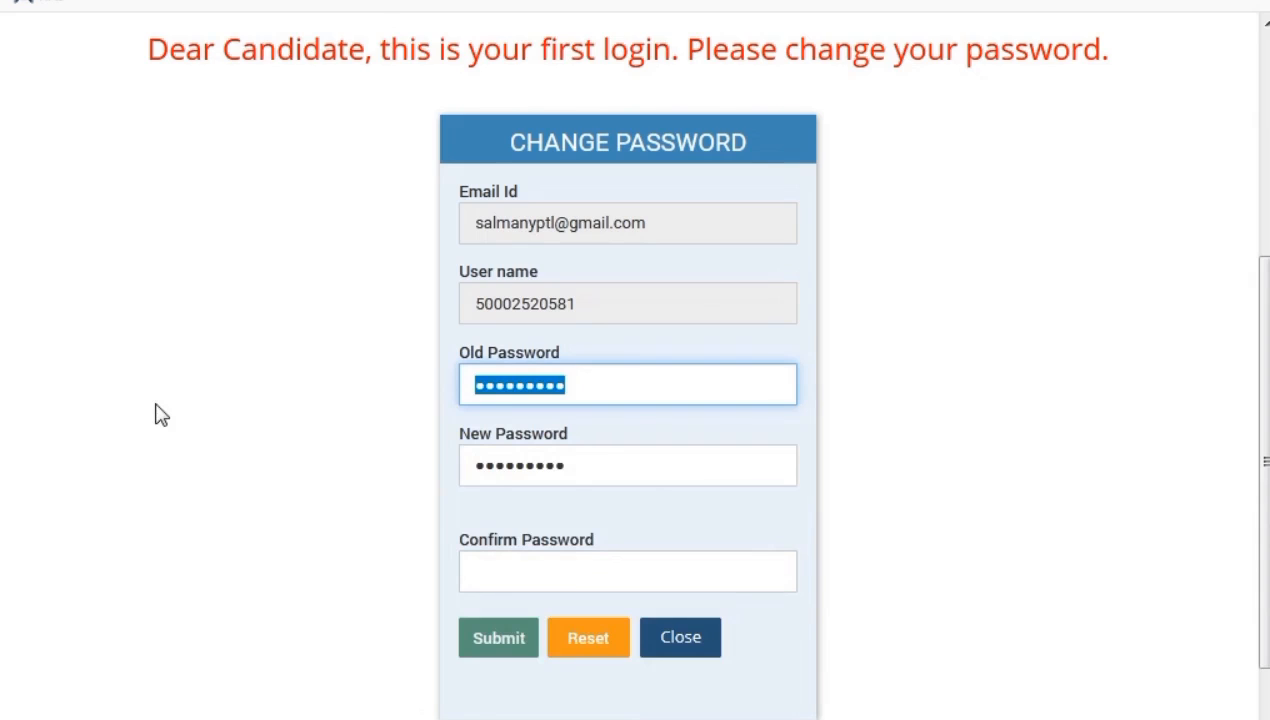
{"action": "type", "text": "••"}
{"action": "key", "text": "Tab"}
{"action": "key", "text": "Tab"}
{"action": "type", "text": "•"}
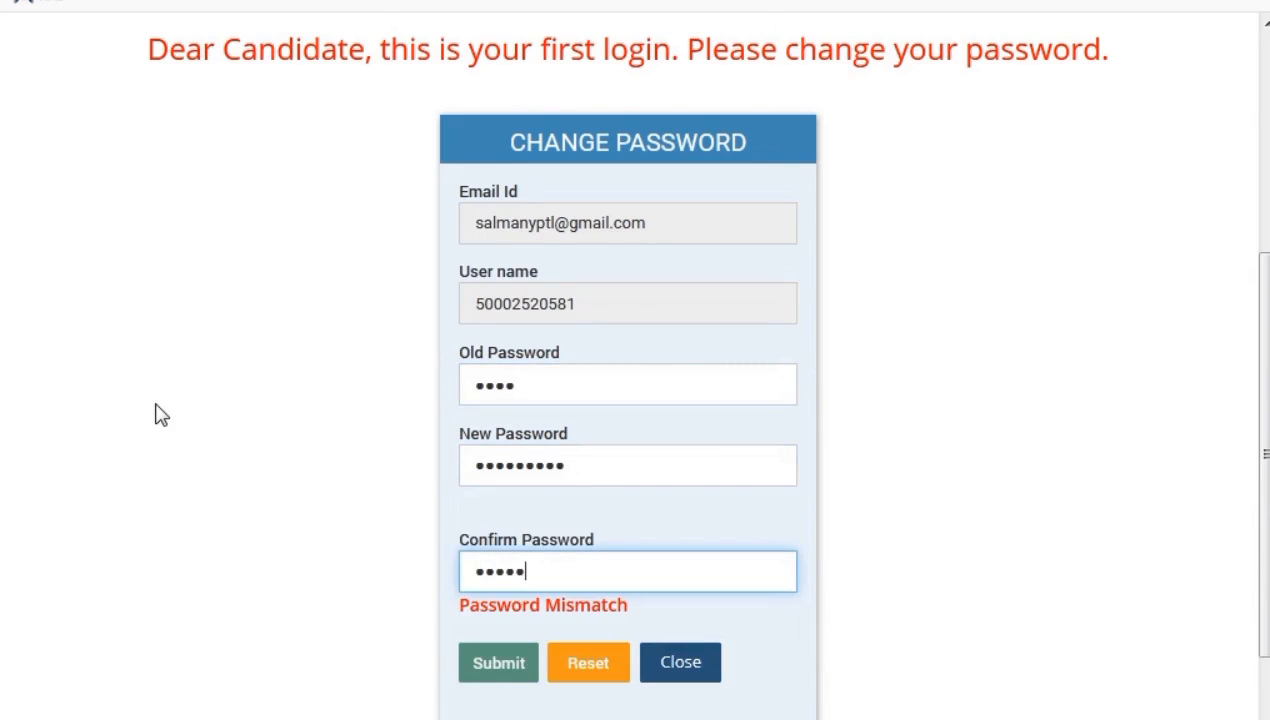
{"action": "type", "text": "•"}
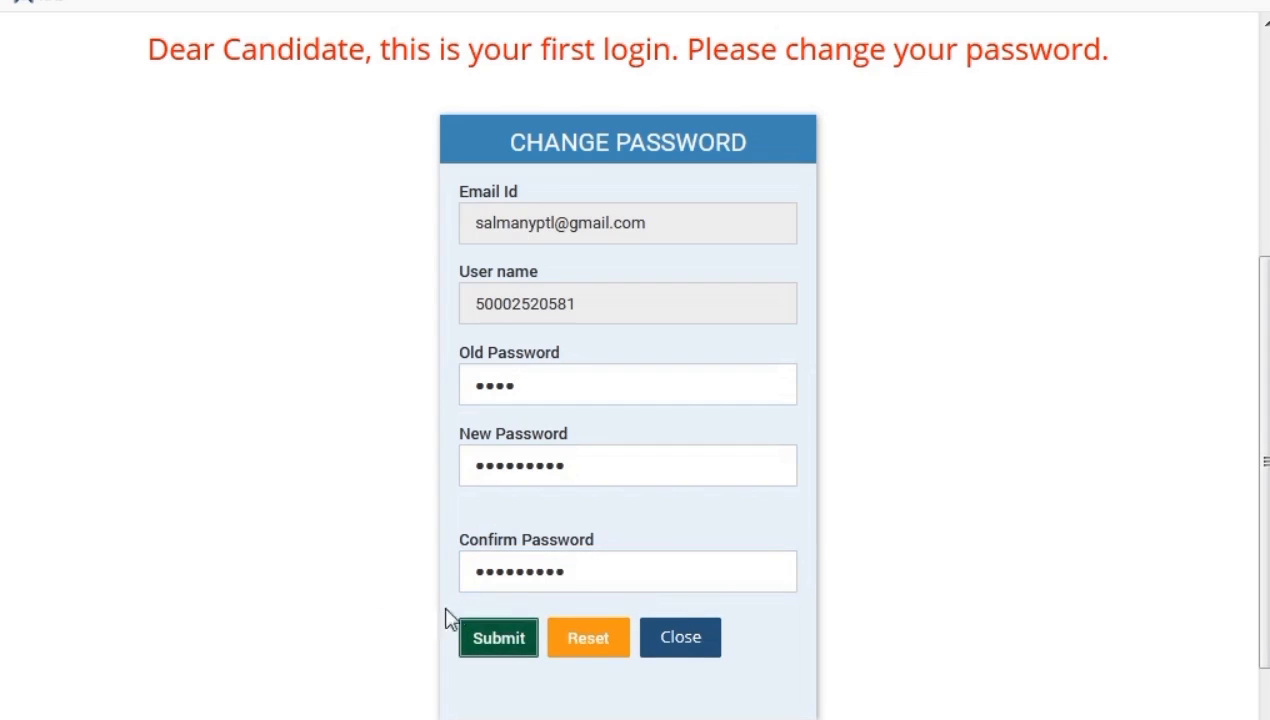
{"action": "left_click", "coordinate": [499, 641]}
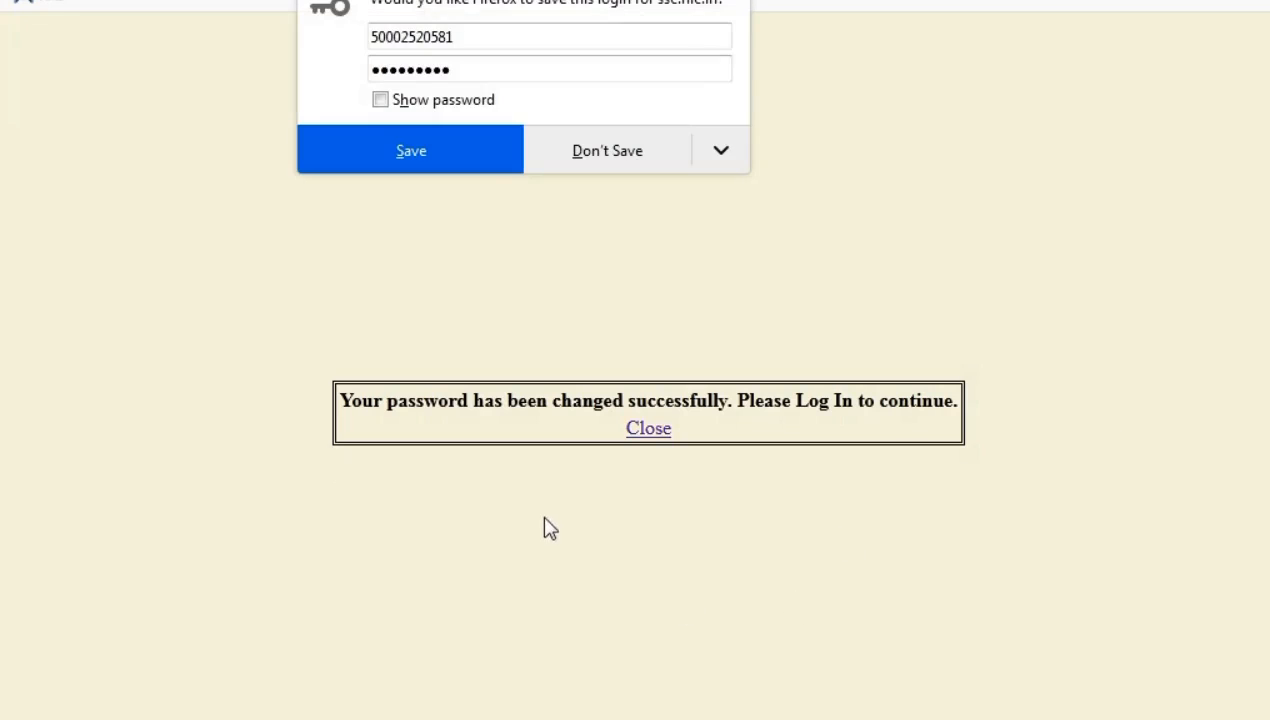
{"action": "left_click", "coordinate": [503, 535]}
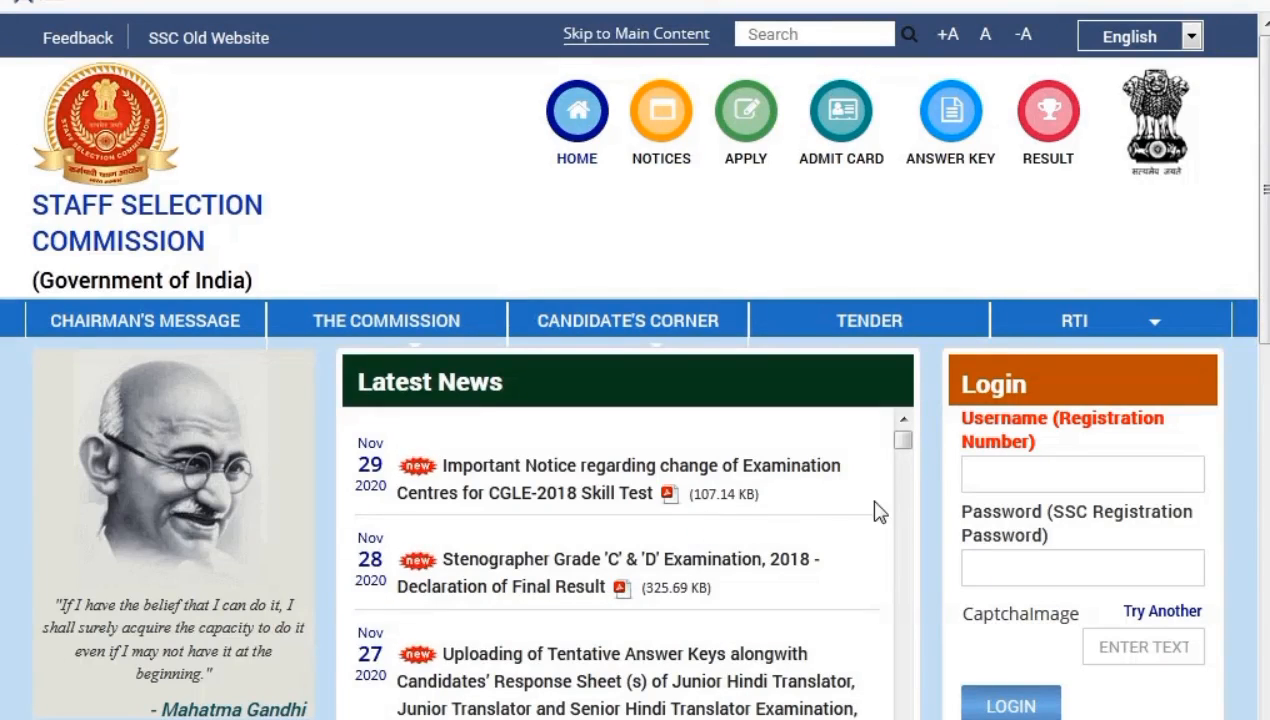
- Log in again with the pasted registration number, the new password and the captcha text
{"action": "left_click", "coordinate": [1035, 464]}
{"action": "key", "text": "ctrl+v"}
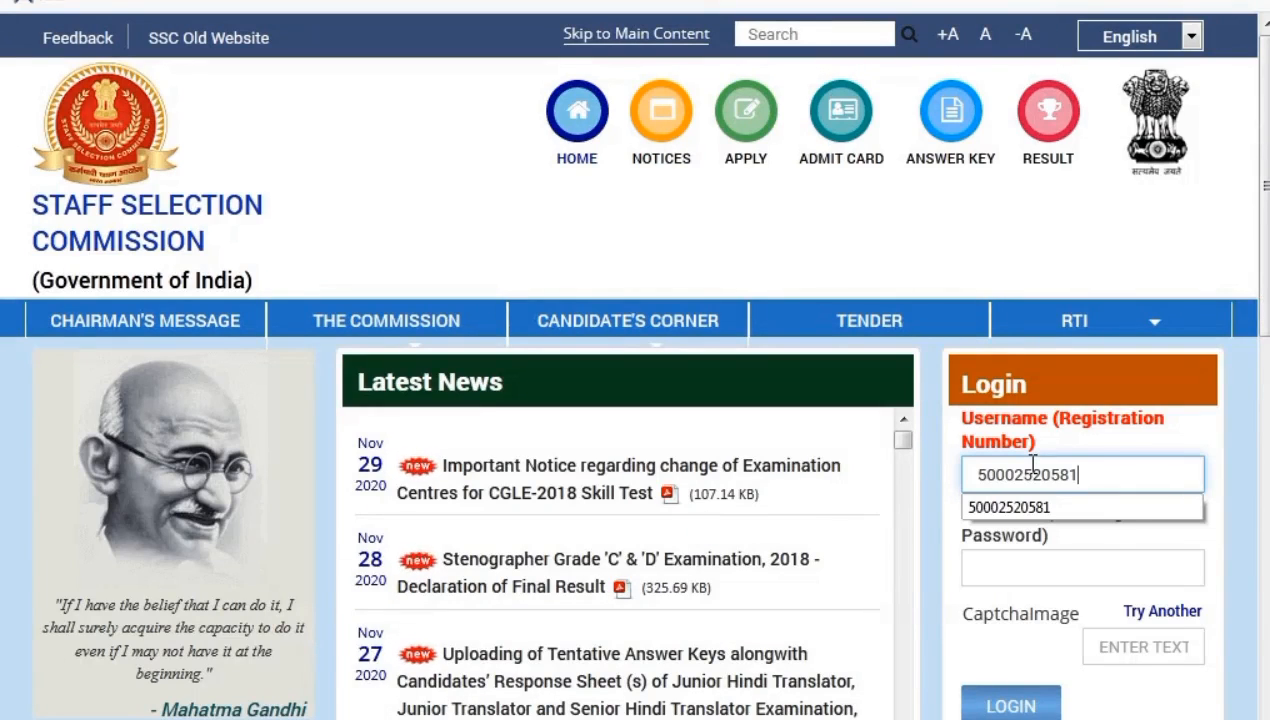
{"action": "key", "text": "Tab"}
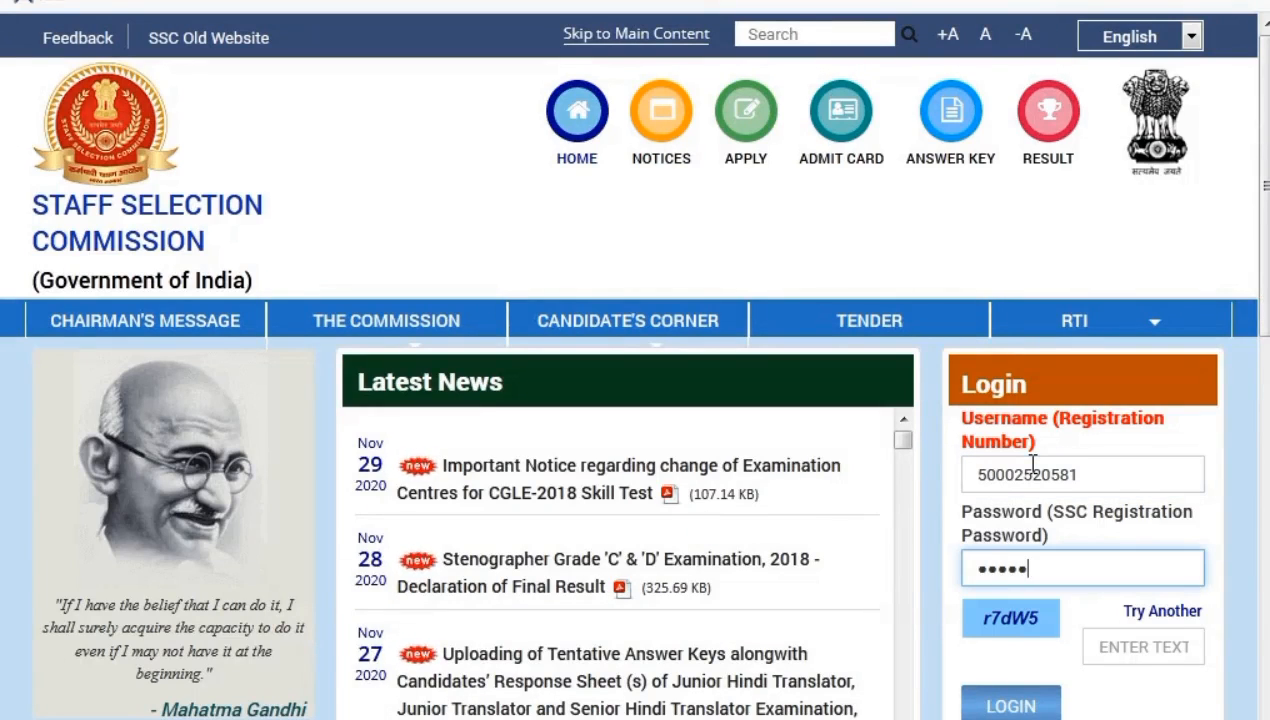
{"action": "type", "text": "••"}
{"action": "key", "text": "Tab"}
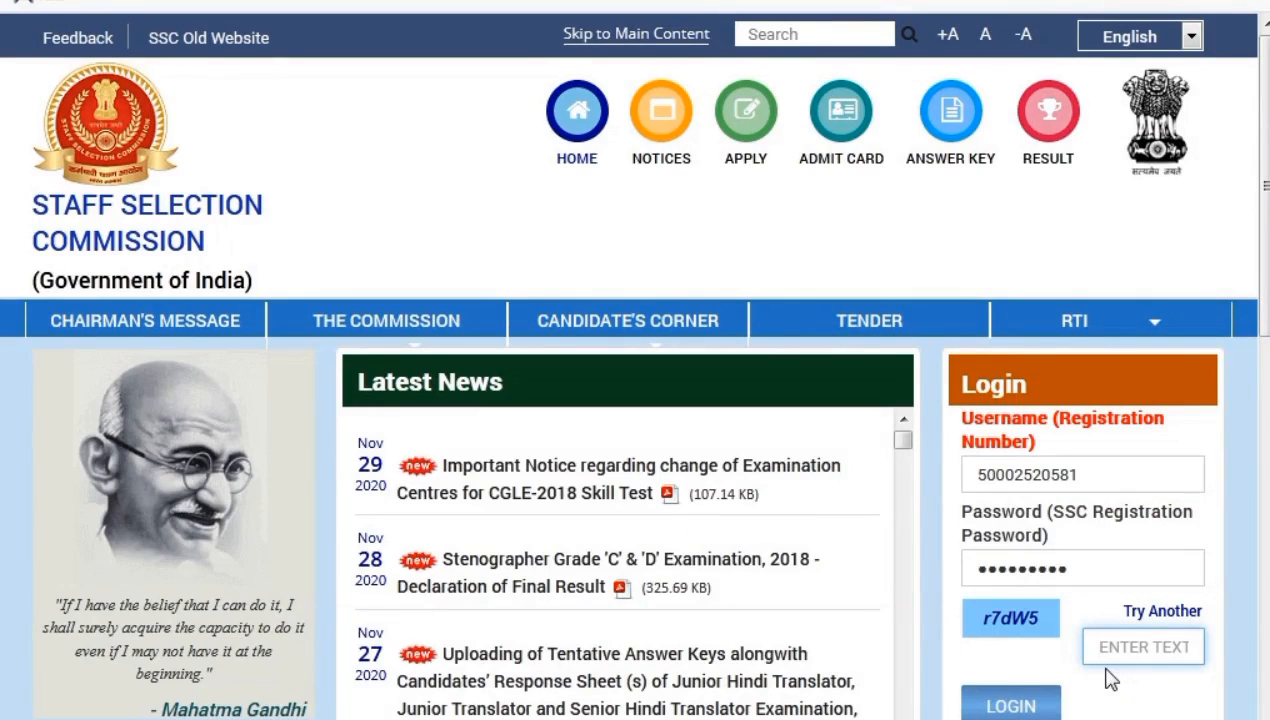
{"action": "type", "text": "r7dW5"}
{"action": "left_click", "coordinate": [1011, 706]}
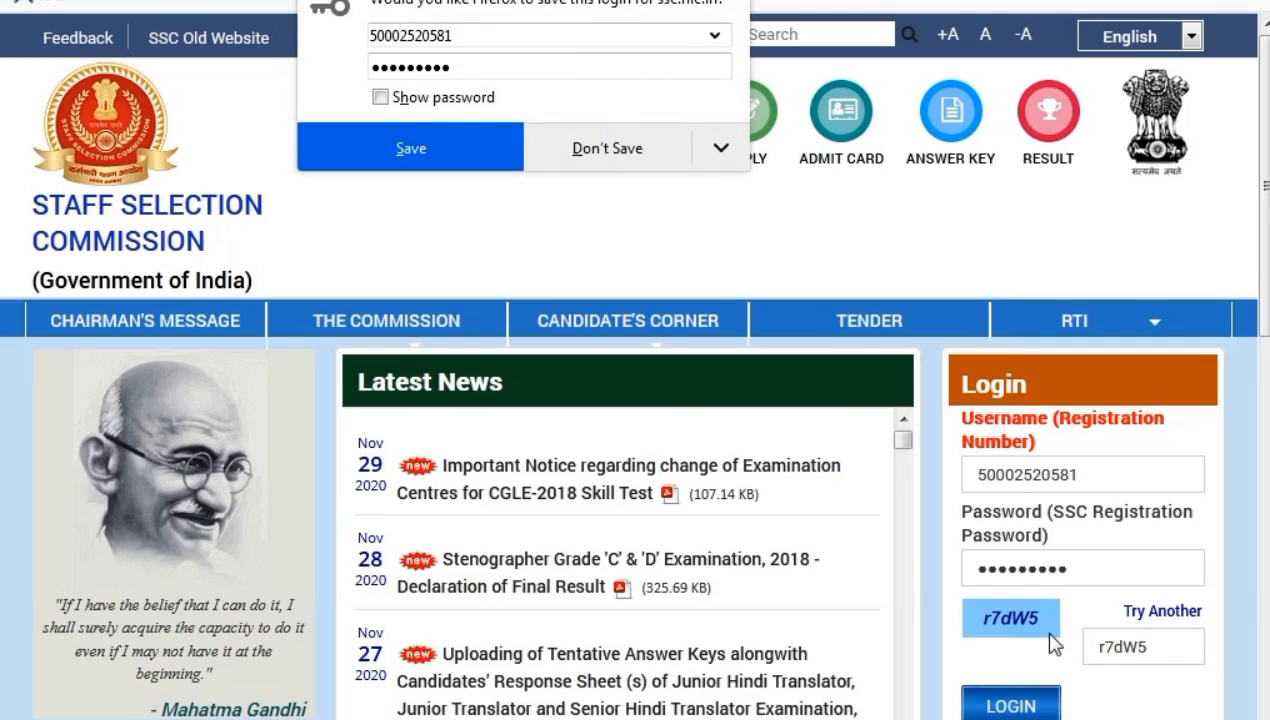
{"action": "left_click", "coordinate": [925, 623]}
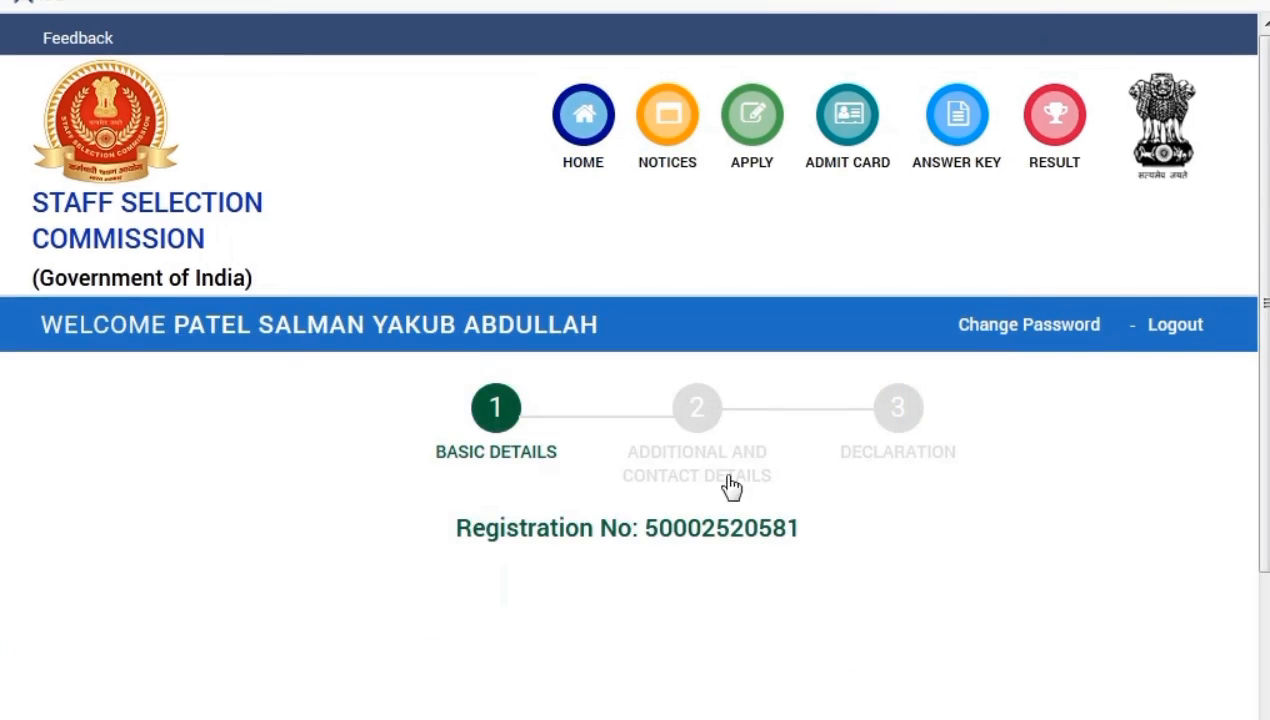
- Continue from Basic Details with Next and scroll to the 11a Category section
{"action": "scroll", "coordinate": [685, 515], "scroll_direction": "down", "scroll_amount": 9}
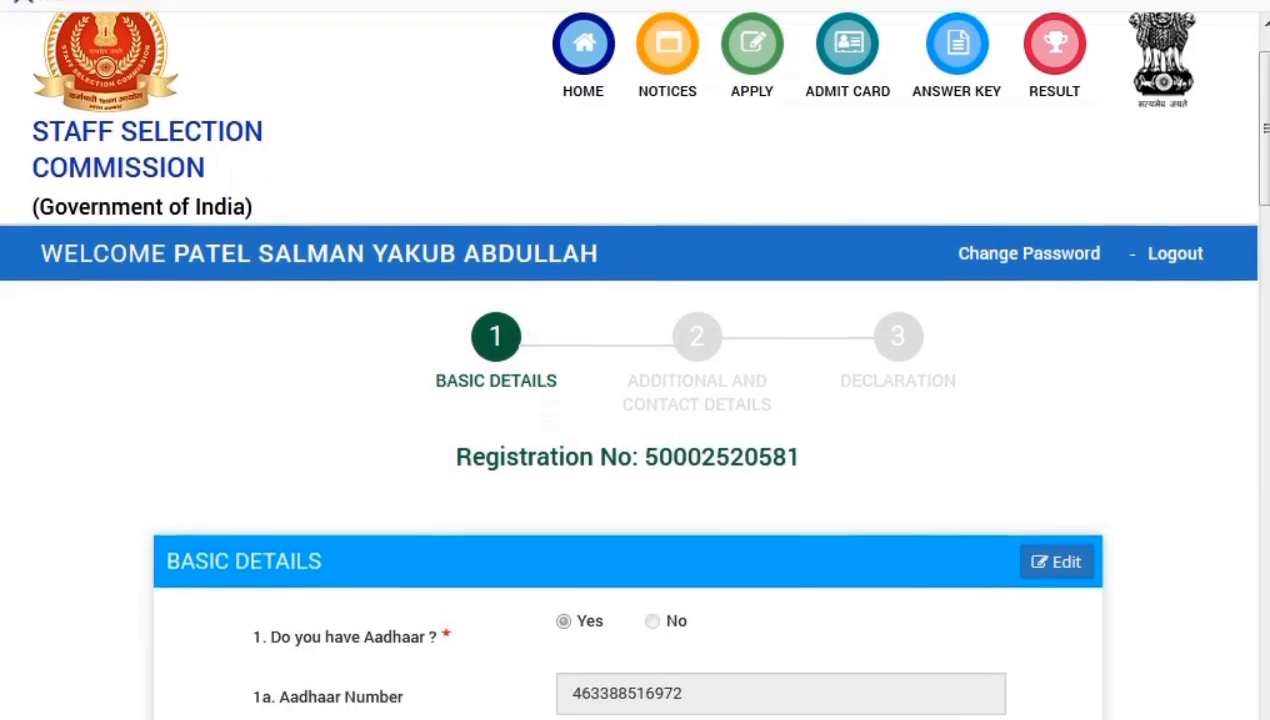
{"action": "scroll", "coordinate": [505, 689], "scroll_direction": "down", "scroll_amount": 15}
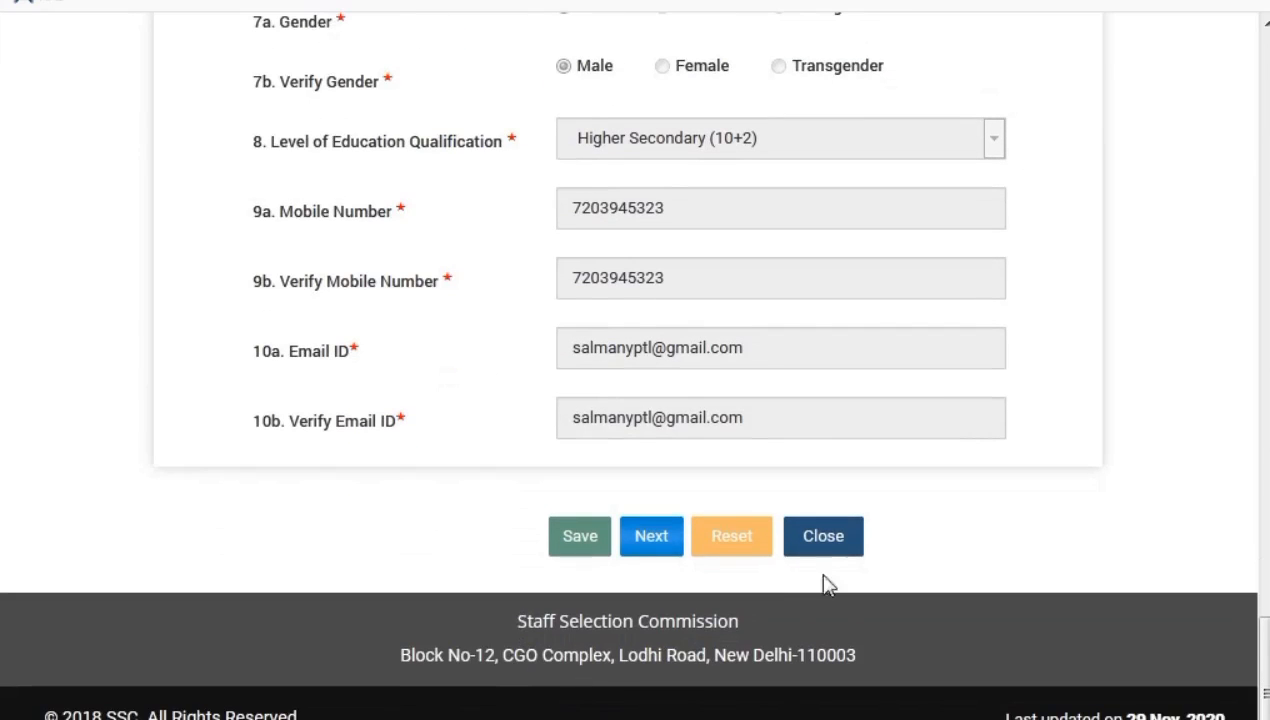
{"action": "left_click", "coordinate": [648, 537]}
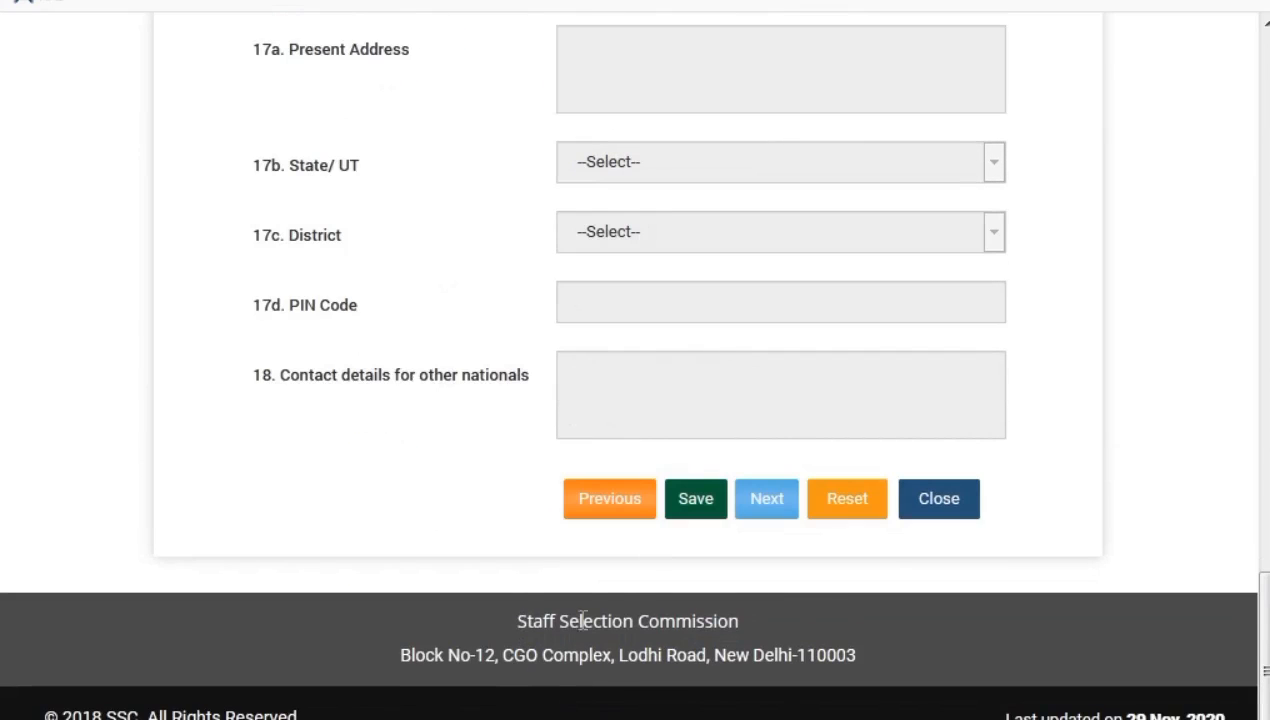
{"action": "scroll", "coordinate": [395, 636], "scroll_direction": "up", "scroll_amount": 15}
{"action": "scroll", "coordinate": [395, 636], "scroll_direction": "up", "scroll_amount": 5}
{"action": "scroll", "coordinate": [539, 703], "scroll_direction": "down", "scroll_amount": 3}
- Set and verify the category as EWS, then pick the nationality
{"action": "left_click", "coordinate": [682, 440]}
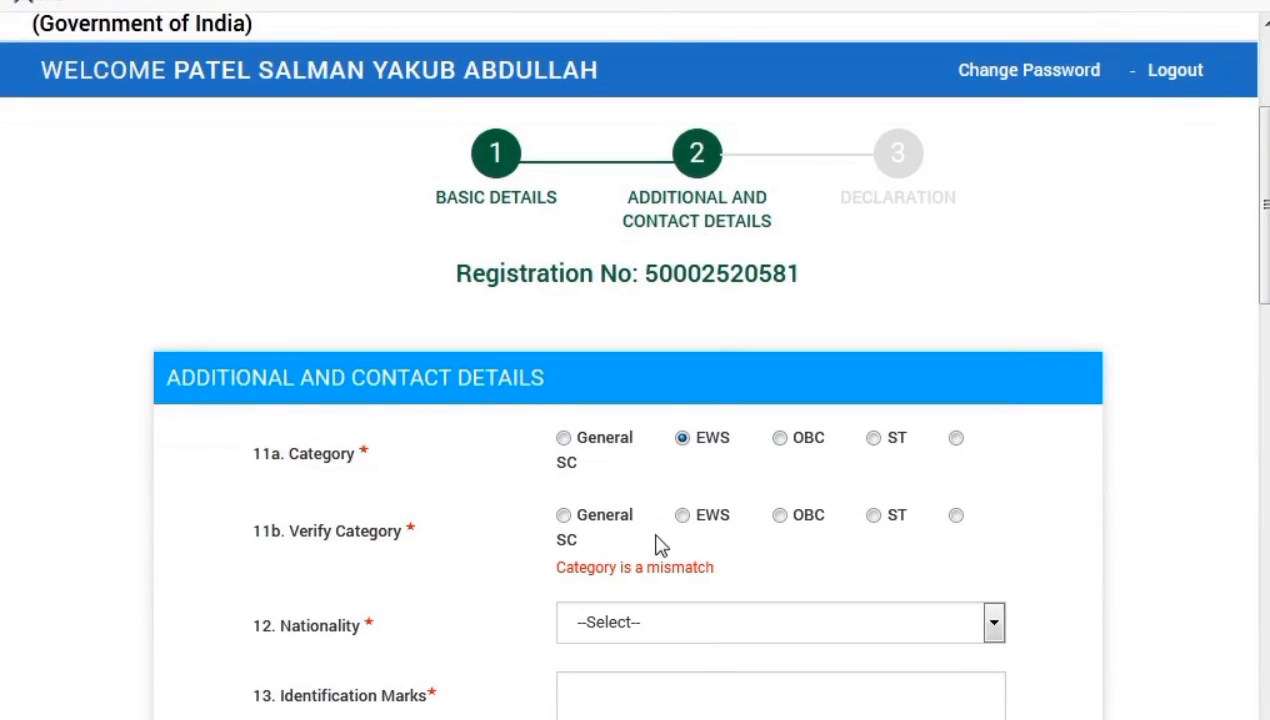
{"action": "left_click", "coordinate": [682, 517]}
{"action": "left_click", "coordinate": [618, 610]}
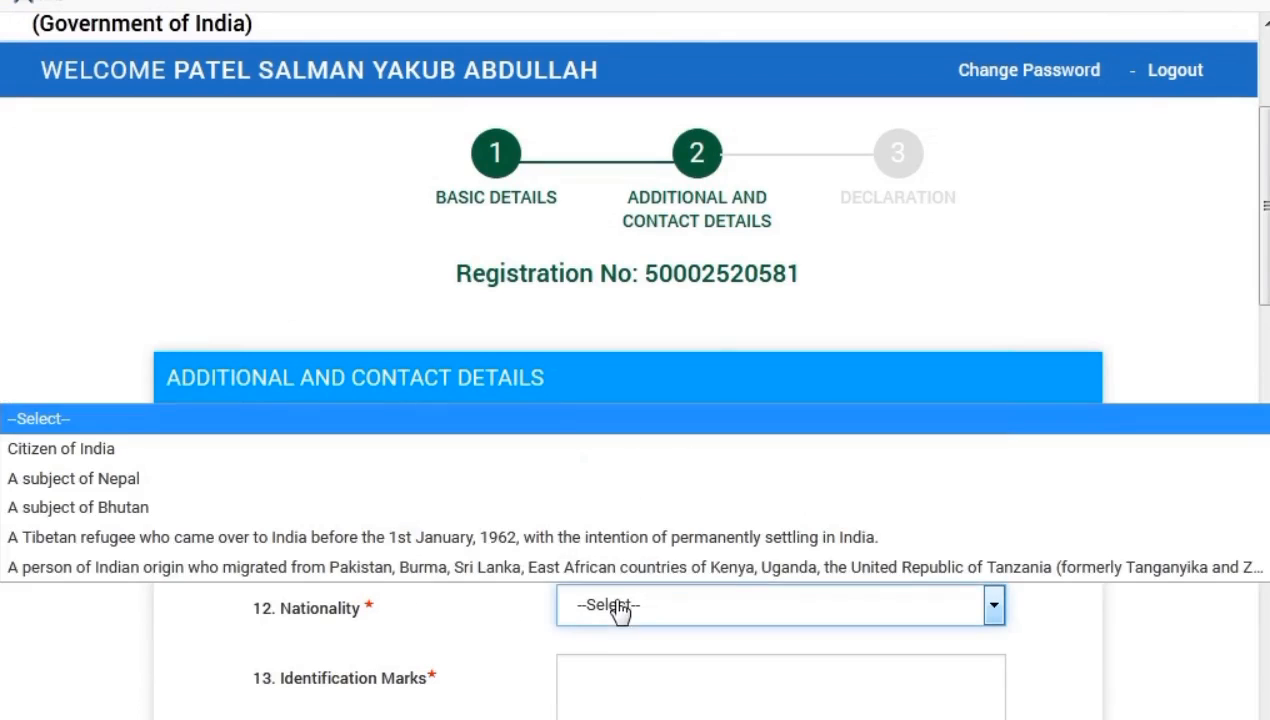
{"action": "scroll", "coordinate": [200, 650], "scroll_direction": "down", "scroll_amount": 1}
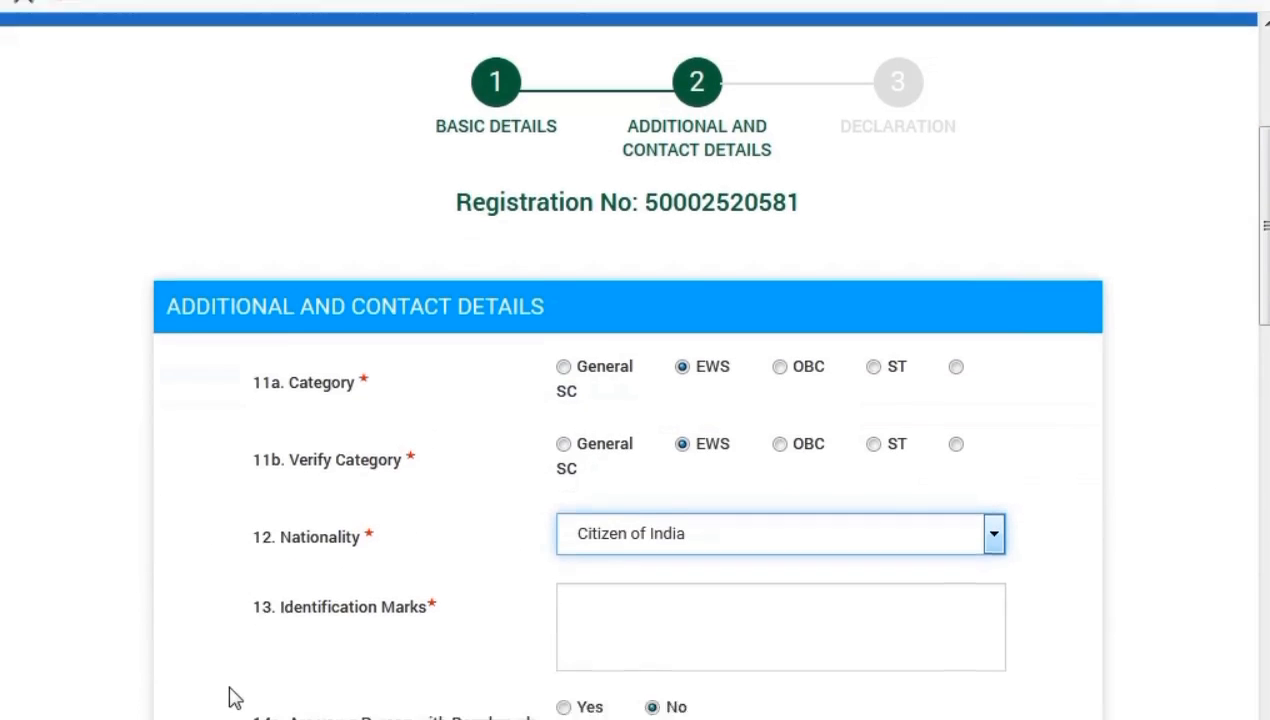
- Enter NIL as the identification marks
{"action": "left_click", "coordinate": [586, 540]}
{"action": "scroll", "coordinate": [257, 680], "scroll_direction": "down", "scroll_amount": 1}
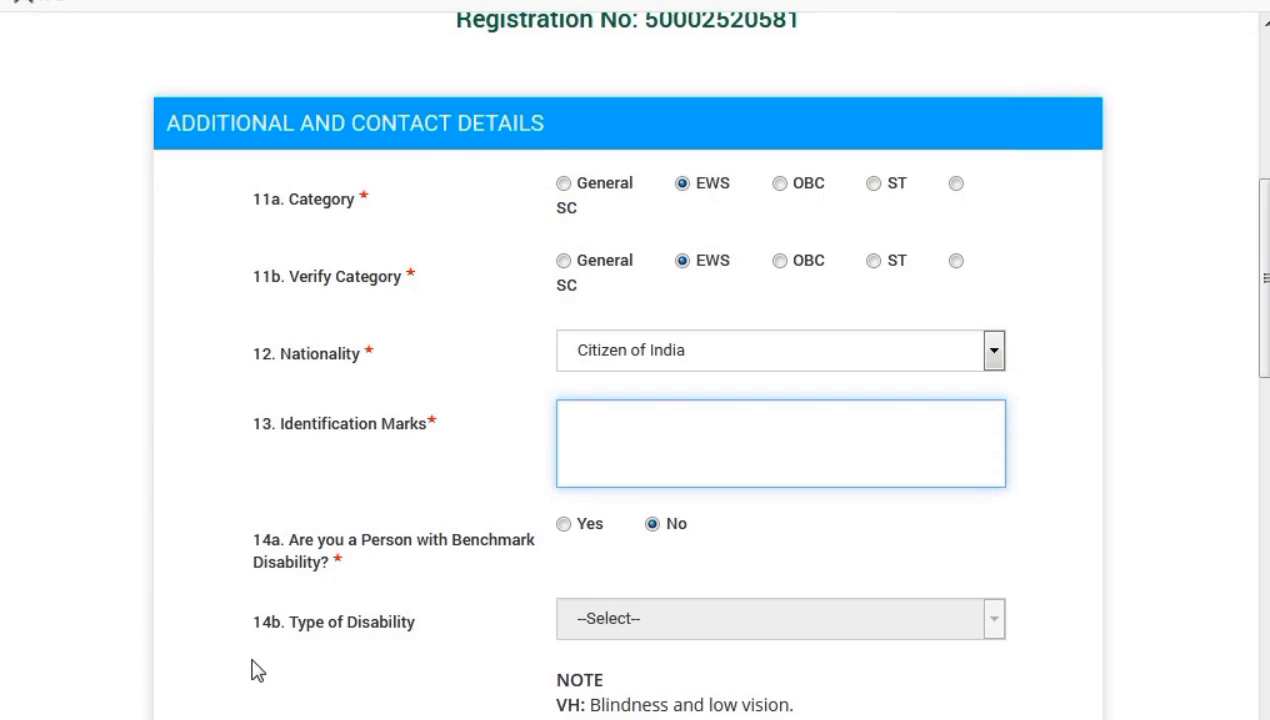
{"action": "type", "text": "NIL"}
{"action": "left_click", "coordinate": [257, 672]}
- Type the candidate's residential address into the 15a Permanent Address field
{"action": "scroll", "coordinate": [560, 480], "scroll_direction": "down", "scroll_amount": 1}
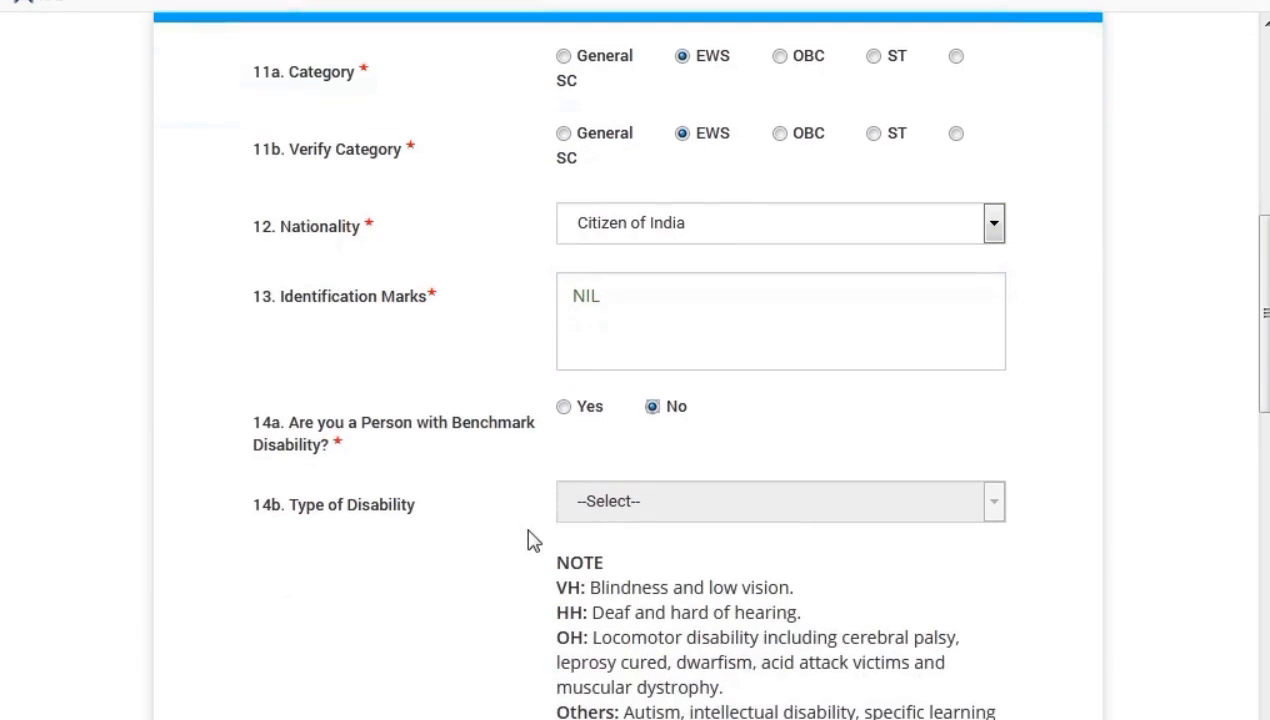
{"action": "scroll", "coordinate": [604, 575], "scroll_direction": "down", "scroll_amount": 2}
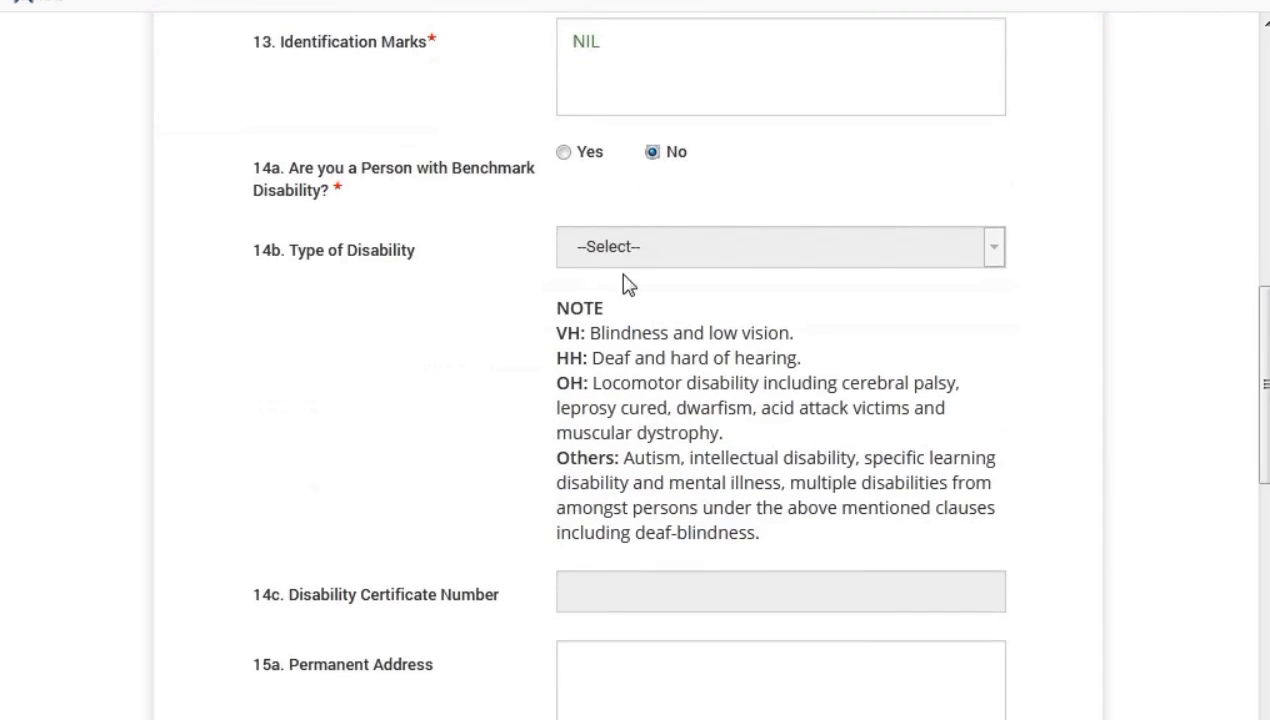
{"action": "scroll", "coordinate": [590, 550], "scroll_direction": "down", "scroll_amount": 1}
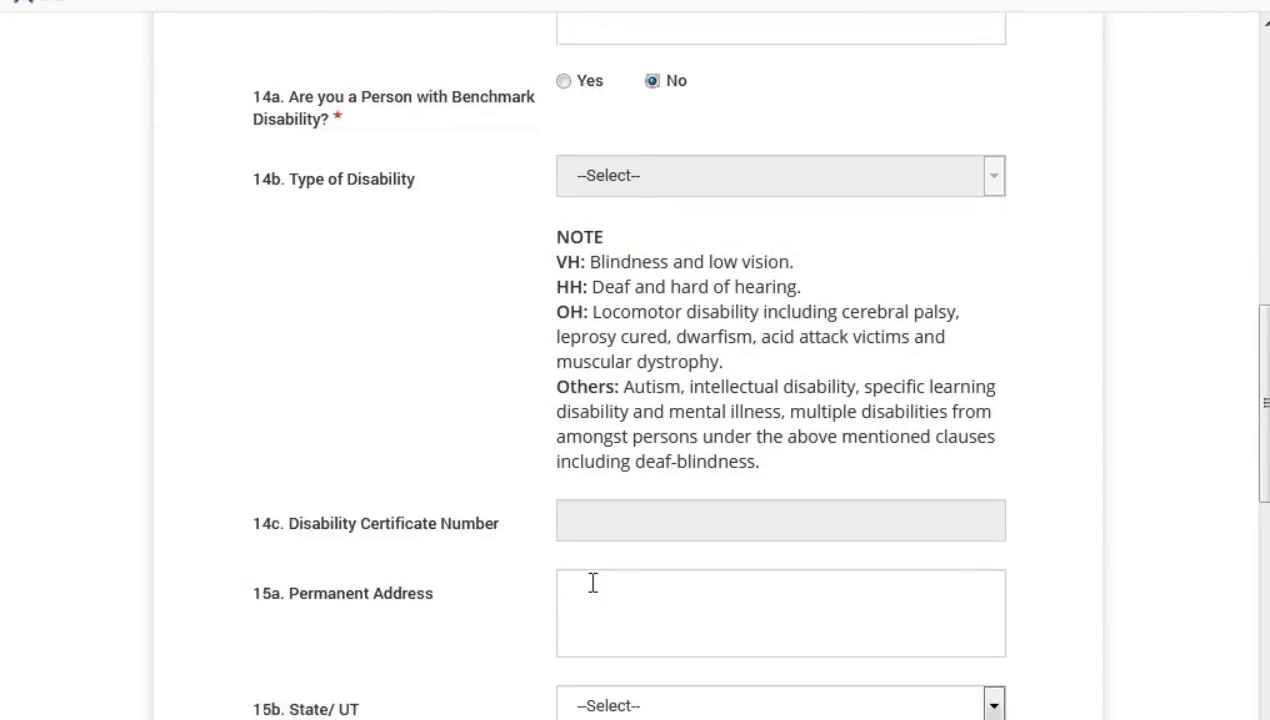
{"action": "left_click", "coordinate": [602, 540]}
{"action": "scroll", "coordinate": [520, 600], "scroll_direction": "down", "scroll_amount": 2}
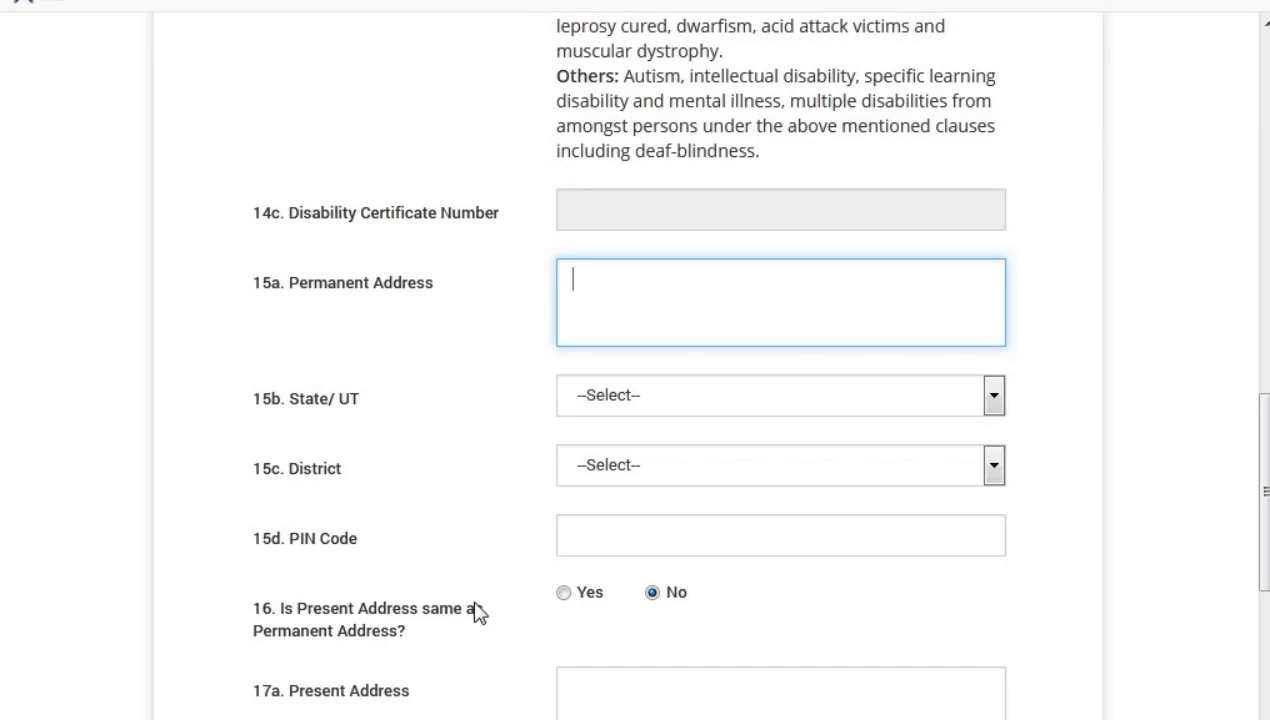
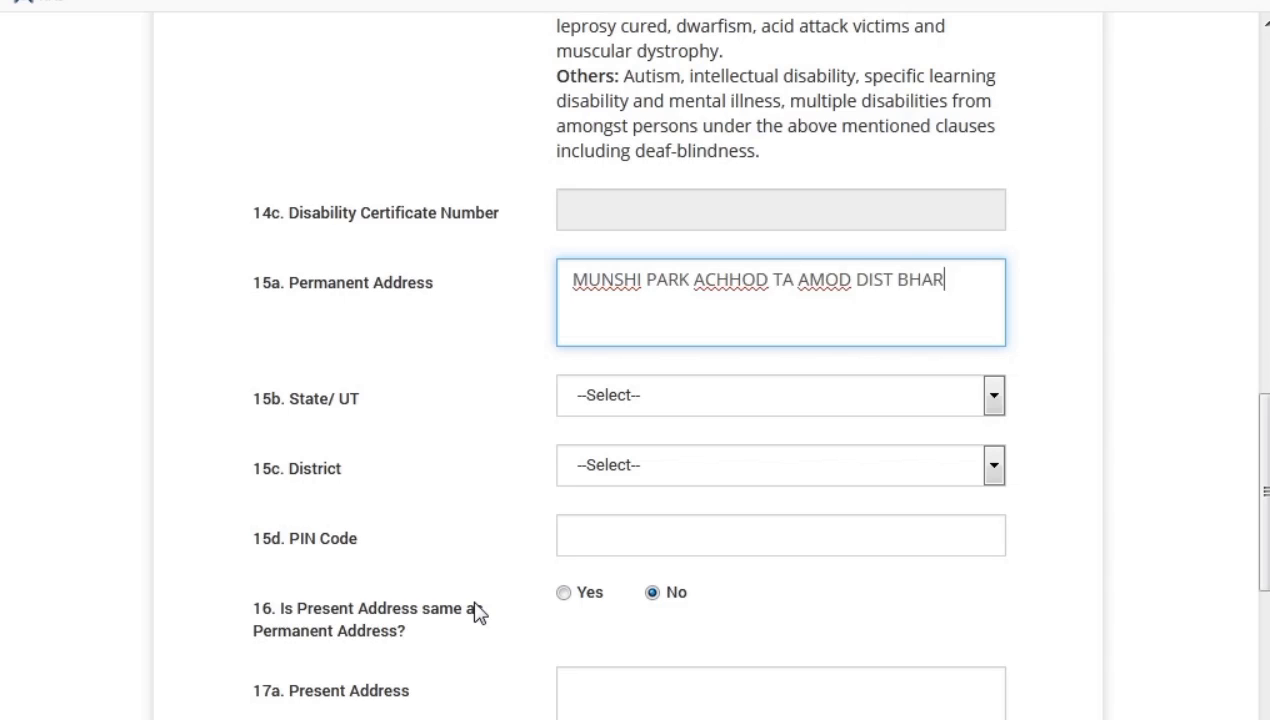
- Set the permanent address State/UT to Gujarat and District to Bharuch
{"action": "key", "text": "Tab"}
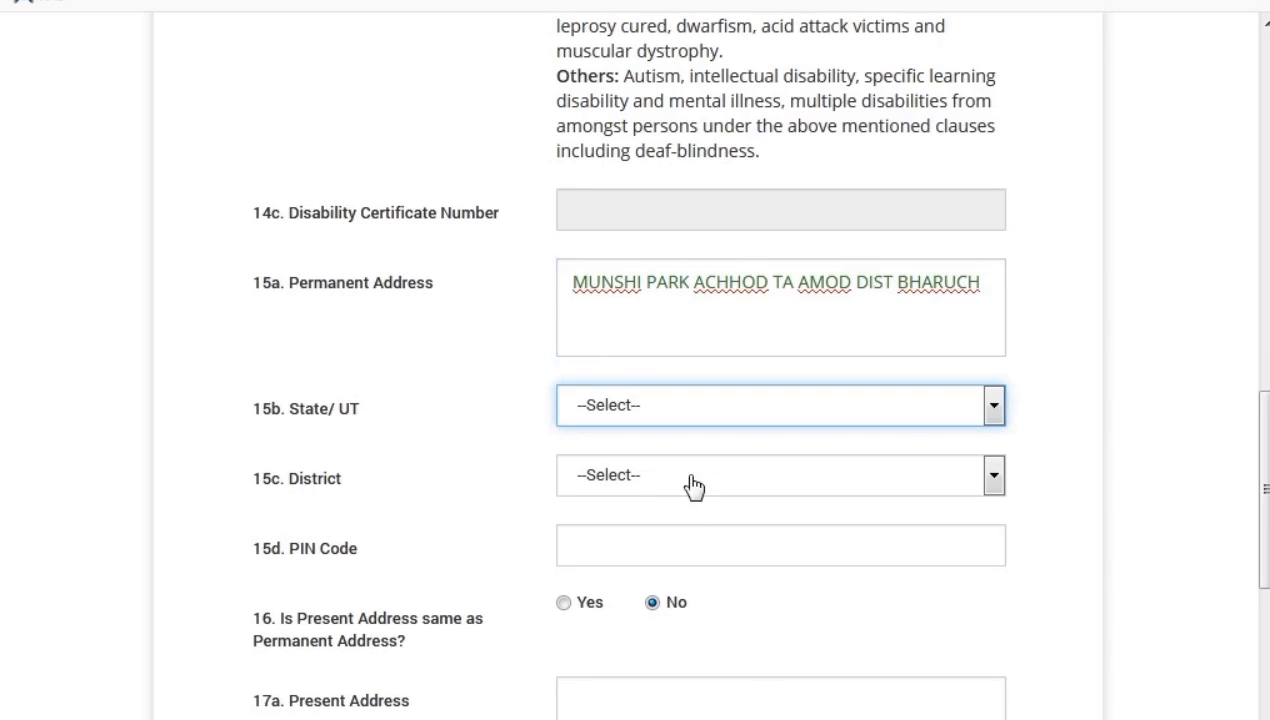
{"action": "left_click", "coordinate": [649, 405]}
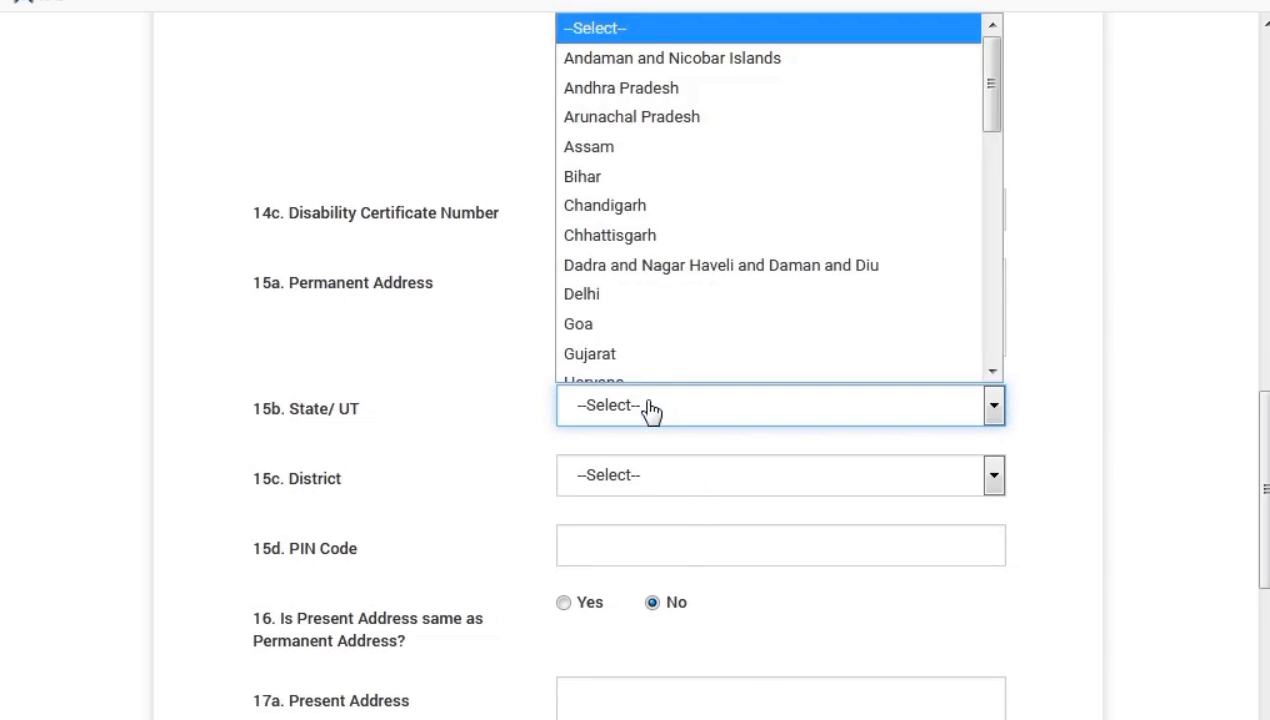
{"action": "left_click", "coordinate": [604, 339]}
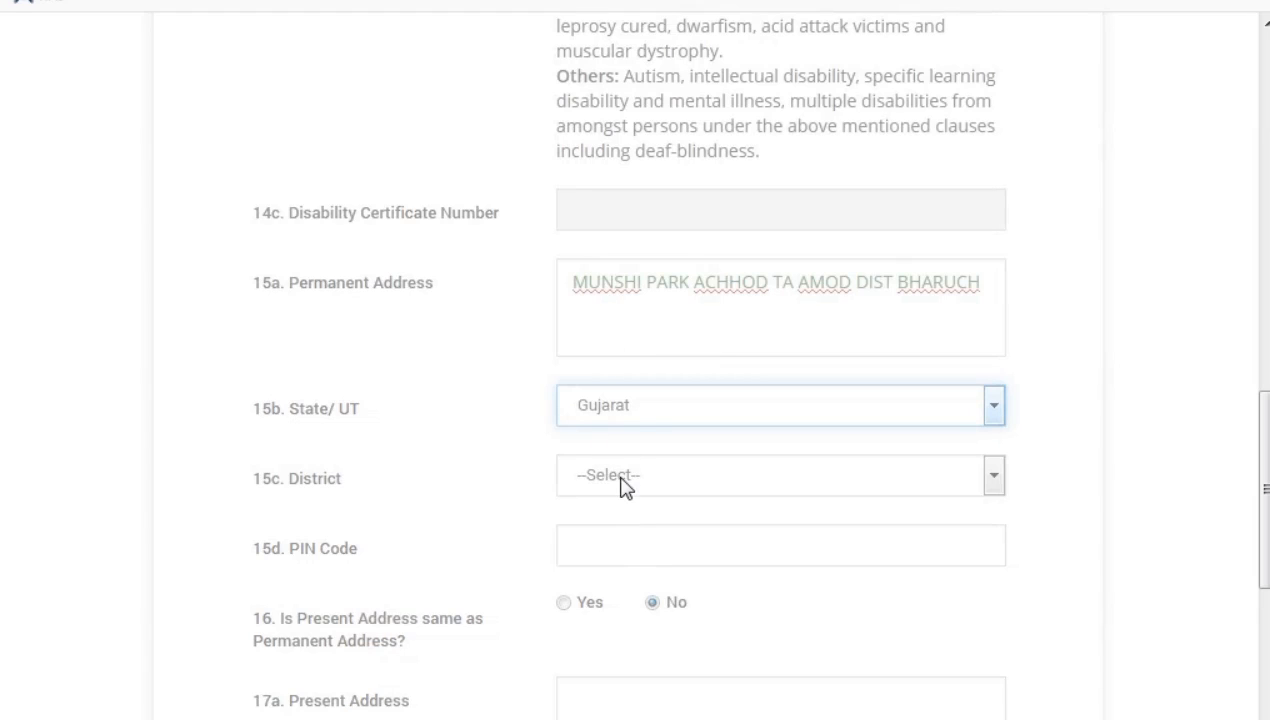
{"action": "scroll", "coordinate": [420, 530], "scroll_direction": "down", "scroll_amount": 1}
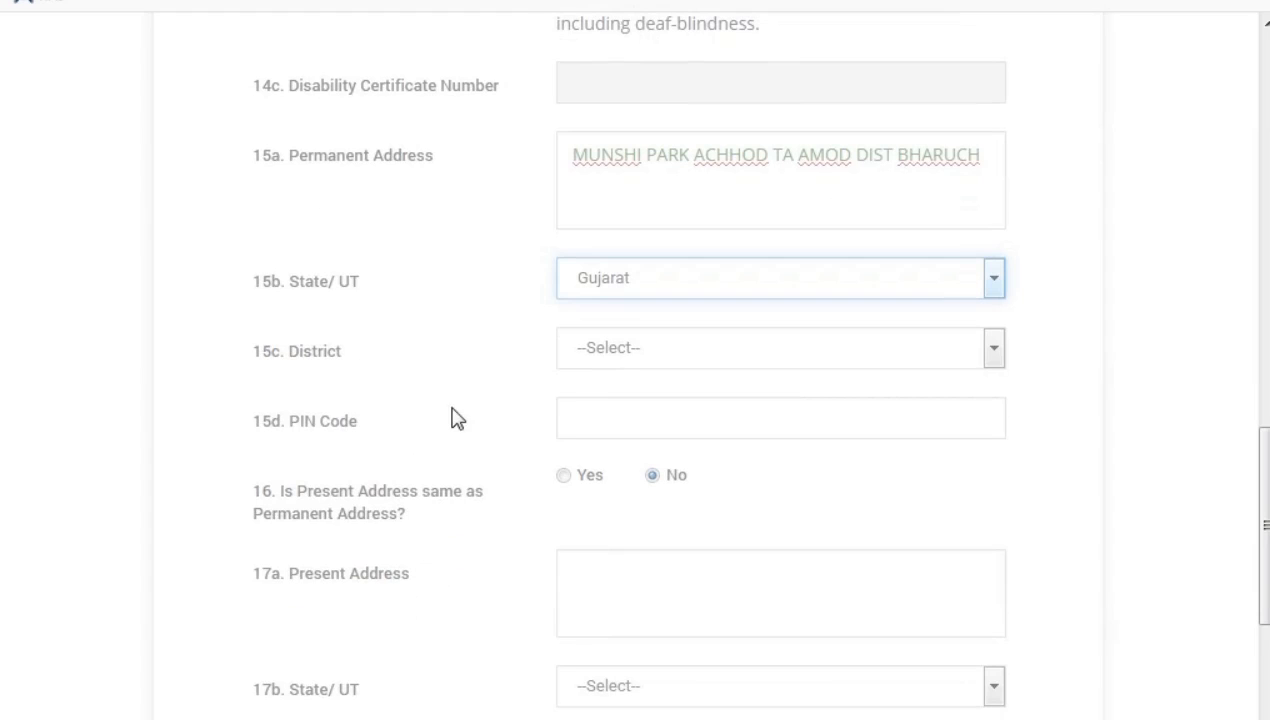
{"action": "left_click", "coordinate": [632, 349]}
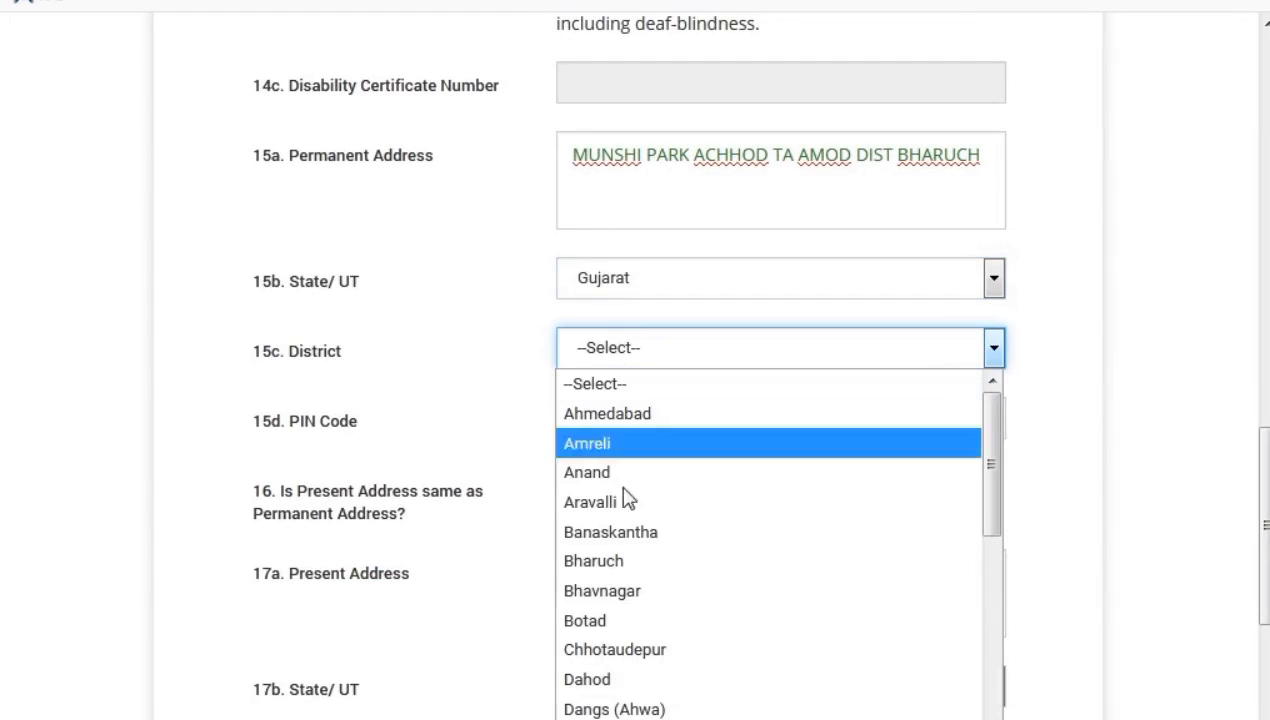
{"action": "left_click", "coordinate": [589, 563]}
- Enter the permanent address PIN code and accept the suggested value
{"action": "scroll", "coordinate": [475, 520], "scroll_direction": "down", "scroll_amount": 1}
{"action": "left_click", "coordinate": [590, 291]}
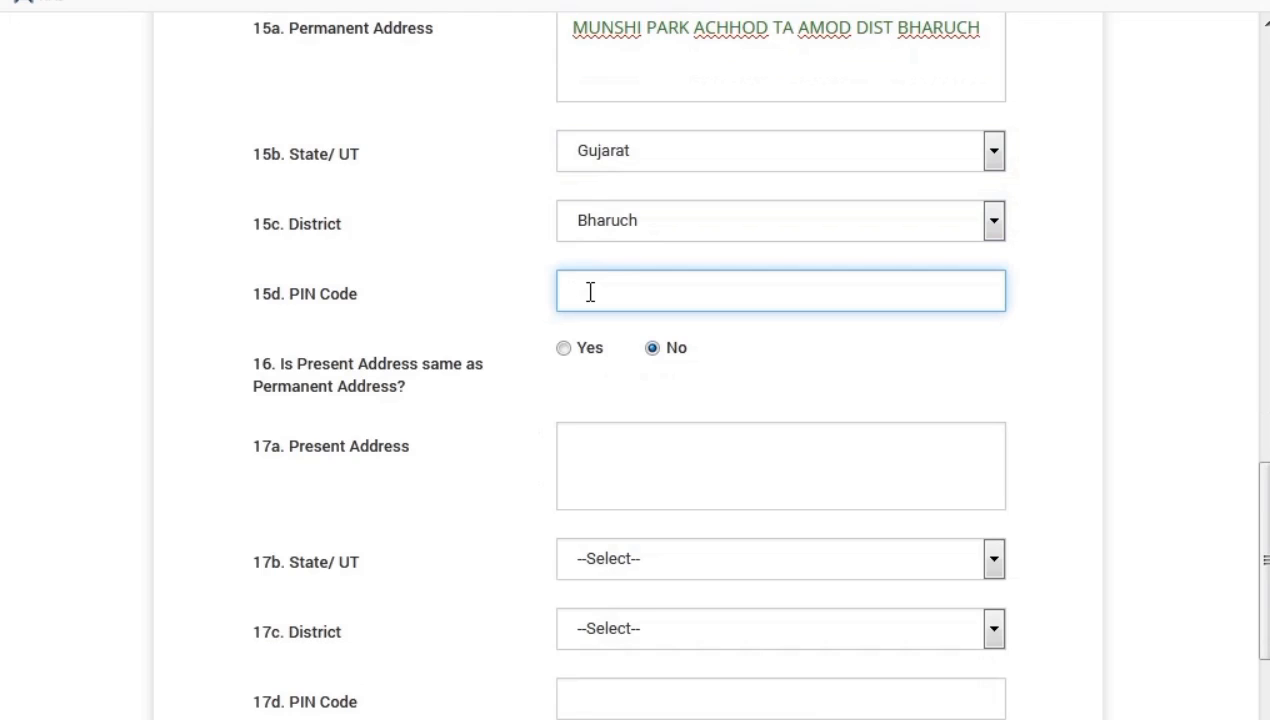
{"action": "type", "text": "392110"}
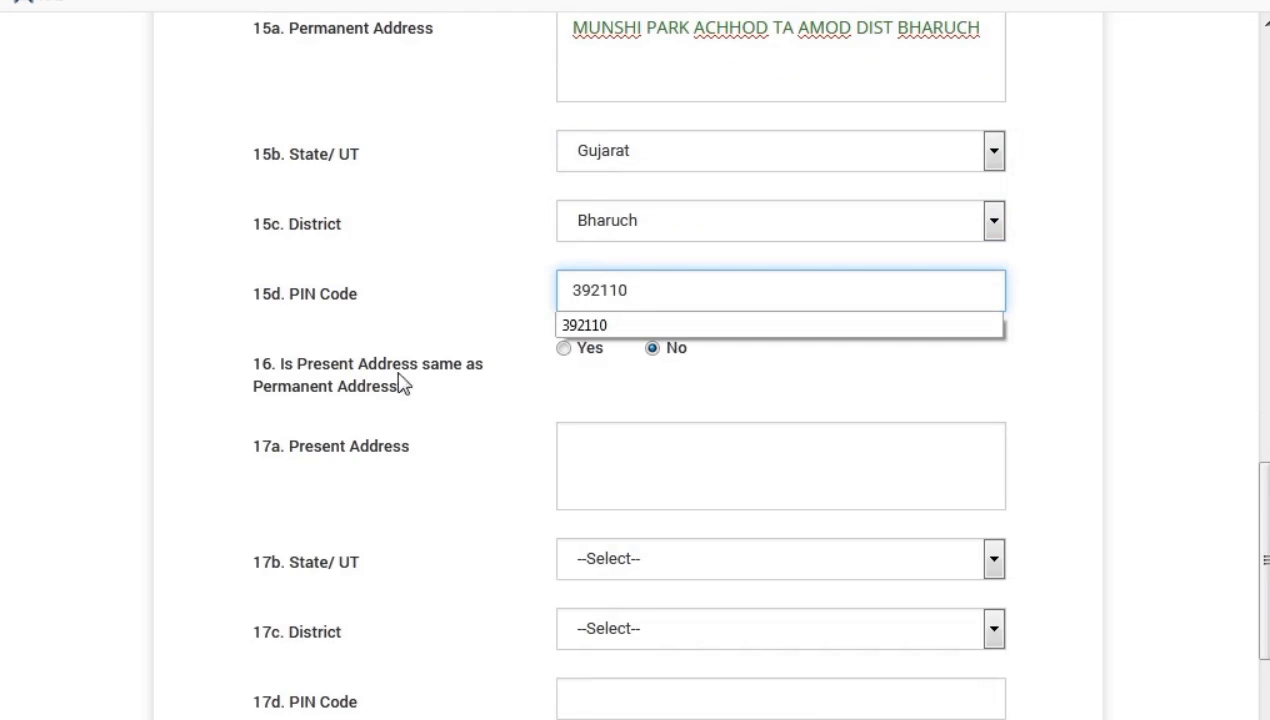
{"action": "left_click", "coordinate": [403, 386]}
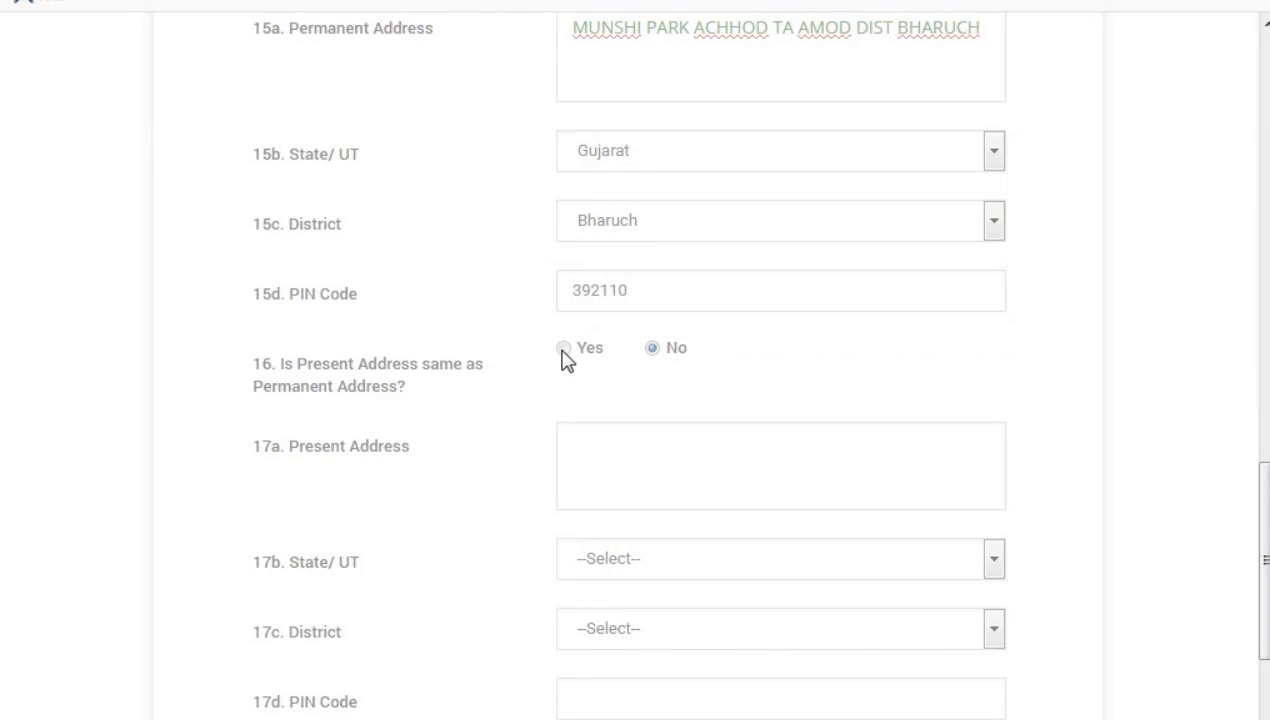
- Answer Yes to present address same as permanent, then save the contact details
{"action": "scroll", "coordinate": [128, 587], "scroll_direction": "down", "scroll_amount": 4}
{"action": "scroll", "coordinate": [587, 601], "scroll_direction": "up", "scroll_amount": 6}
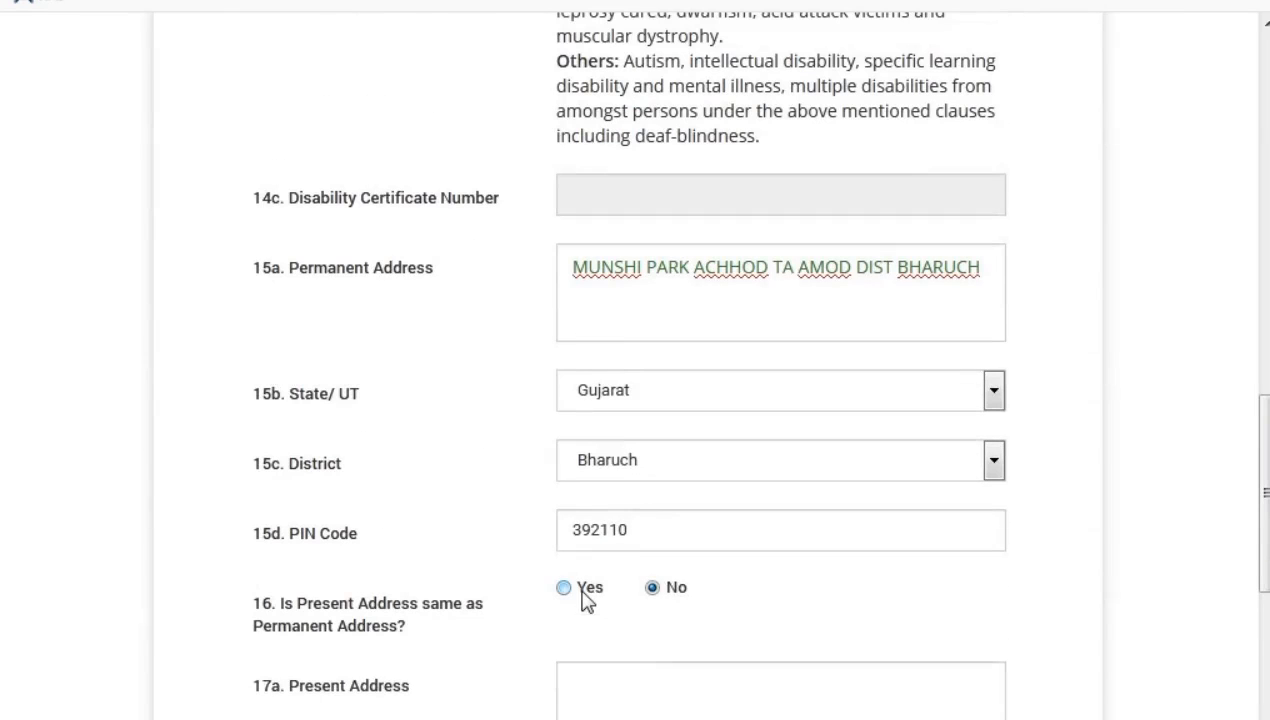
{"action": "left_click", "coordinate": [563, 589]}
{"action": "scroll", "coordinate": [400, 676], "scroll_direction": "down", "scroll_amount": 5}
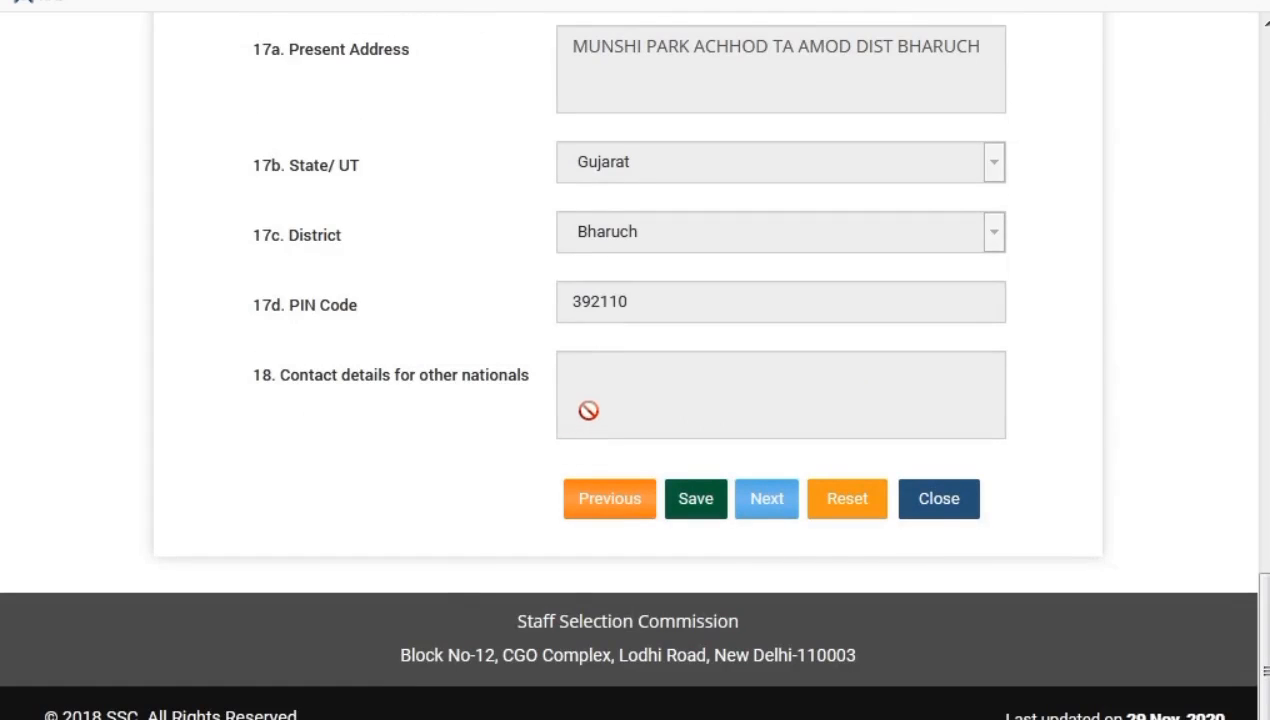
{"action": "scroll", "coordinate": [434, 587], "scroll_direction": "up", "scroll_amount": 1}
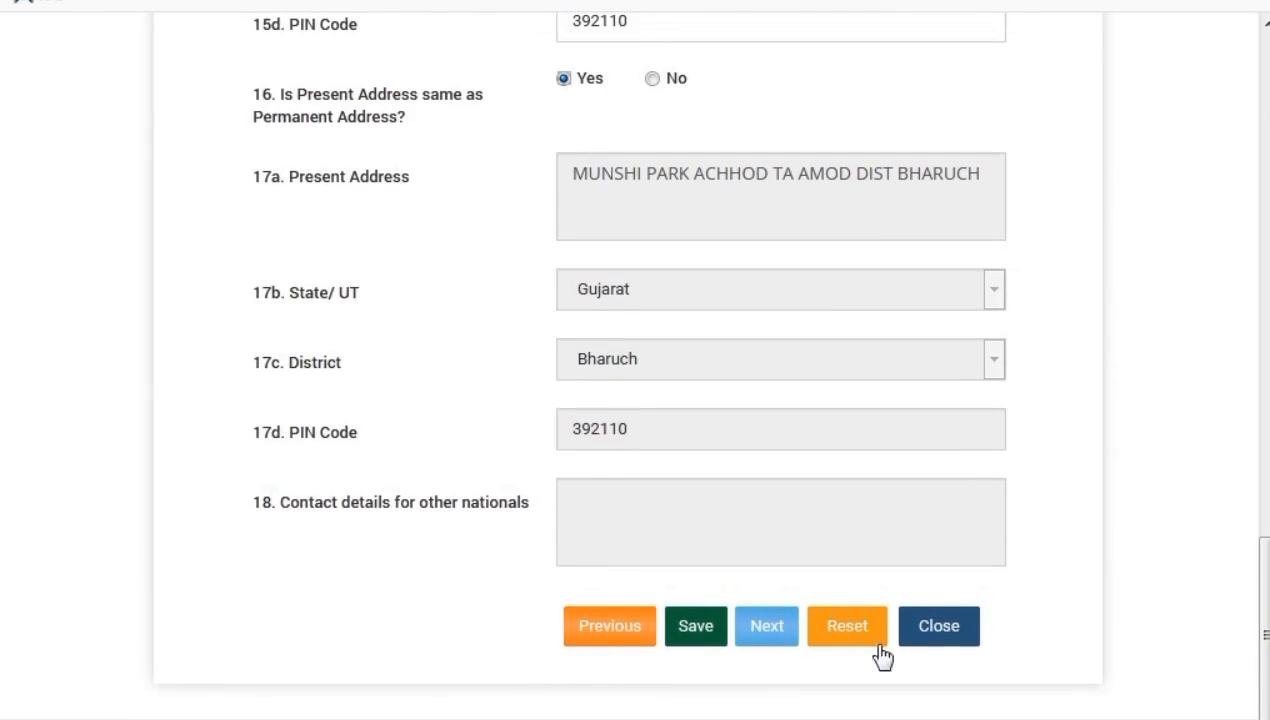
{"action": "left_click", "coordinate": [692, 628]}
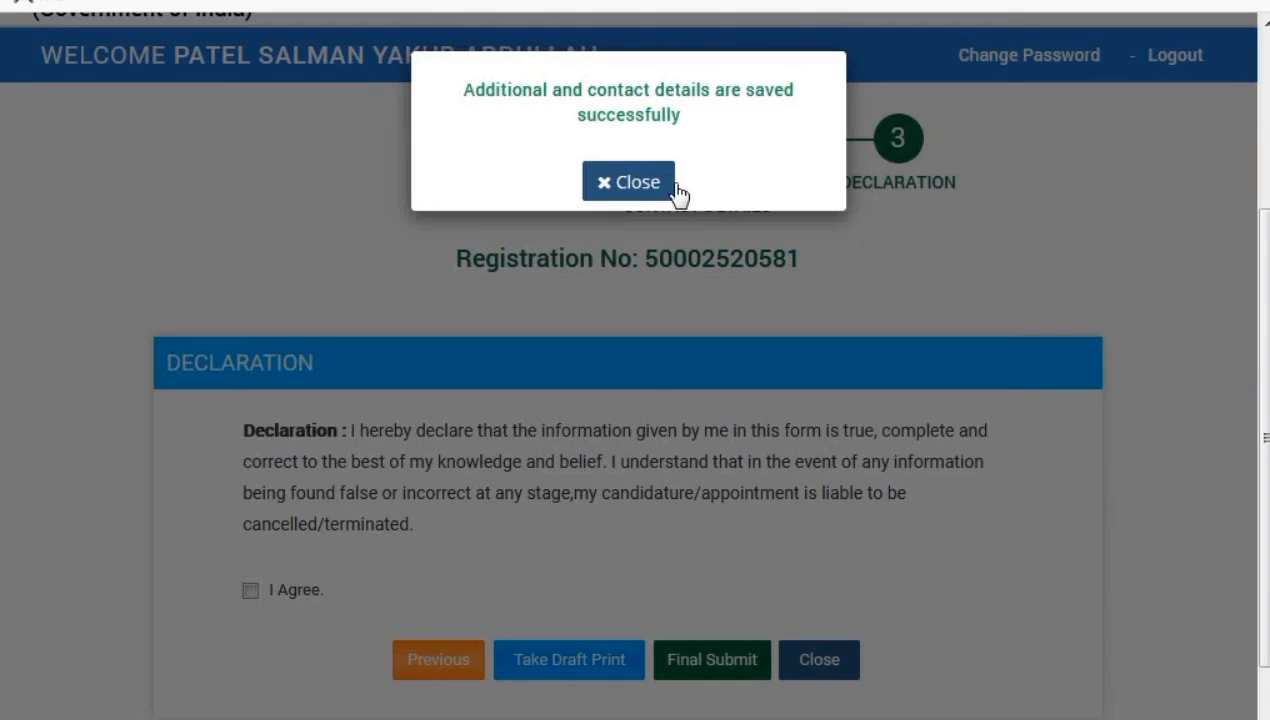
- Dismiss the saved notice, tick I Agree on the declaration, and start Final Submit
{"action": "left_click", "coordinate": [630, 190]}
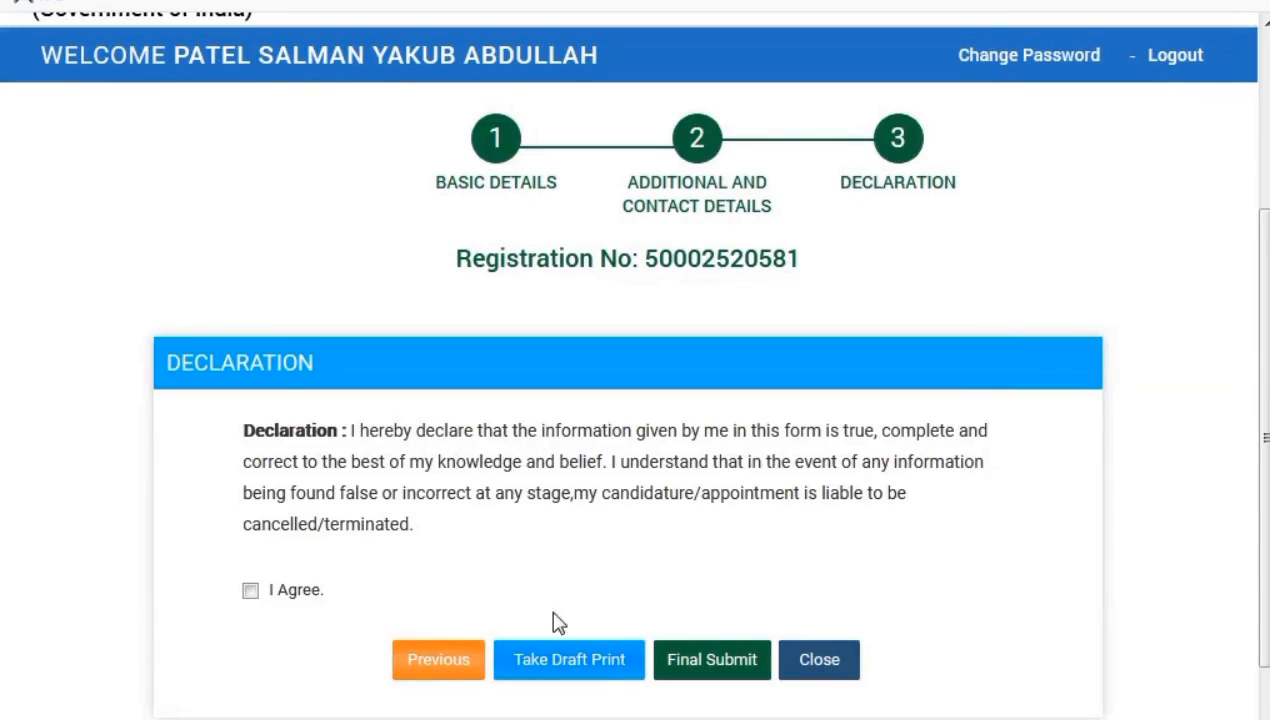
{"action": "scroll", "coordinate": [707, 625], "scroll_direction": "down", "scroll_amount": 2}
{"action": "left_click", "coordinate": [250, 462]}
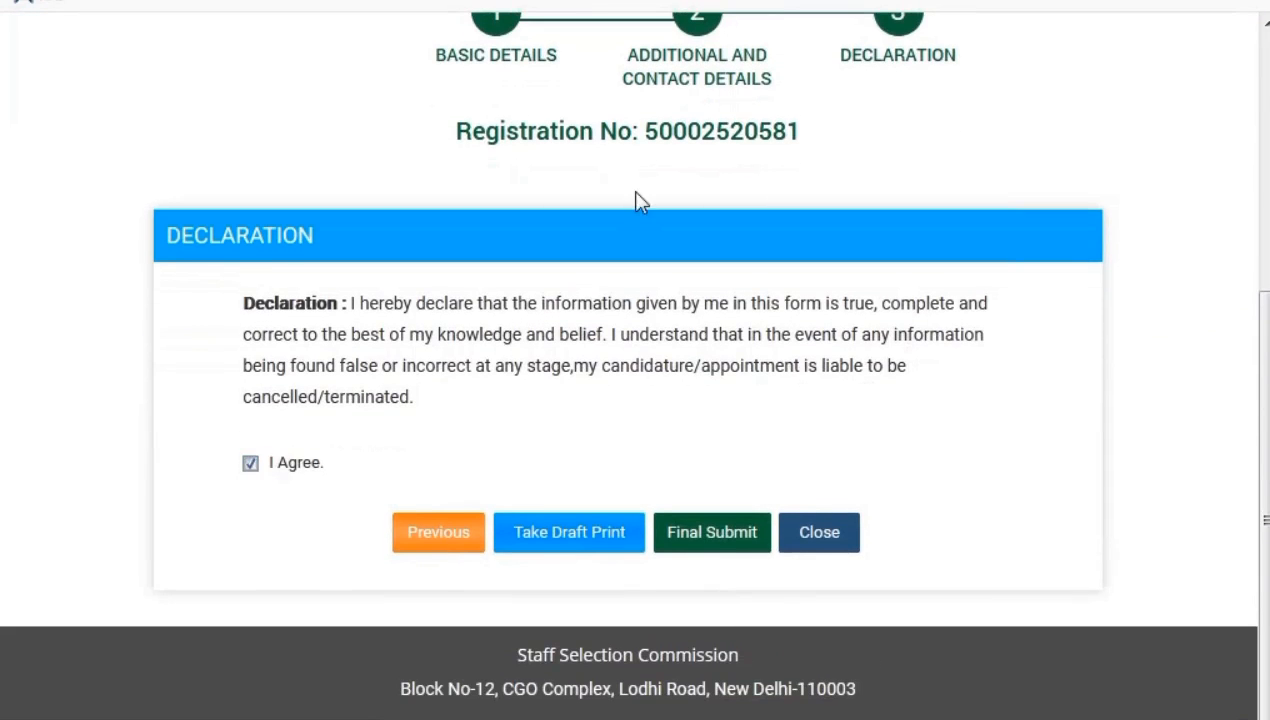
{"action": "scroll", "coordinate": [641, 198], "scroll_direction": "up", "scroll_amount": 2}
{"action": "scroll", "coordinate": [745, 665], "scroll_direction": "down", "scroll_amount": 2}
{"action": "left_click", "coordinate": [697, 533]}
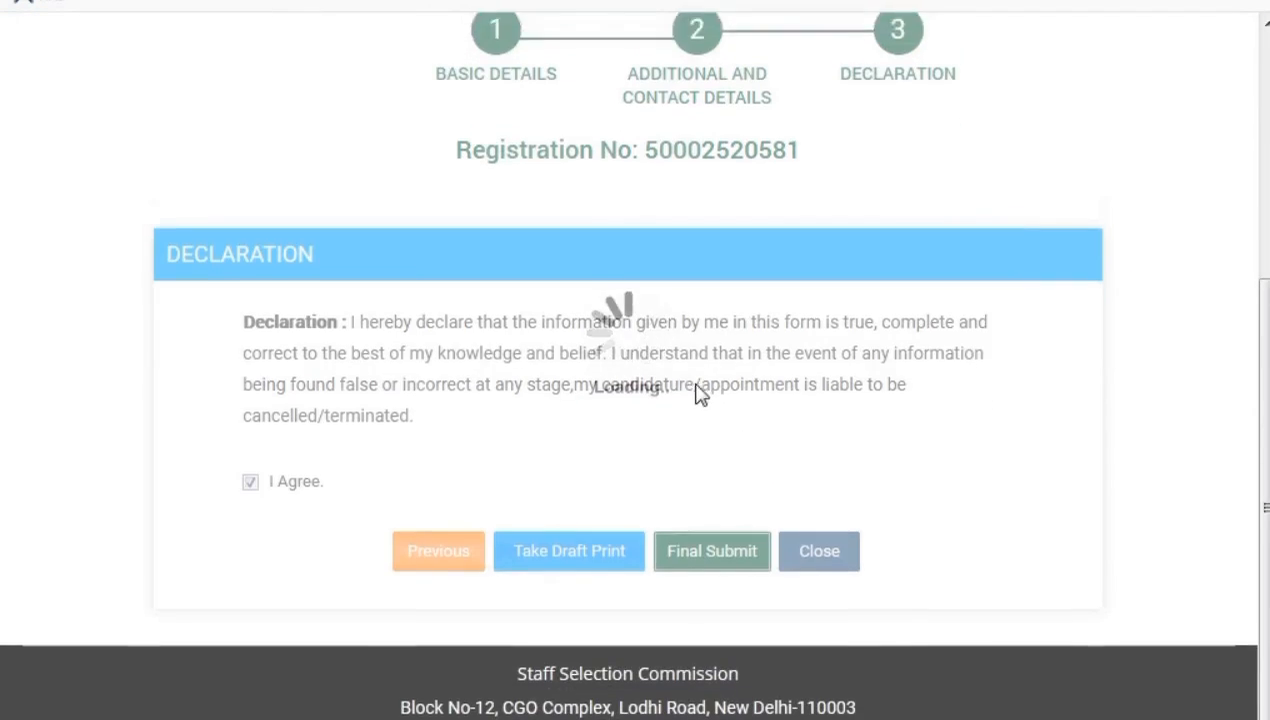
{"action": "scroll", "coordinate": [669, 665], "scroll_direction": "down", "scroll_amount": 1}
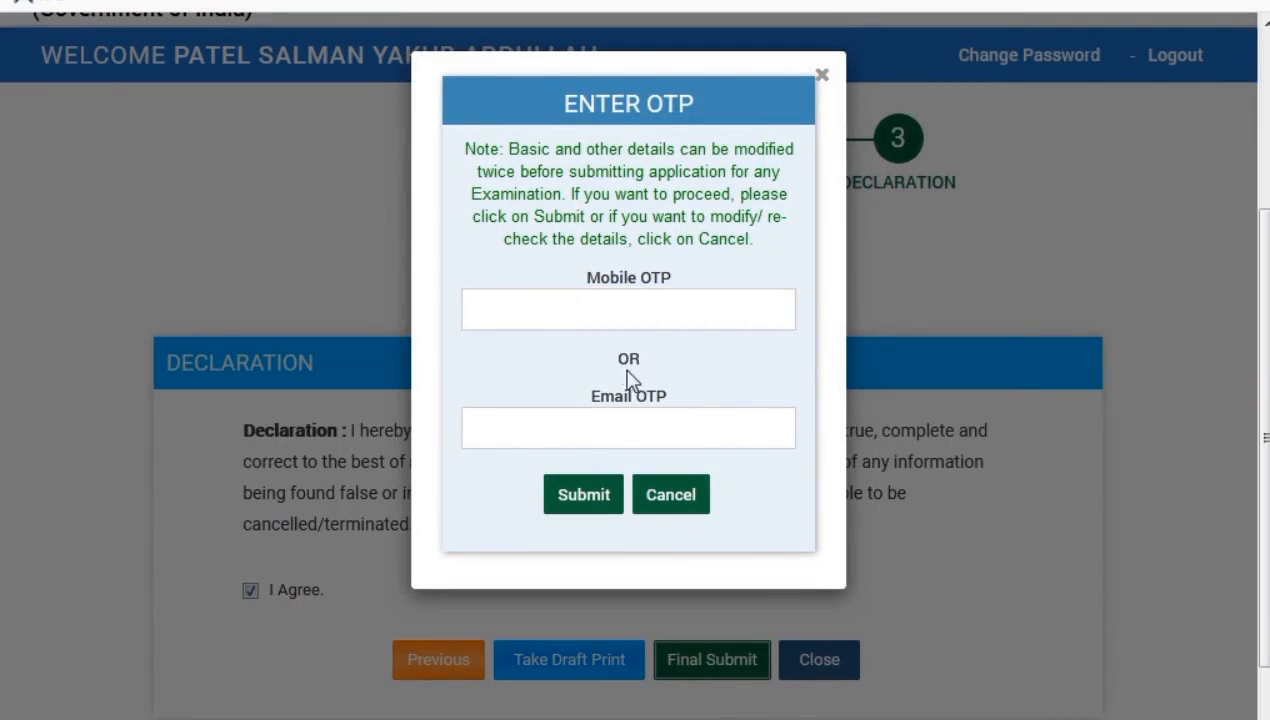
- Fill in the Mobile OTP and Email OTP codes and submit them
{"action": "left_click", "coordinate": [614, 302]}
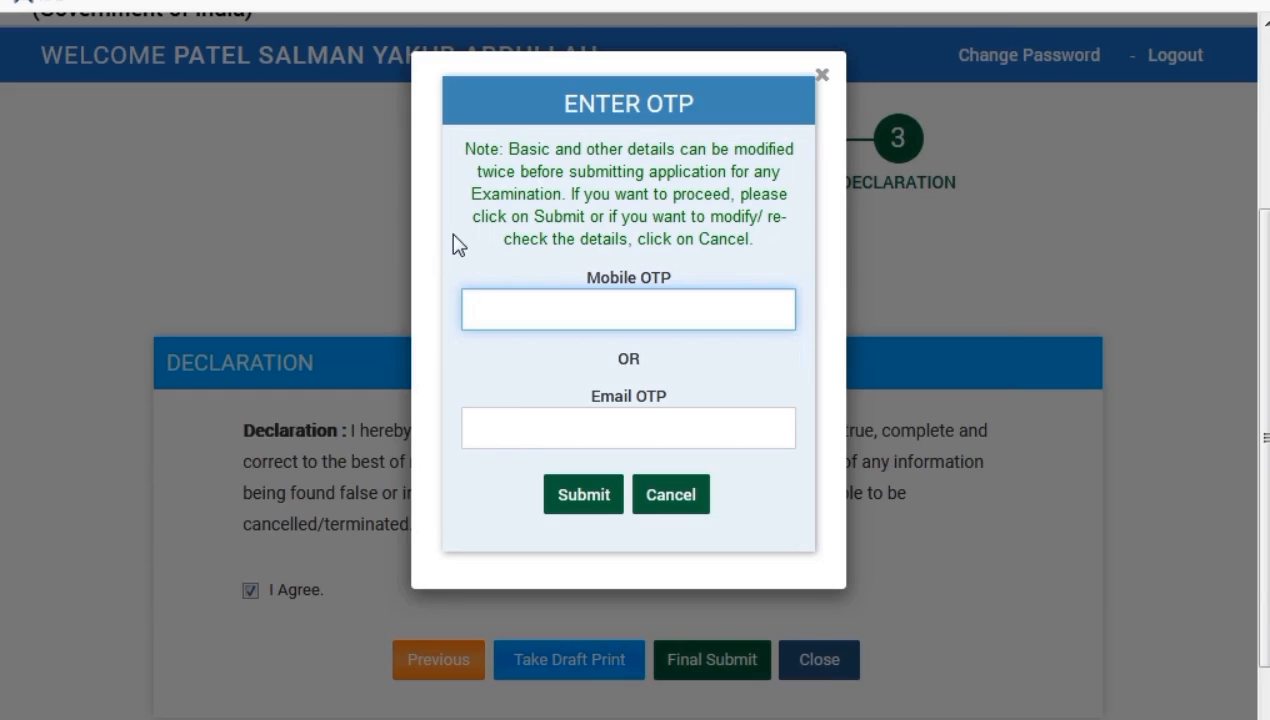
{"action": "left_click", "coordinate": [498, 431]}
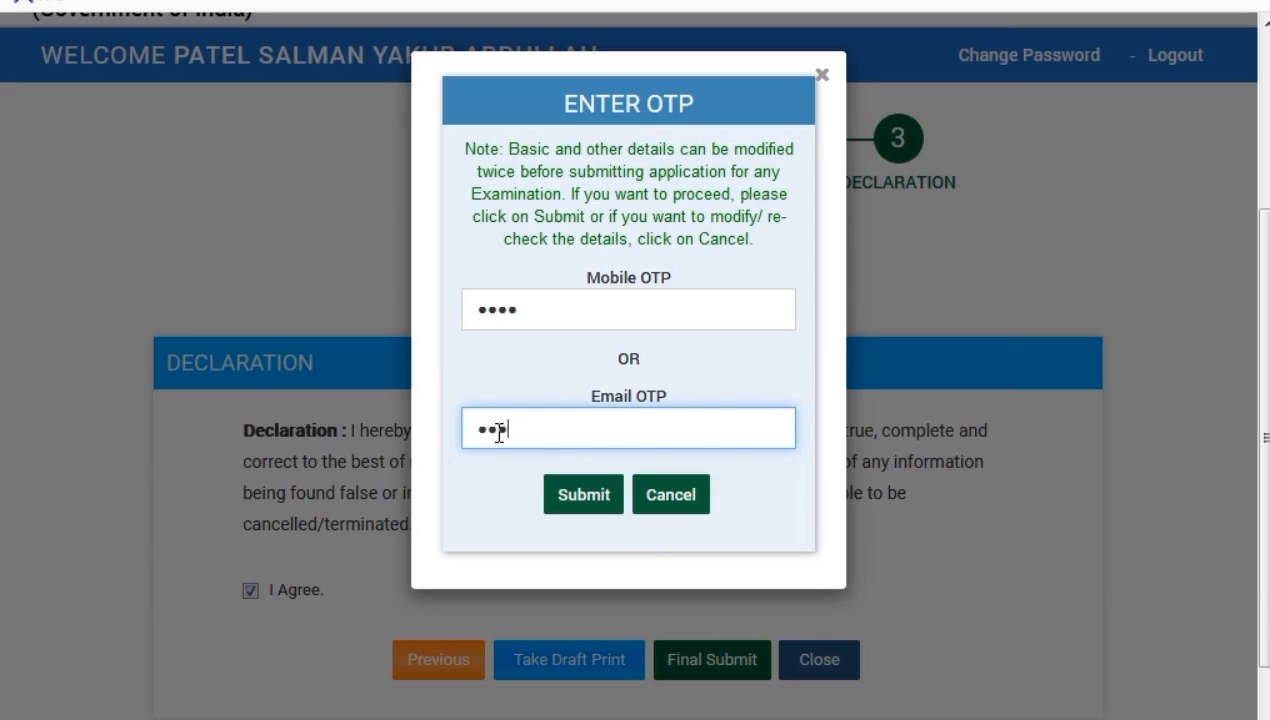
{"action": "left_click", "coordinate": [600, 495]}
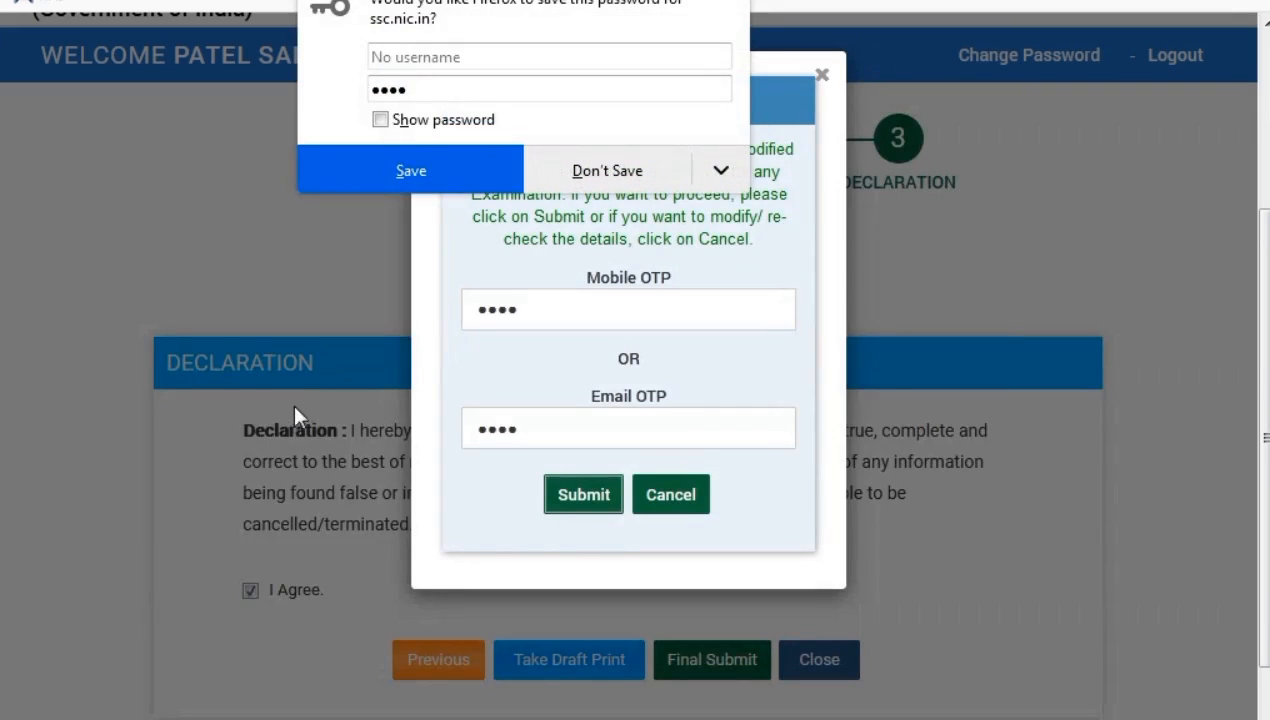
{"action": "left_click", "coordinate": [578, 496]}
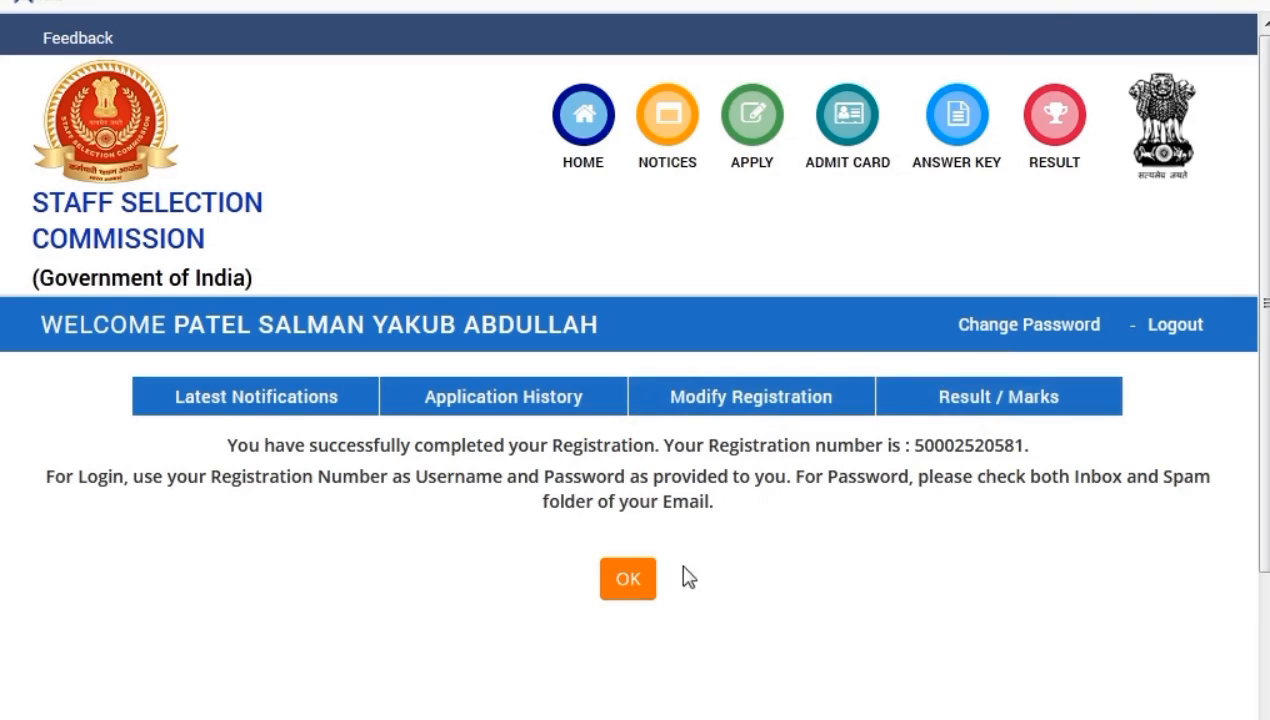
- Go to Latest Notifications from the registration confirmation page
{"action": "left_click", "coordinate": [312, 405]}
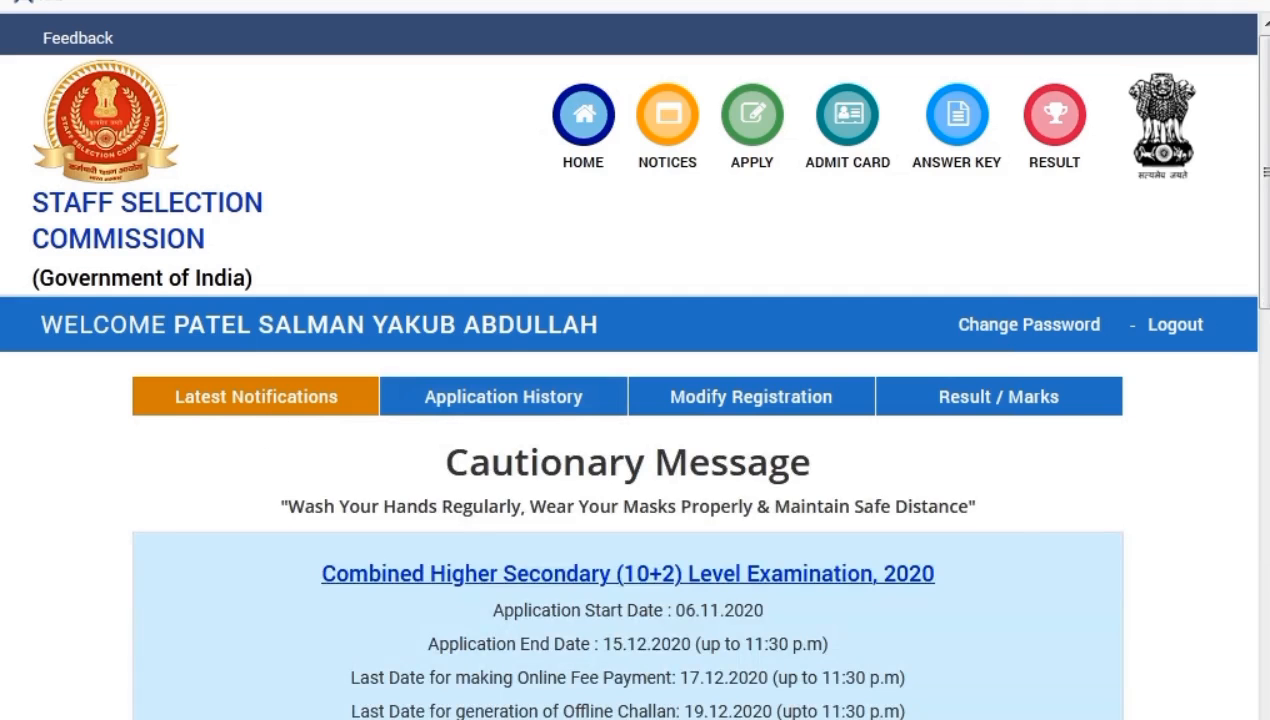
- Review the CHSL 2020 notice, highlighting its application start date and online fee payment deadline
{"action": "scroll", "coordinate": [250, 689], "scroll_direction": "down", "scroll_amount": 2}
{"action": "scroll", "coordinate": [292, 663], "scroll_direction": "down", "scroll_amount": 2}
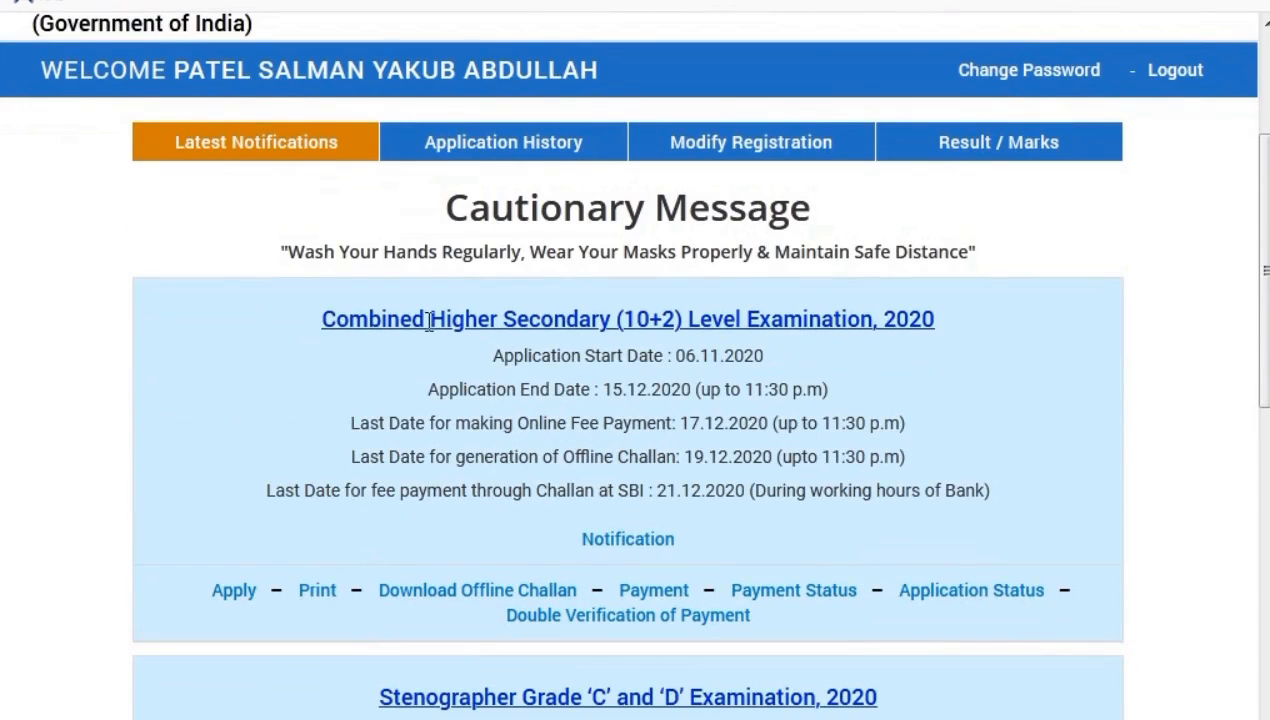
{"action": "scroll", "coordinate": [405, 658], "scroll_direction": "down", "scroll_amount": 5}
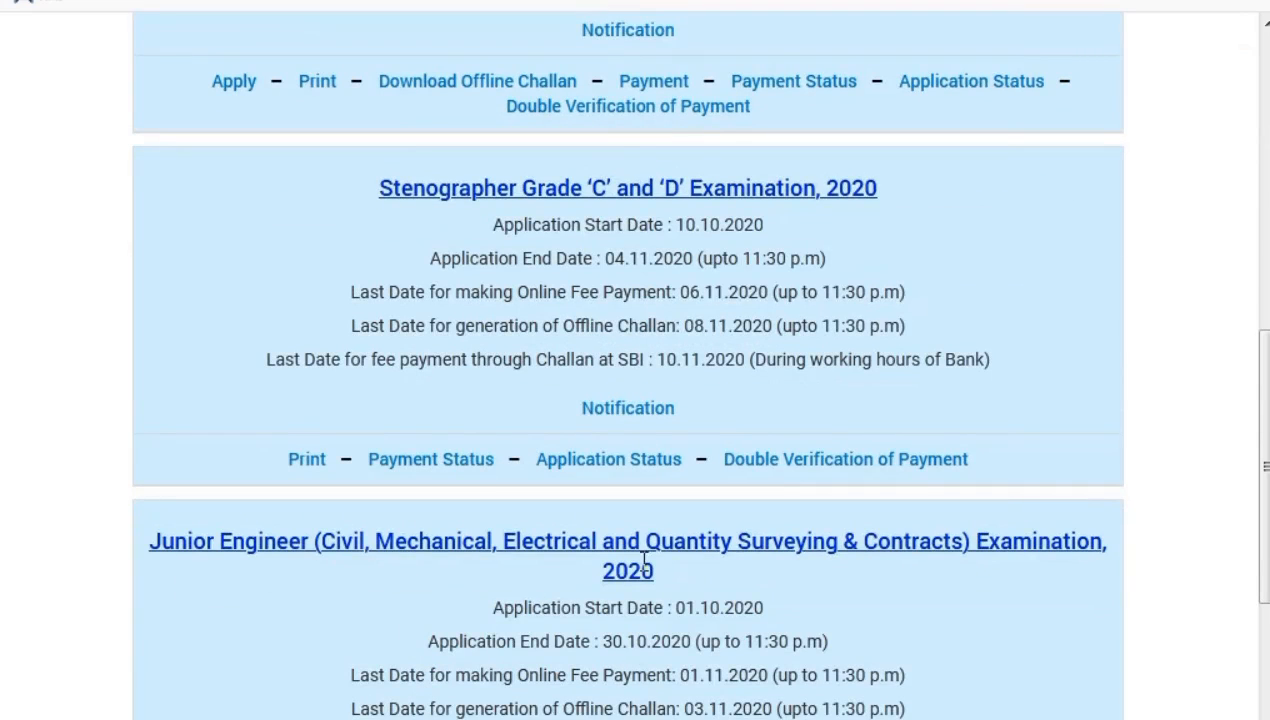
{"action": "scroll", "coordinate": [437, 645], "scroll_direction": "down", "scroll_amount": 4}
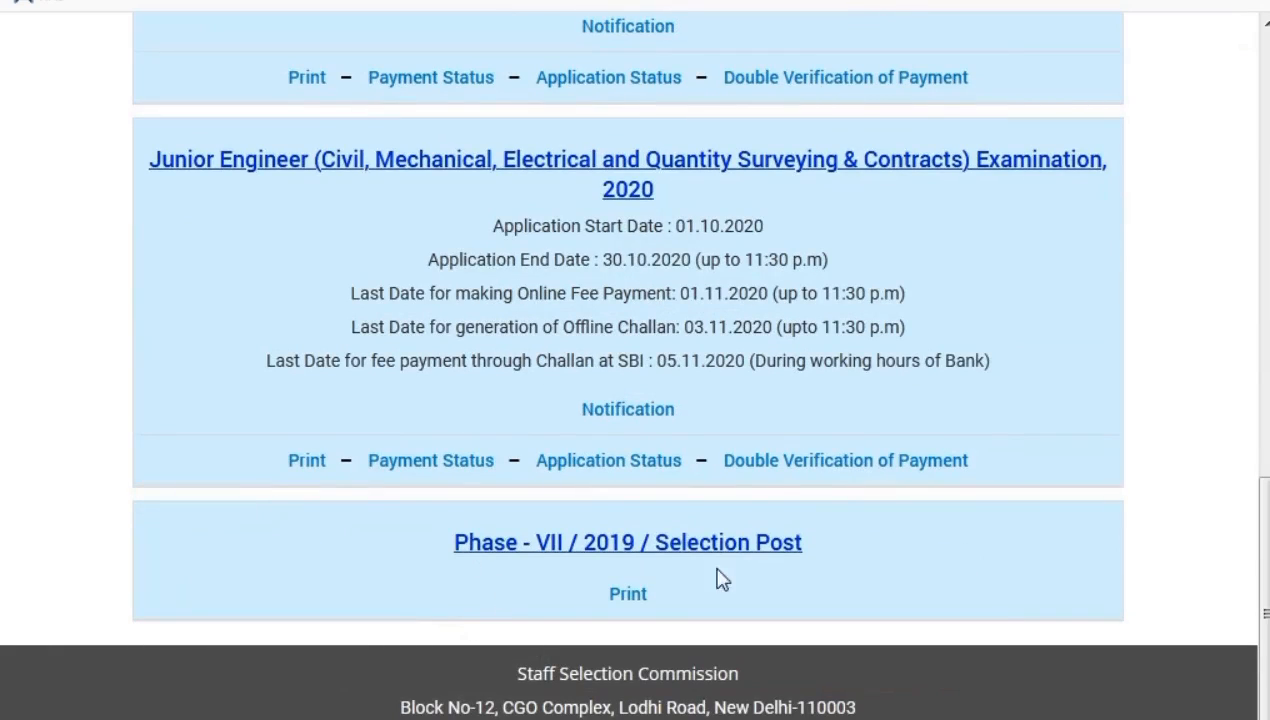
{"action": "scroll", "coordinate": [463, 631], "scroll_direction": "up", "scroll_amount": 1}
{"action": "scroll", "coordinate": [463, 631], "scroll_direction": "up", "scroll_amount": 6}
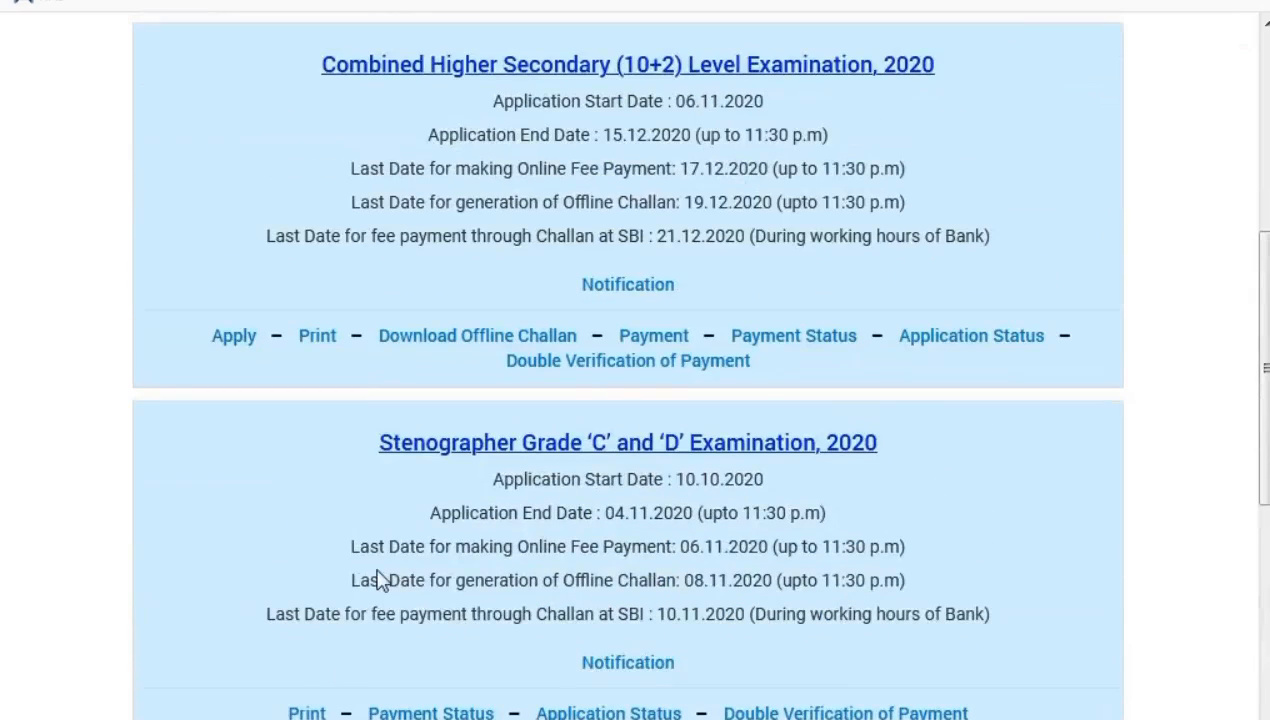
{"action": "scroll", "coordinate": [378, 578], "scroll_direction": "up", "scroll_amount": 1}
{"action": "scroll", "coordinate": [377, 575], "scroll_direction": "up", "scroll_amount": 4}
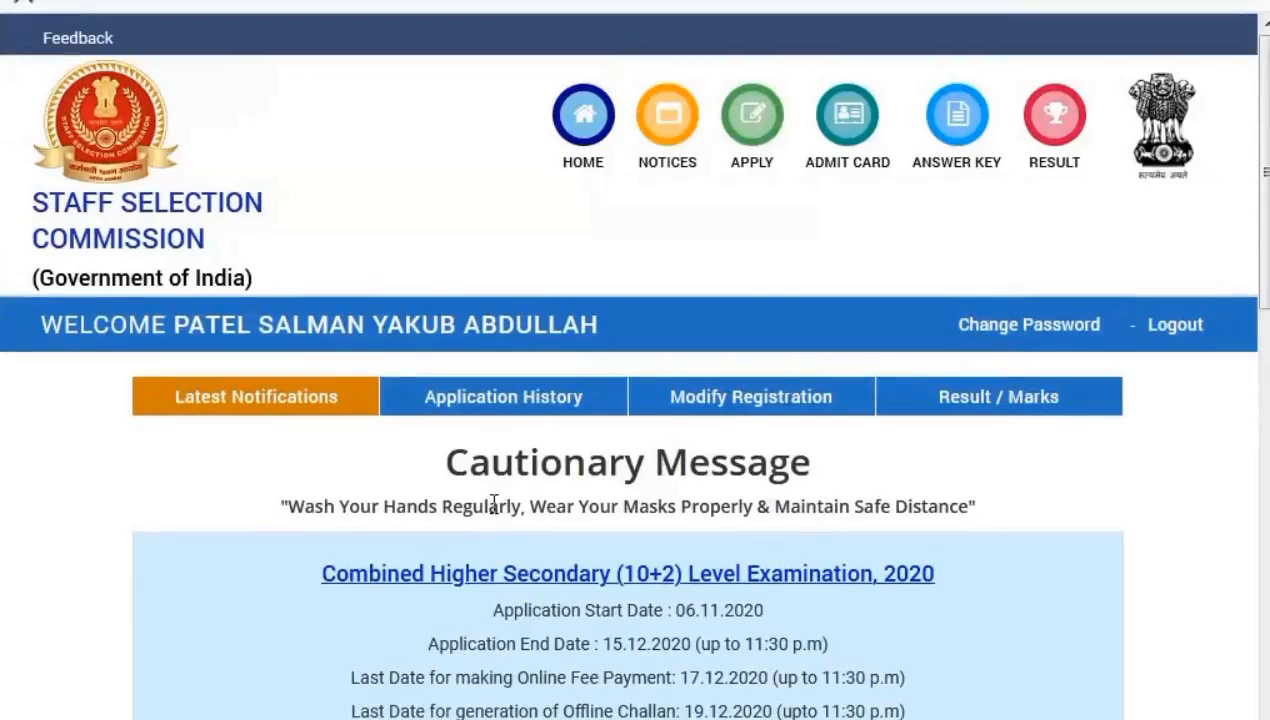
{"action": "scroll", "coordinate": [398, 497], "scroll_direction": "down", "scroll_amount": 2}
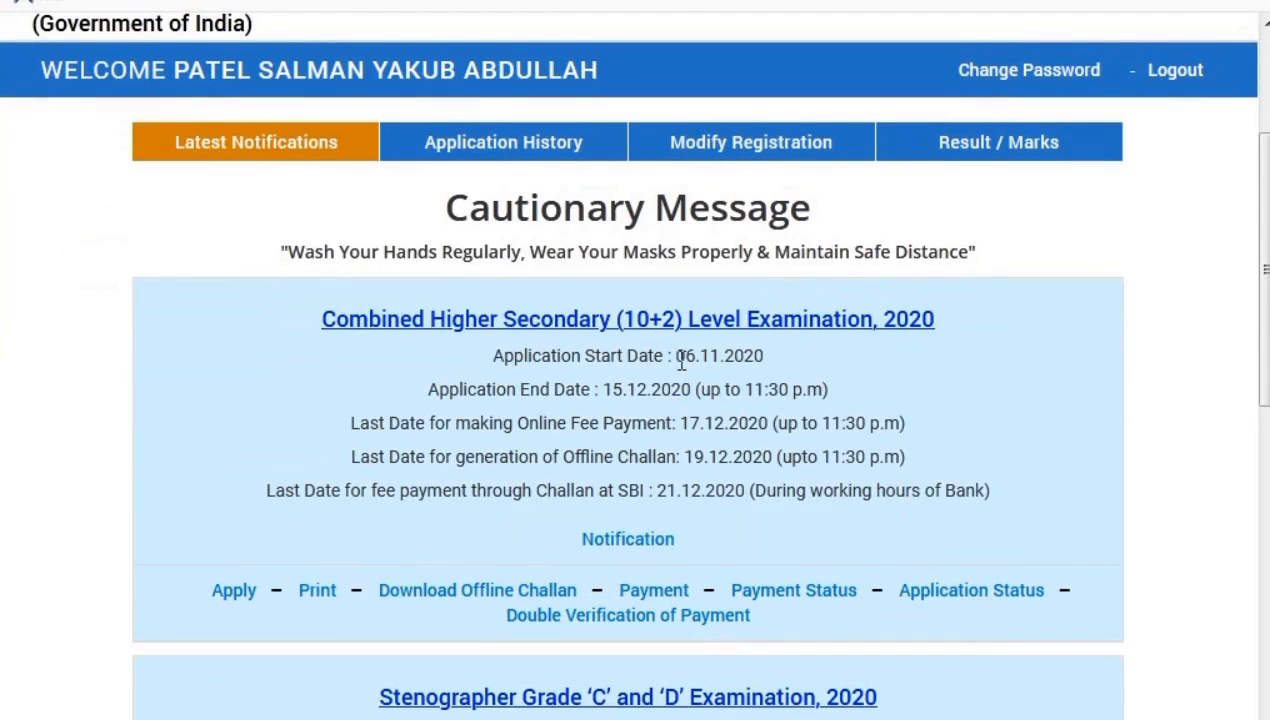
{"action": "left_click_drag", "start_coordinate": [683, 357], "coordinate": [802, 378]}
{"action": "left_click_drag", "start_coordinate": [680, 423], "coordinate": [755, 425]}
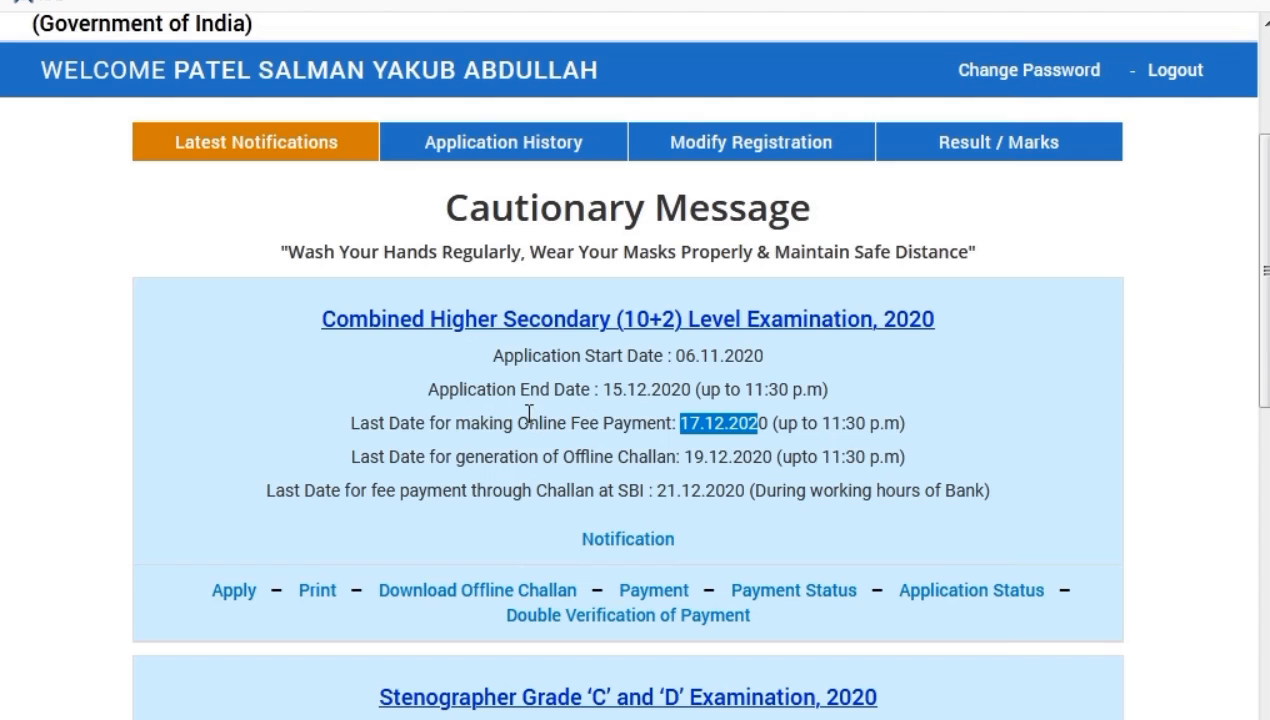
{"action": "scroll", "coordinate": [646, 581], "scroll_direction": "down", "scroll_amount": 1}
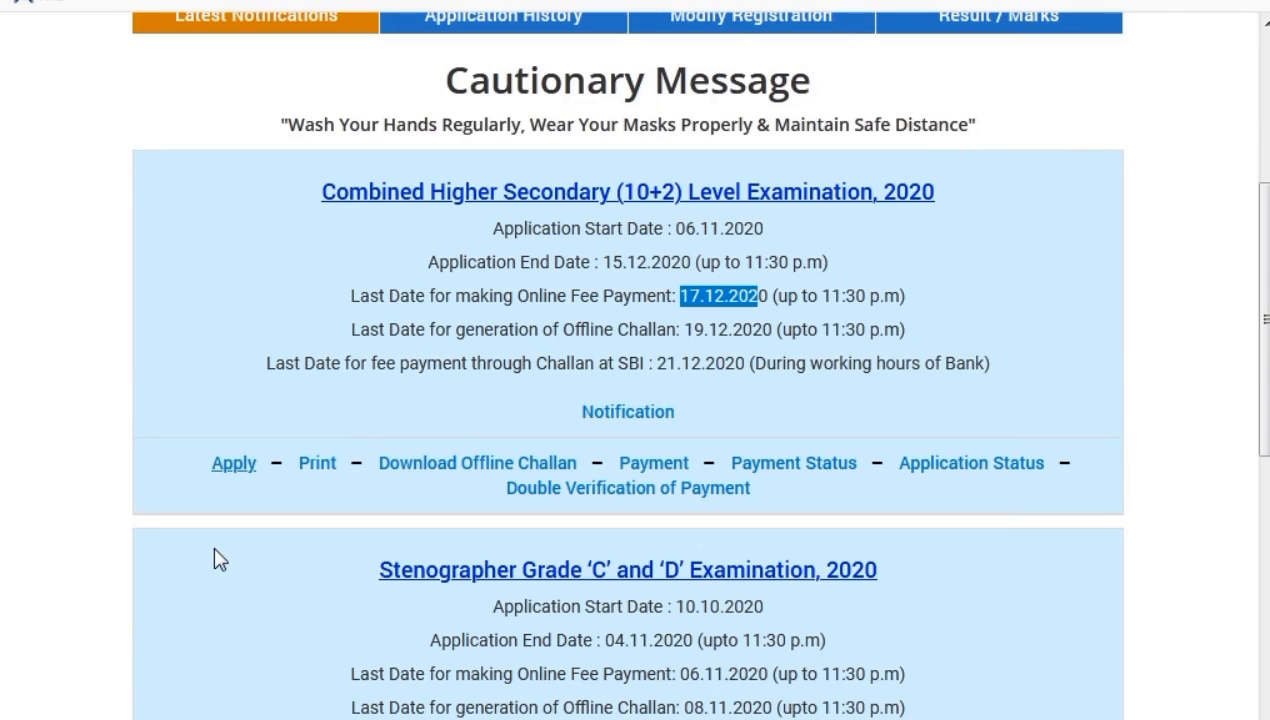
{"action": "scroll", "coordinate": [240, 575], "scroll_direction": "down", "scroll_amount": 3}
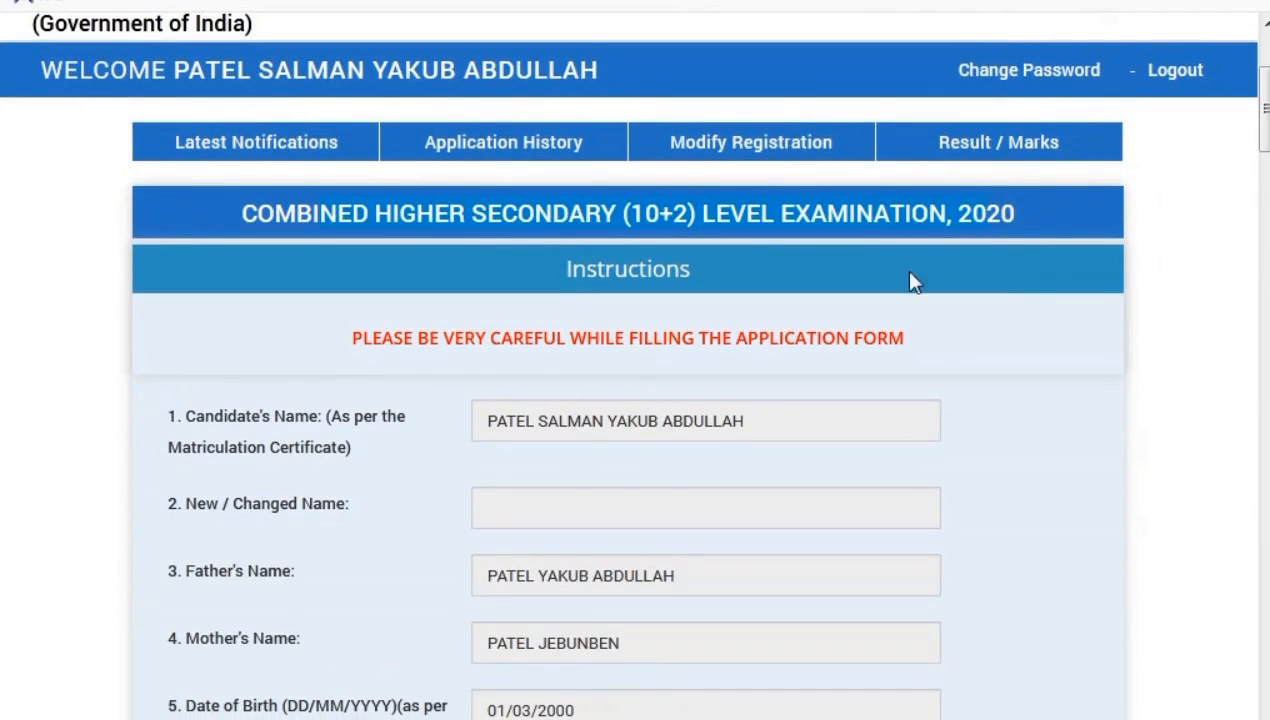
- Choose WR-Vadodara(7002) as the first exam centre preference
{"action": "scroll", "coordinate": [298, 530], "scroll_direction": "down", "scroll_amount": 9}
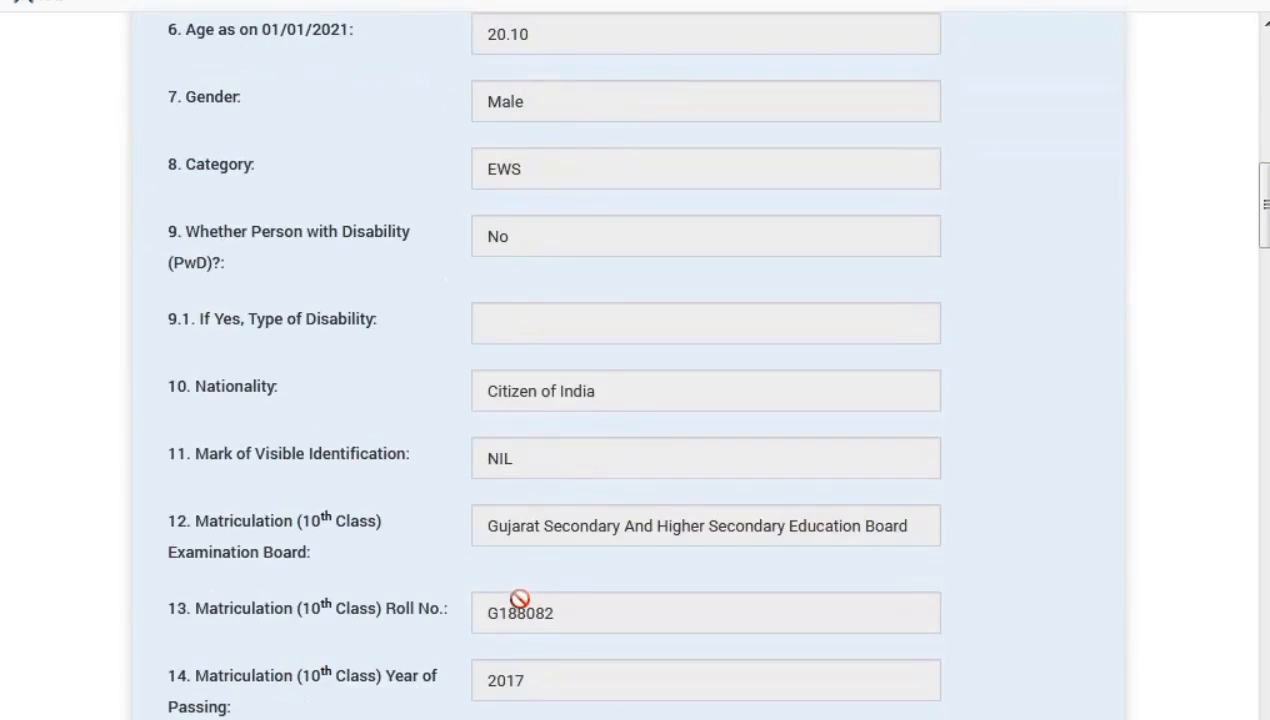
{"action": "scroll", "coordinate": [519, 598], "scroll_direction": "down", "scroll_amount": 5}
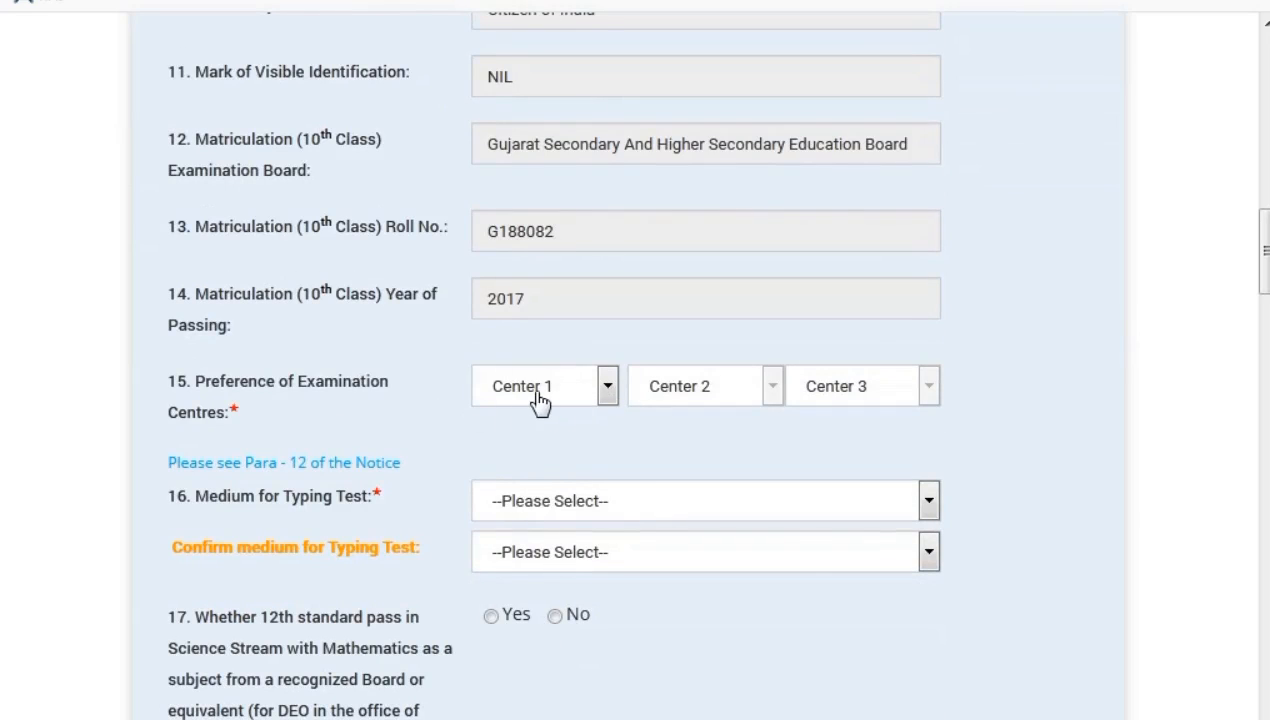
{"action": "left_click", "coordinate": [558, 395]}
{"action": "scroll", "coordinate": [590, 635], "scroll_direction": "down", "scroll_amount": 1}
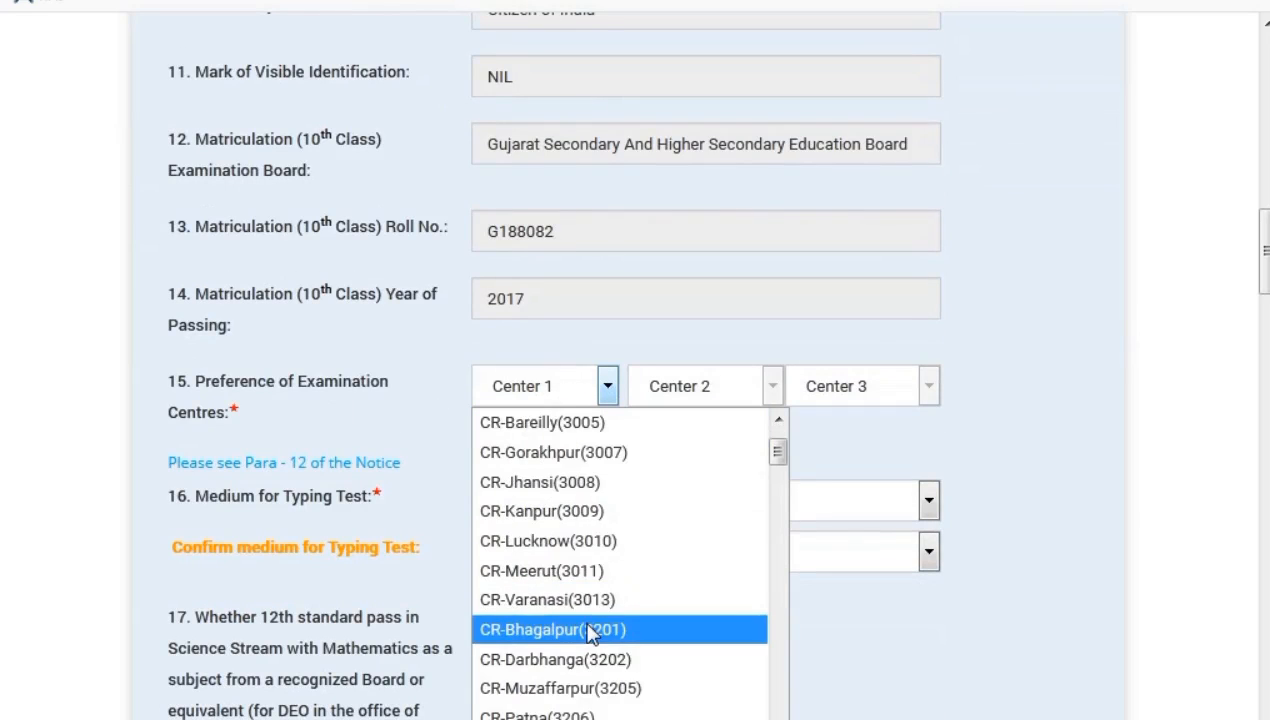
{"action": "scroll", "coordinate": [590, 635], "scroll_direction": "down", "scroll_amount": 13}
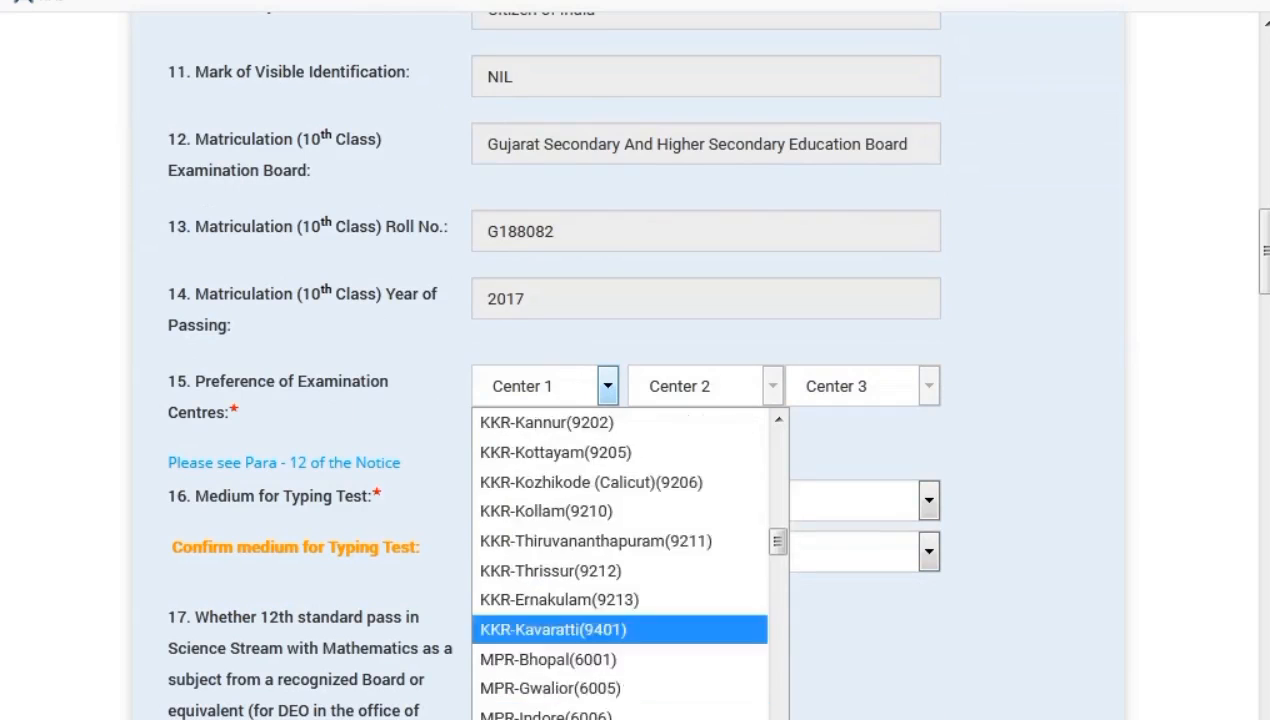
{"action": "scroll", "coordinate": [620, 565], "scroll_direction": "down", "scroll_amount": 4}
{"action": "scroll", "coordinate": [620, 540], "scroll_direction": "down", "scroll_amount": 8}
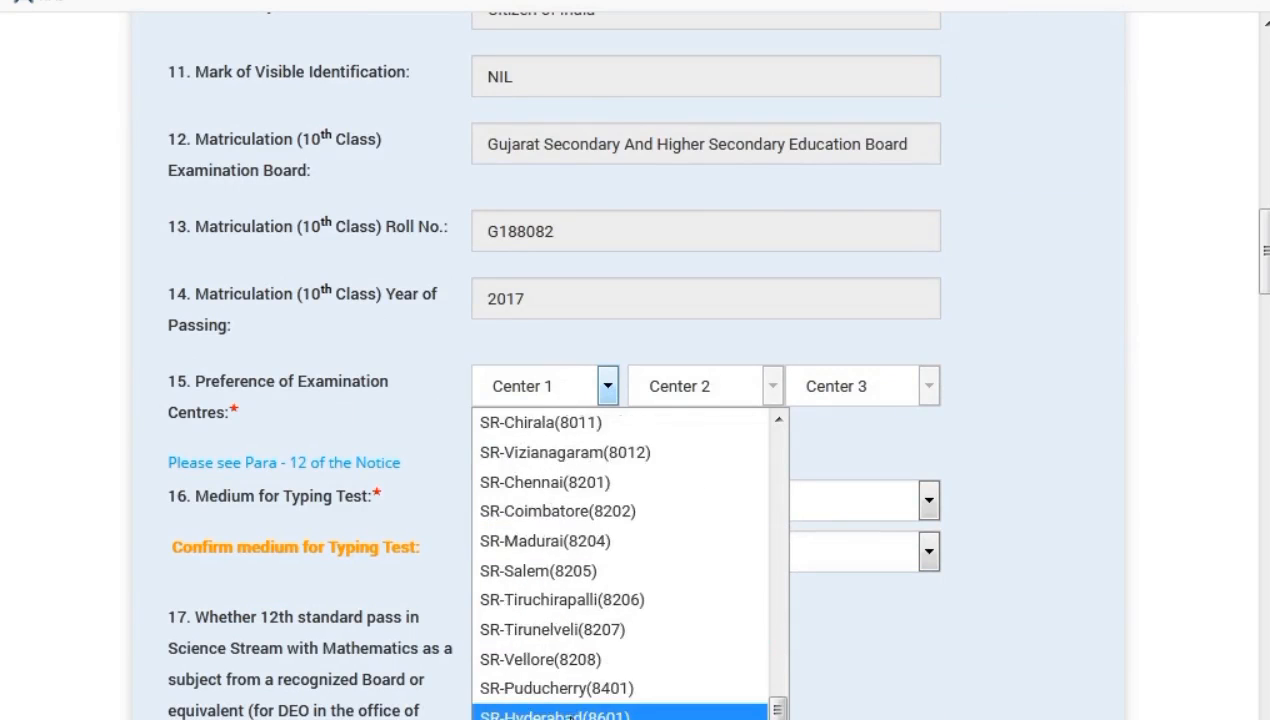
{"action": "left_click_drag", "start_coordinate": [778, 715], "coordinate": [776, 418]}
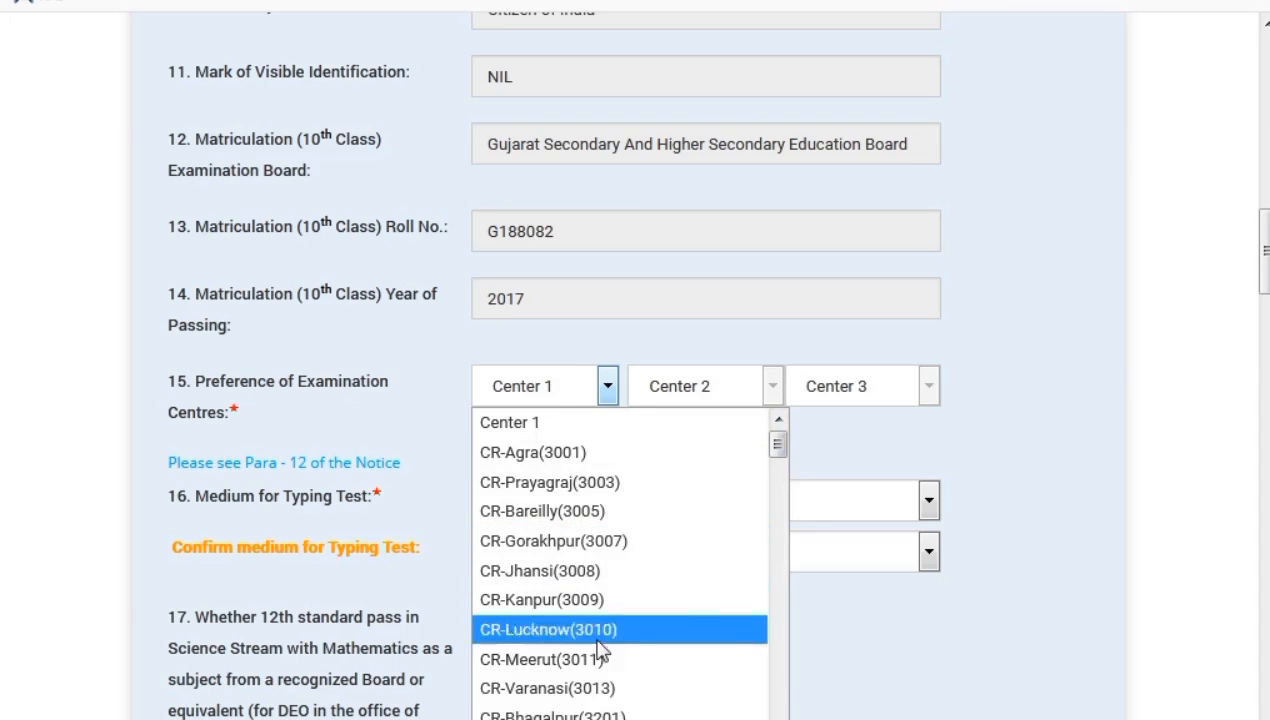
{"action": "scroll", "coordinate": [603, 693], "scroll_direction": "down", "scroll_amount": 1}
{"action": "scroll", "coordinate": [603, 697], "scroll_direction": "down", "scroll_amount": 5}
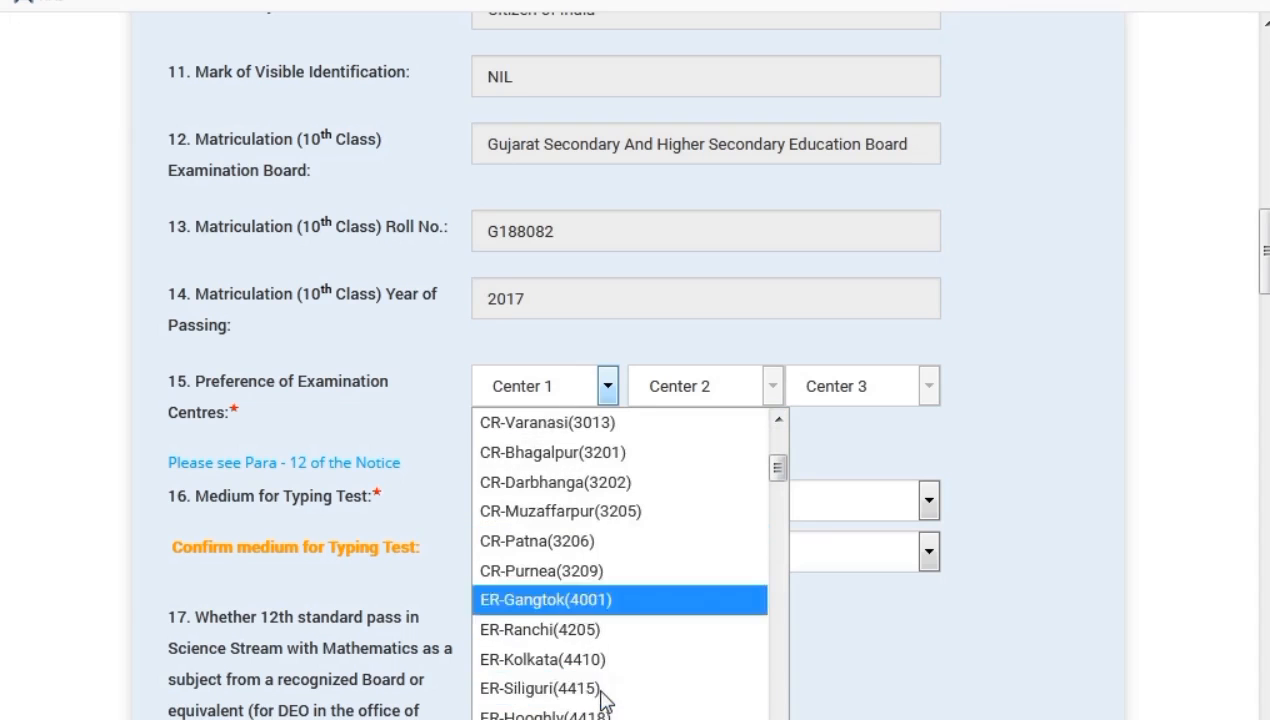
{"action": "scroll", "coordinate": [602, 710], "scroll_direction": "down", "scroll_amount": 1}
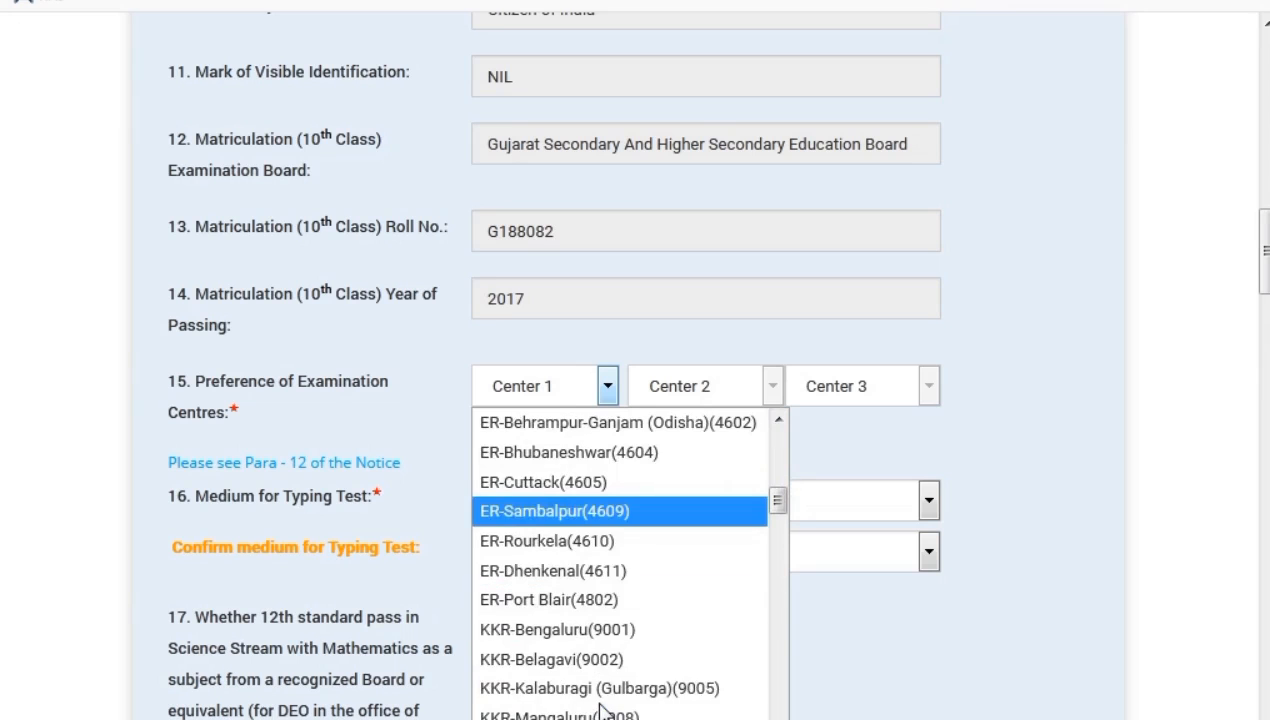
{"action": "scroll", "coordinate": [603, 697], "scroll_direction": "down", "scroll_amount": 12}
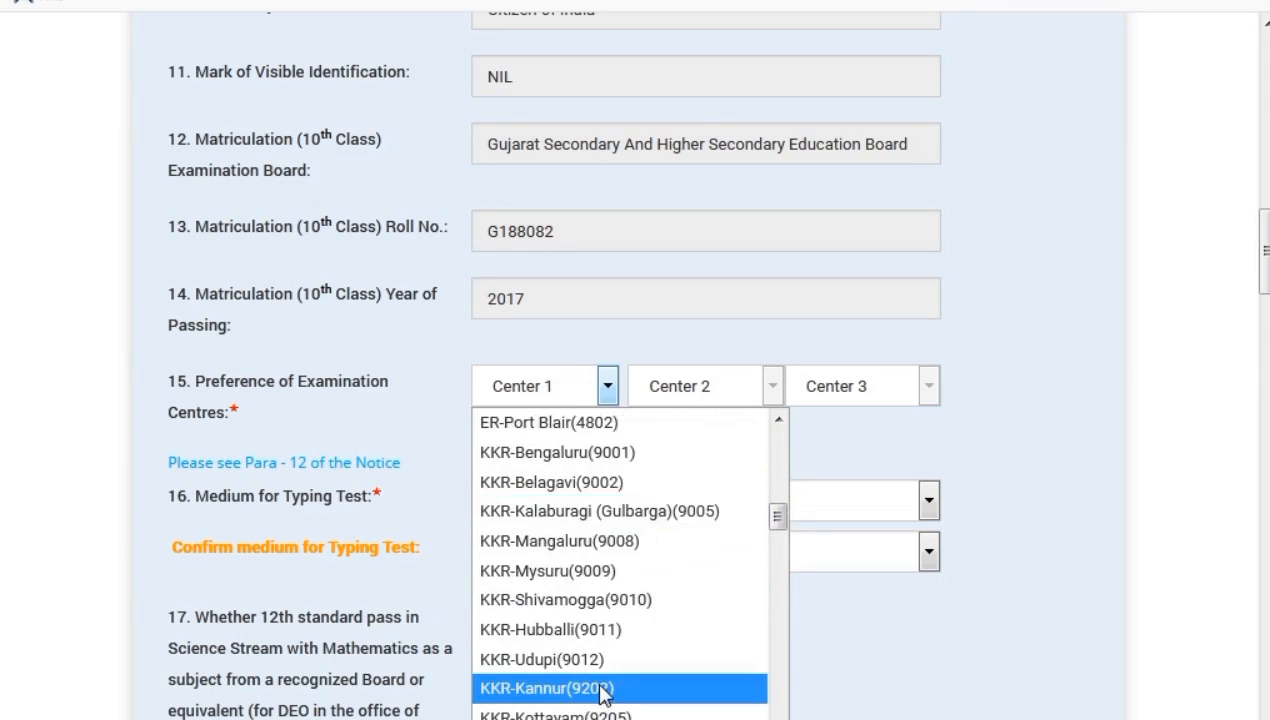
{"action": "scroll", "coordinate": [603, 712], "scroll_direction": "down", "scroll_amount": 7}
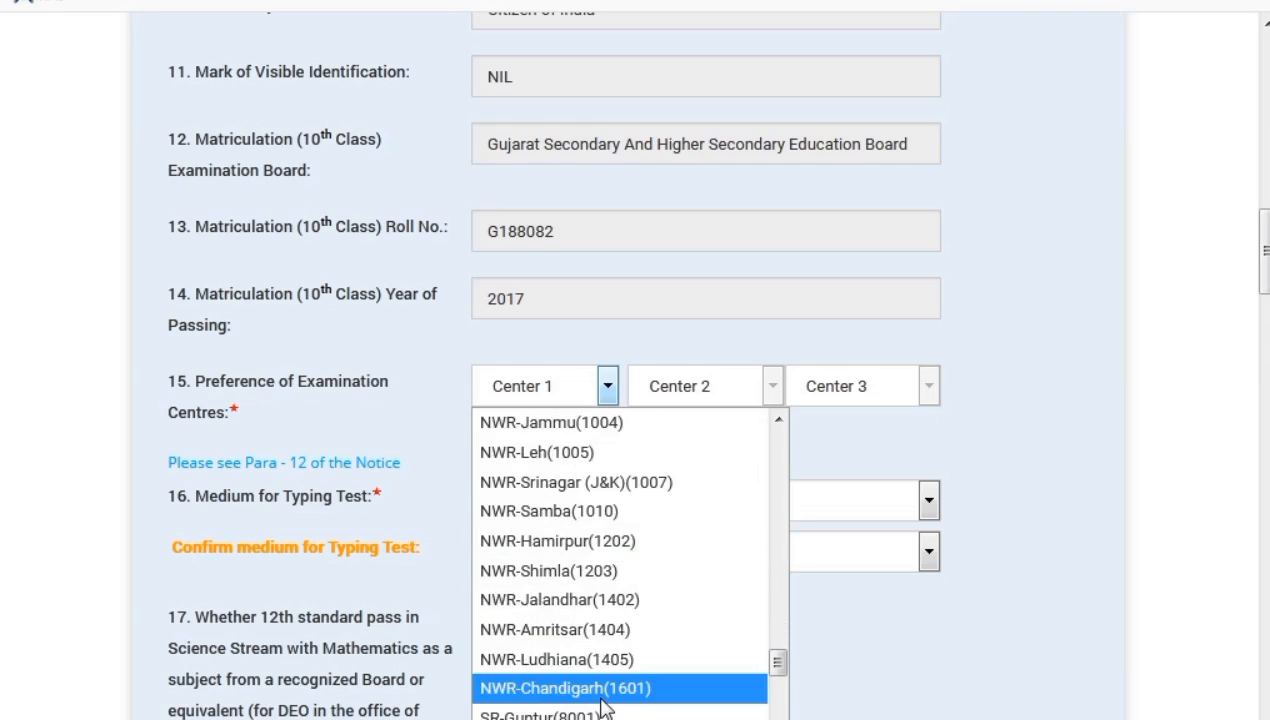
{"action": "scroll", "coordinate": [603, 710], "scroll_direction": "down", "scroll_amount": 8}
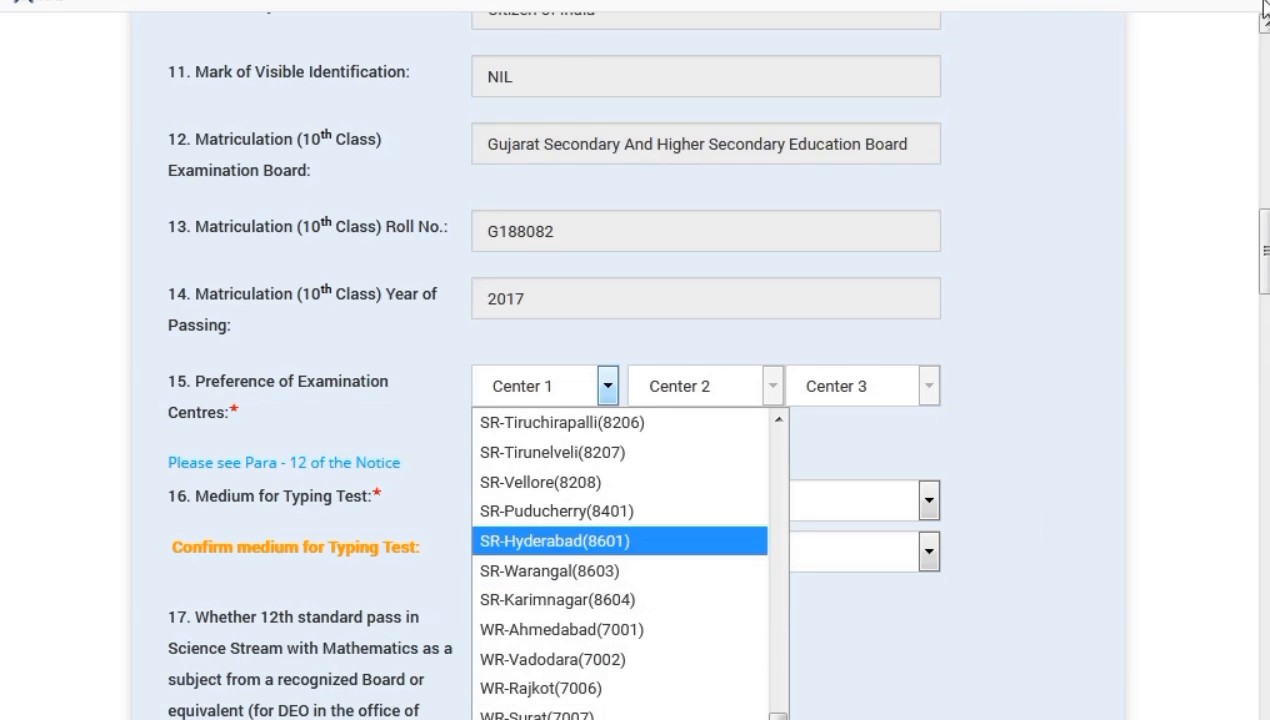
{"action": "left_click", "coordinate": [535, 659]}
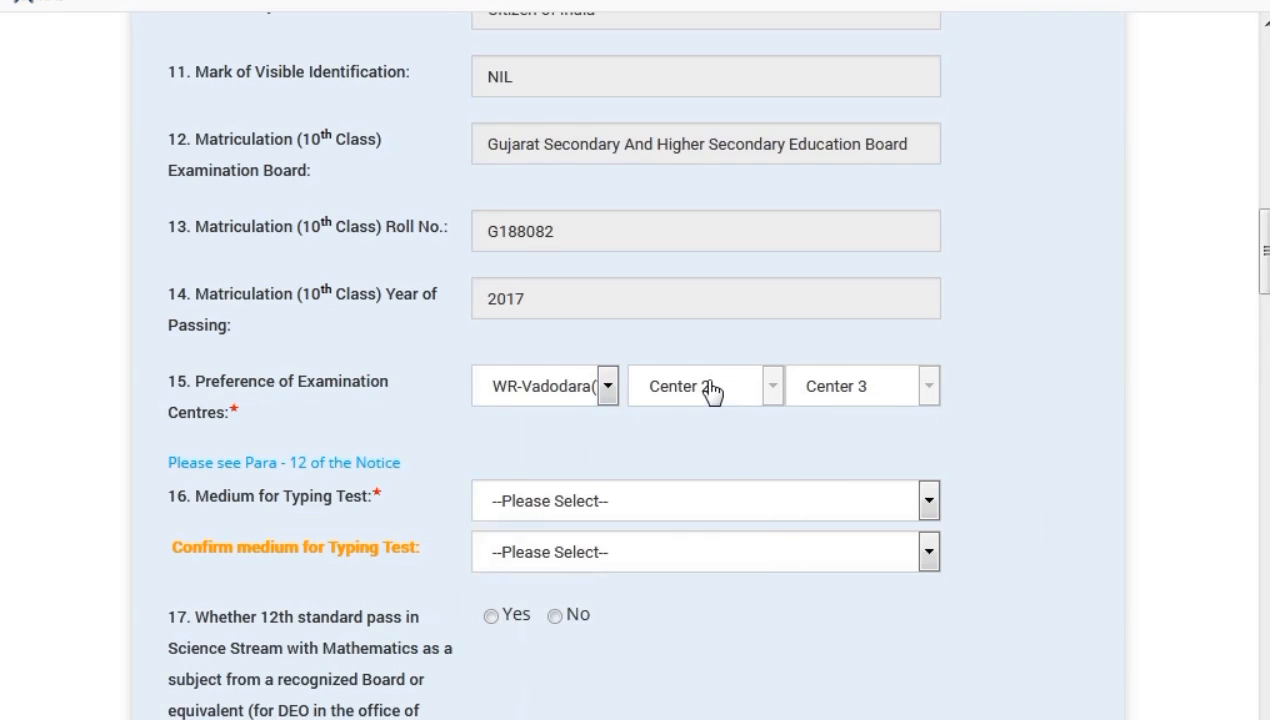
- Set the second centre to WR-Surat(7007) and the third to WR-Anand(7011)
{"action": "scroll", "coordinate": [412, 503], "scroll_direction": "down", "scroll_amount": 2}
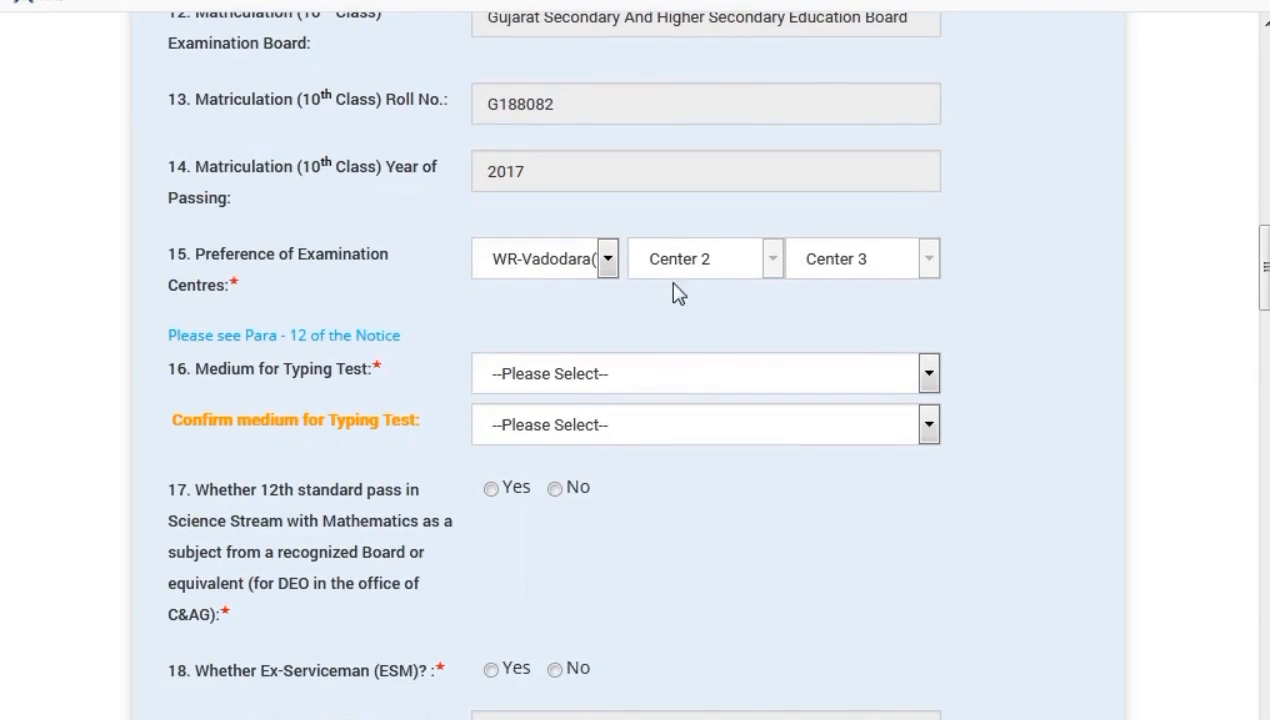
{"action": "left_click", "coordinate": [672, 258]}
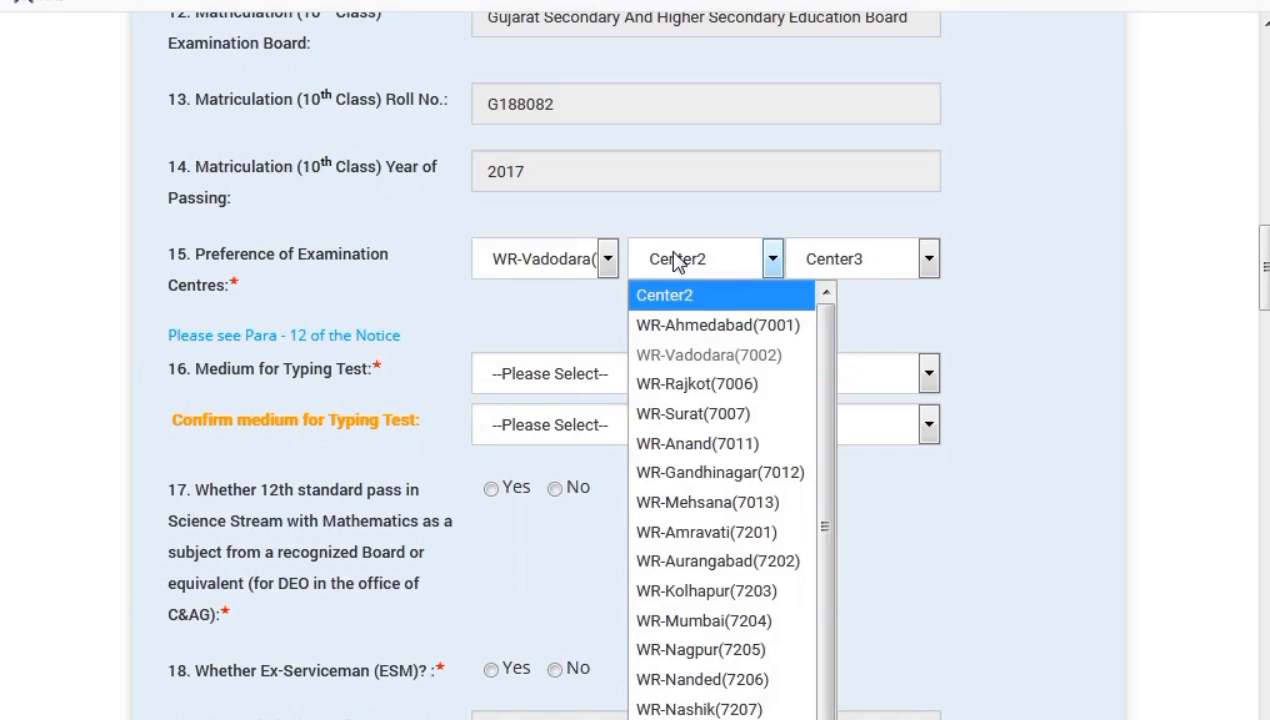
{"action": "left_click", "coordinate": [720, 326]}
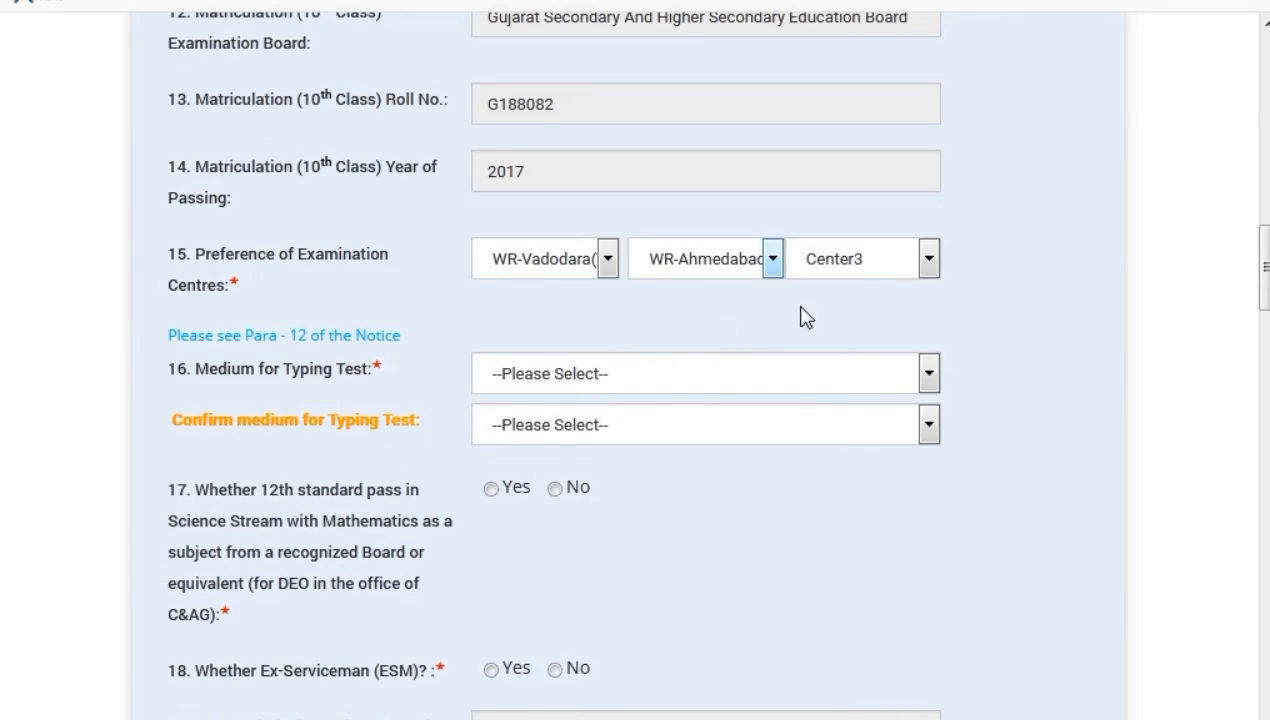
{"action": "left_click", "coordinate": [858, 271]}
{"action": "left_click", "coordinate": [731, 265]}
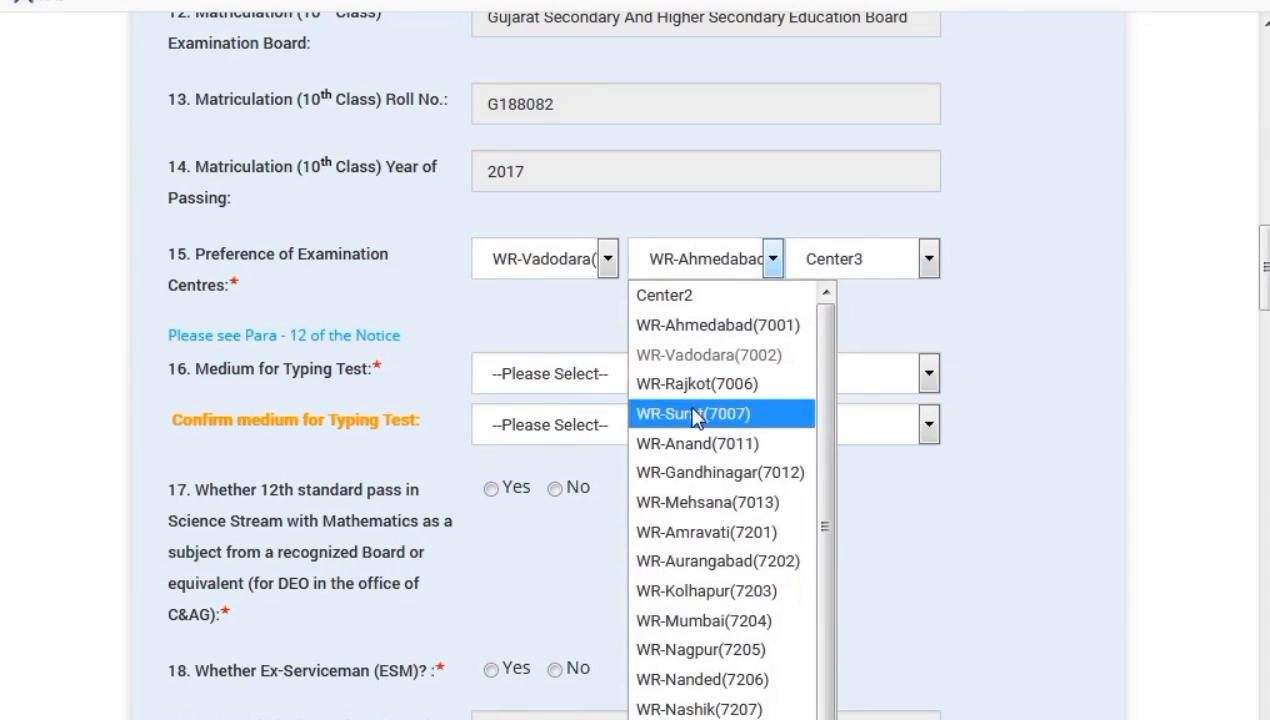
{"action": "left_click", "coordinate": [693, 415]}
{"action": "left_click", "coordinate": [831, 270]}
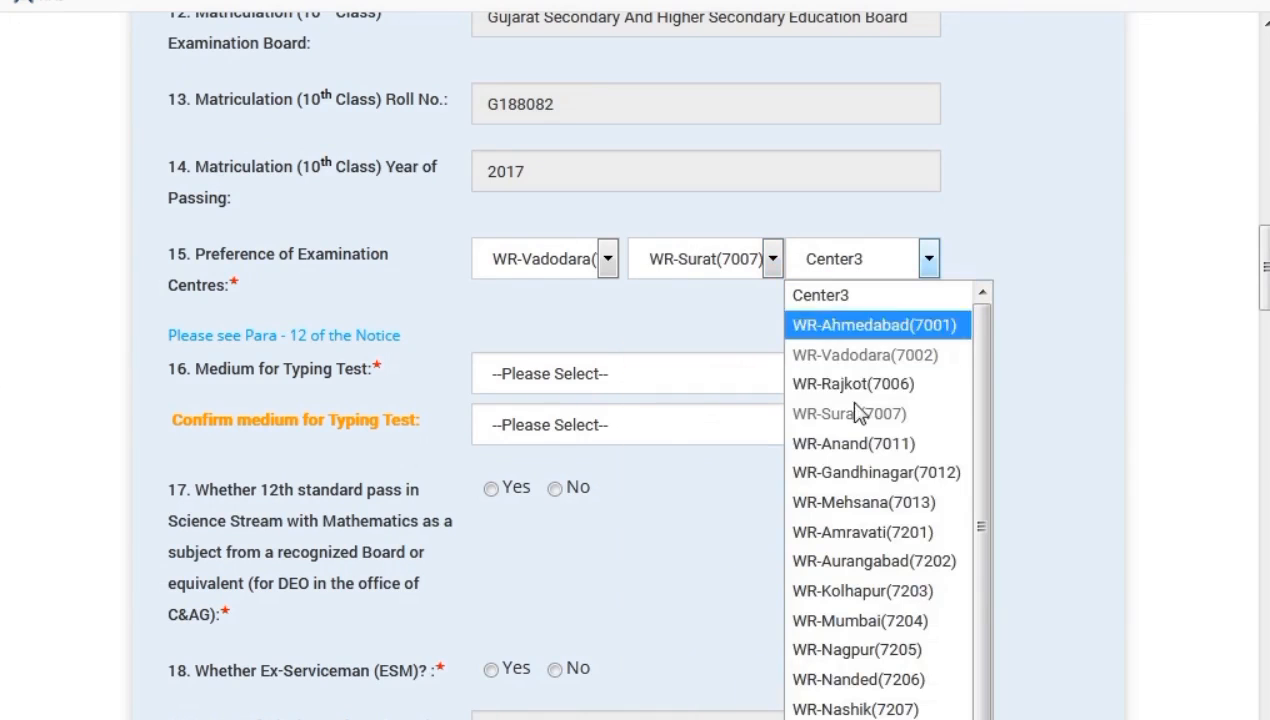
{"action": "left_click", "coordinate": [838, 446]}
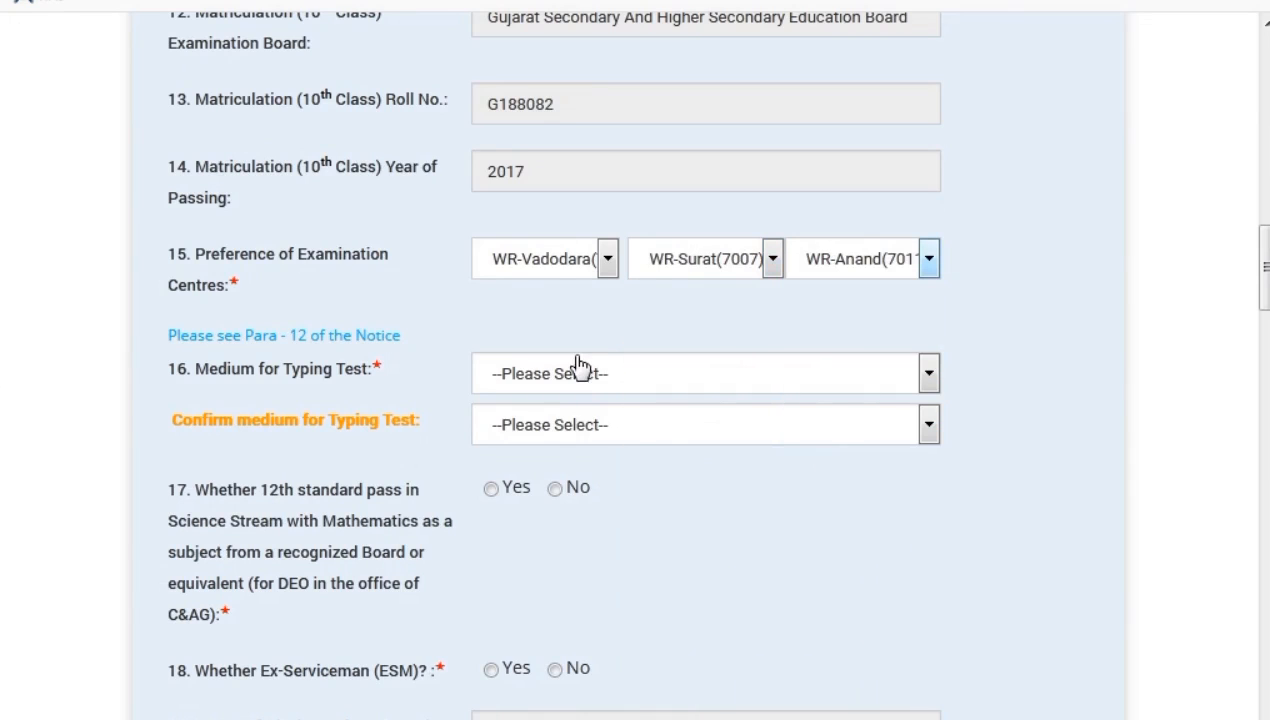
- Select English as the typing test medium and confirm it
{"action": "left_click", "coordinate": [531, 384]}
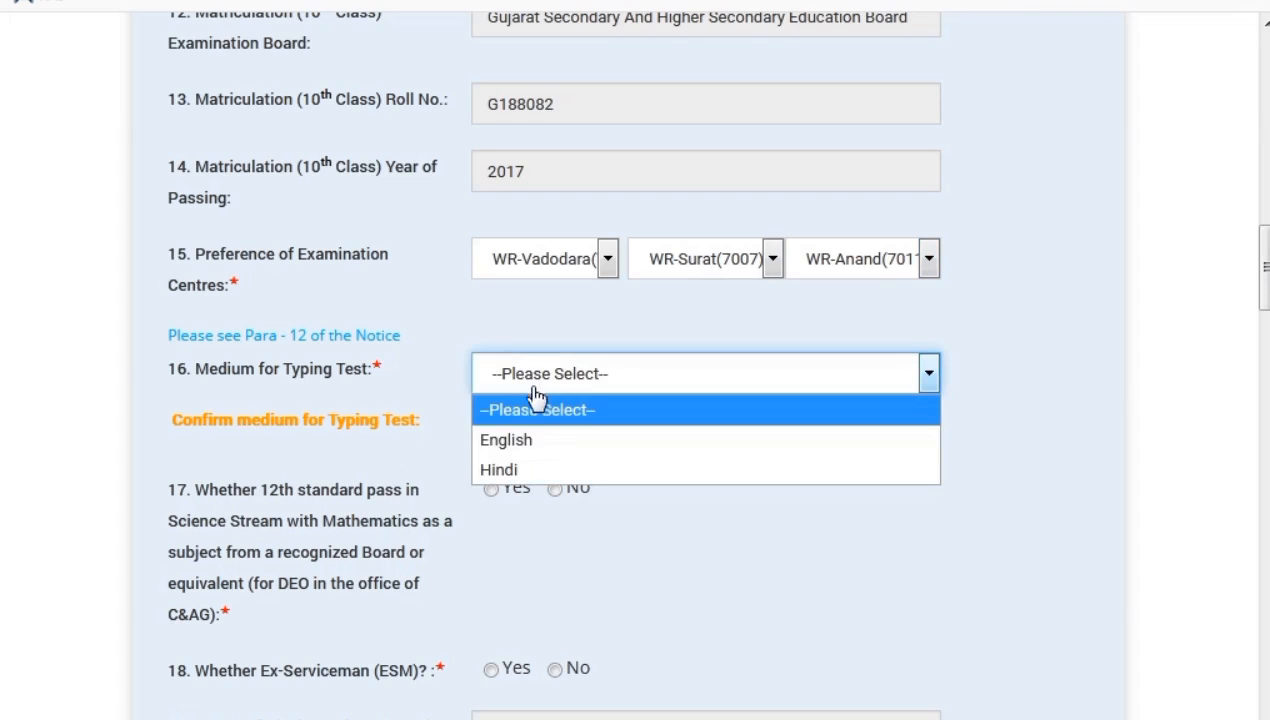
{"action": "left_click", "coordinate": [526, 445]}
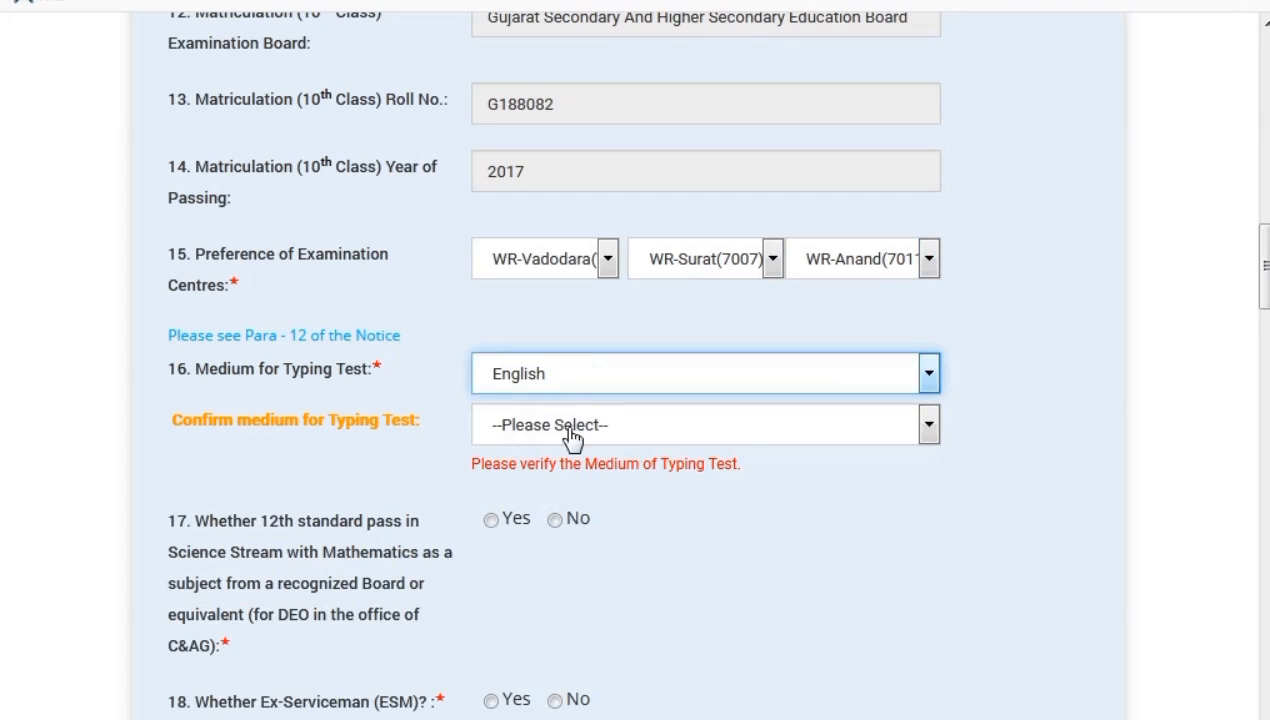
{"action": "left_click", "coordinate": [566, 428]}
{"action": "left_click", "coordinate": [553, 492]}
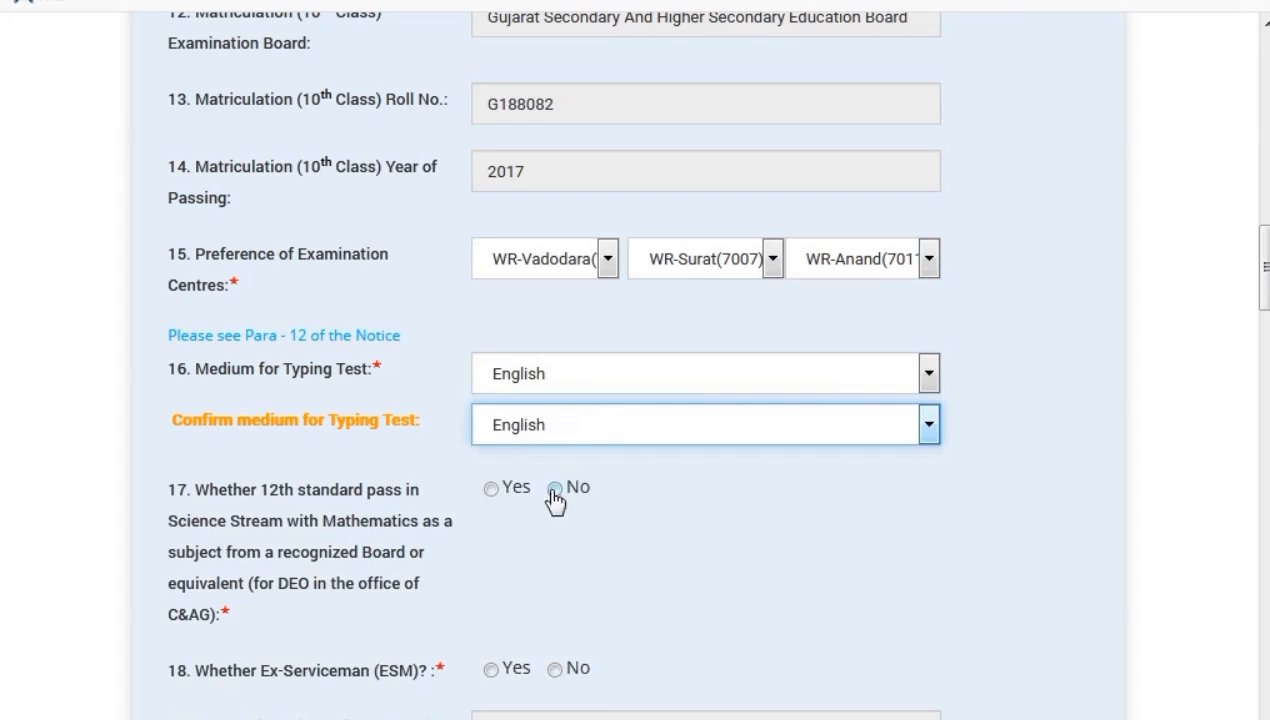
{"action": "scroll", "coordinate": [605, 670], "scroll_direction": "down", "scroll_amount": 1}
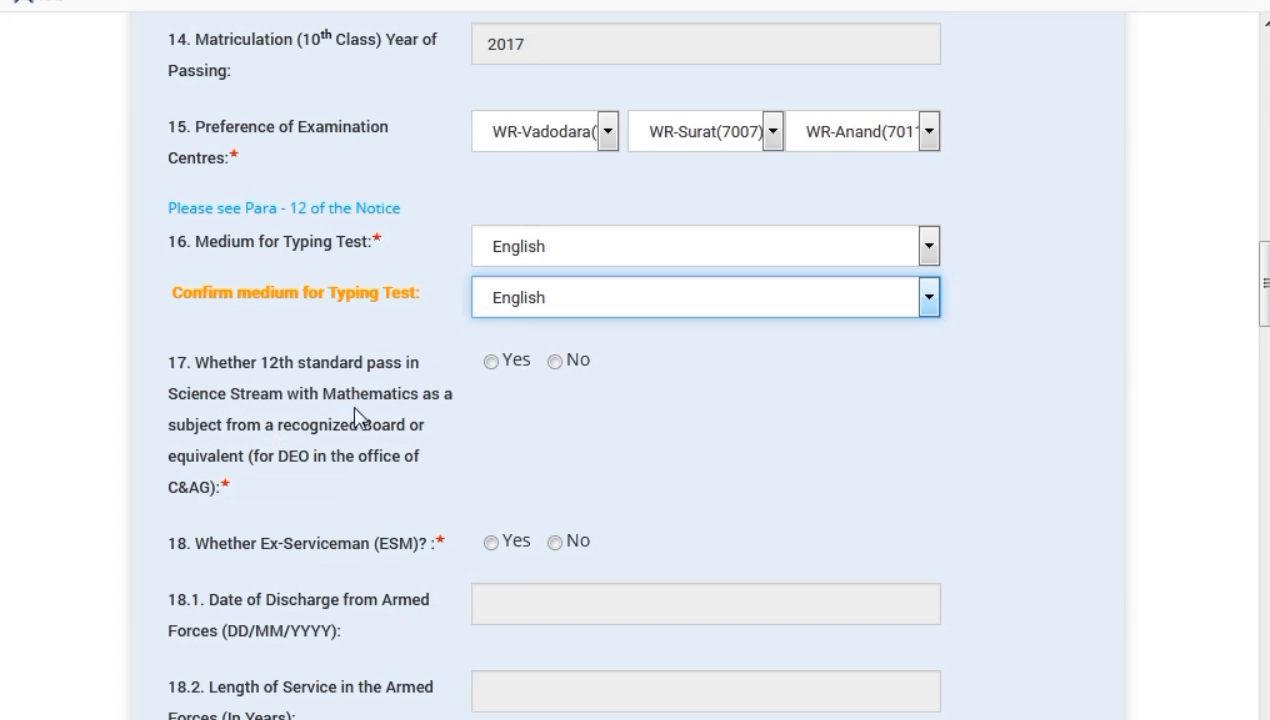
- Answer No to the Class 12 Science-Maths and Ex-Serviceman questions
{"action": "left_click", "coordinate": [555, 362]}
{"action": "scroll", "coordinate": [312, 445], "scroll_direction": "down", "scroll_amount": 2}
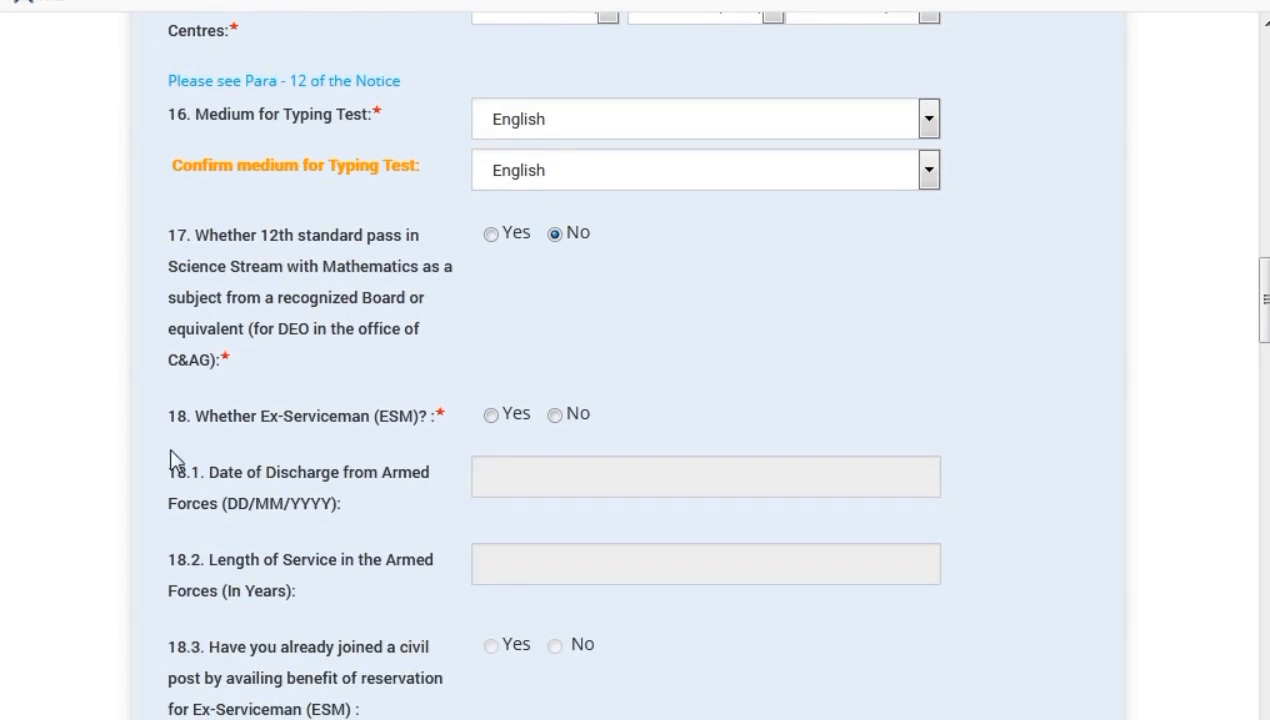
{"action": "left_click", "coordinate": [555, 415]}
{"action": "scroll", "coordinate": [505, 533], "scroll_direction": "down", "scroll_amount": 2}
{"action": "scroll", "coordinate": [499, 598], "scroll_direction": "down", "scroll_amount": 4}
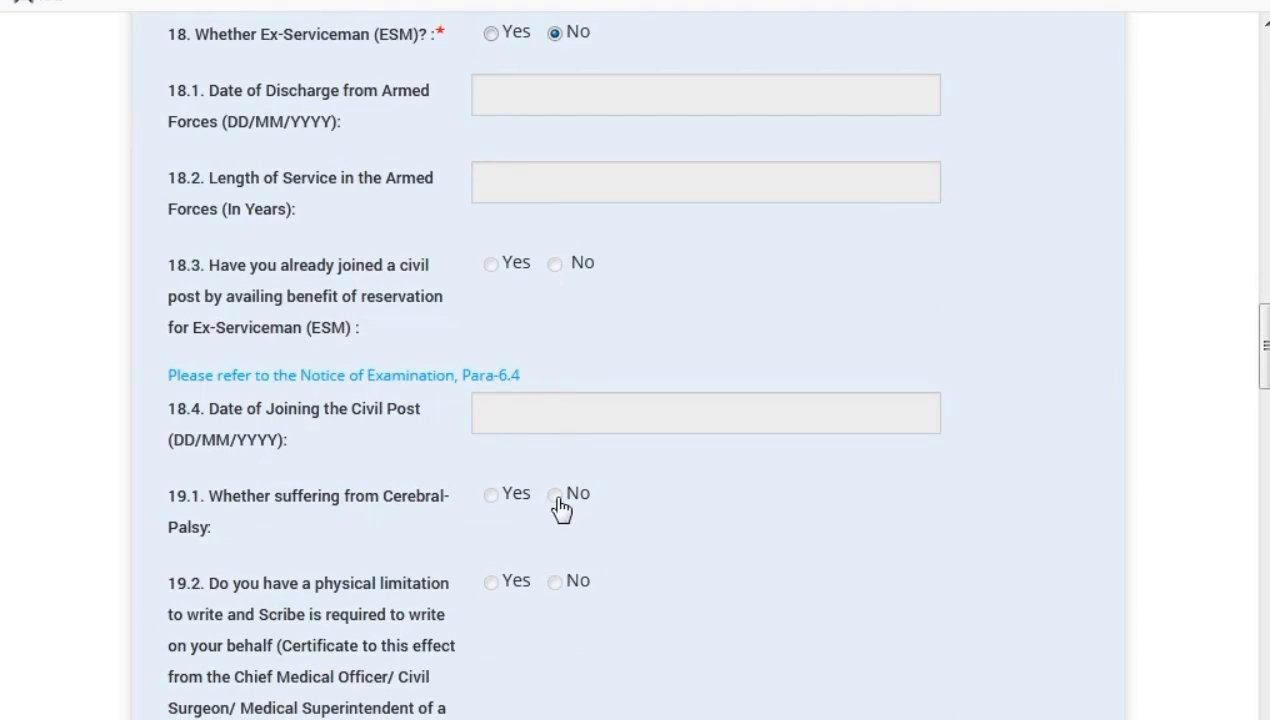
{"action": "scroll", "coordinate": [432, 612], "scroll_direction": "down", "scroll_amount": 4}
{"action": "scroll", "coordinate": [500, 500], "scroll_direction": "down", "scroll_amount": 2}
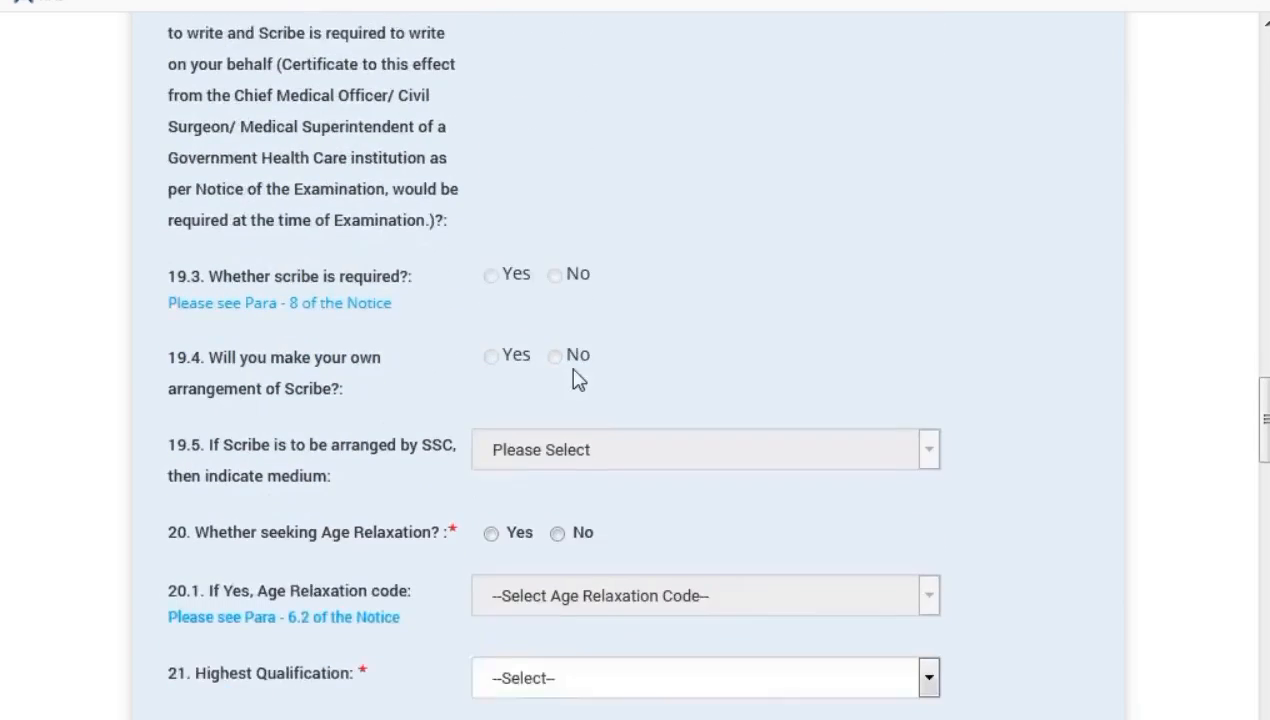